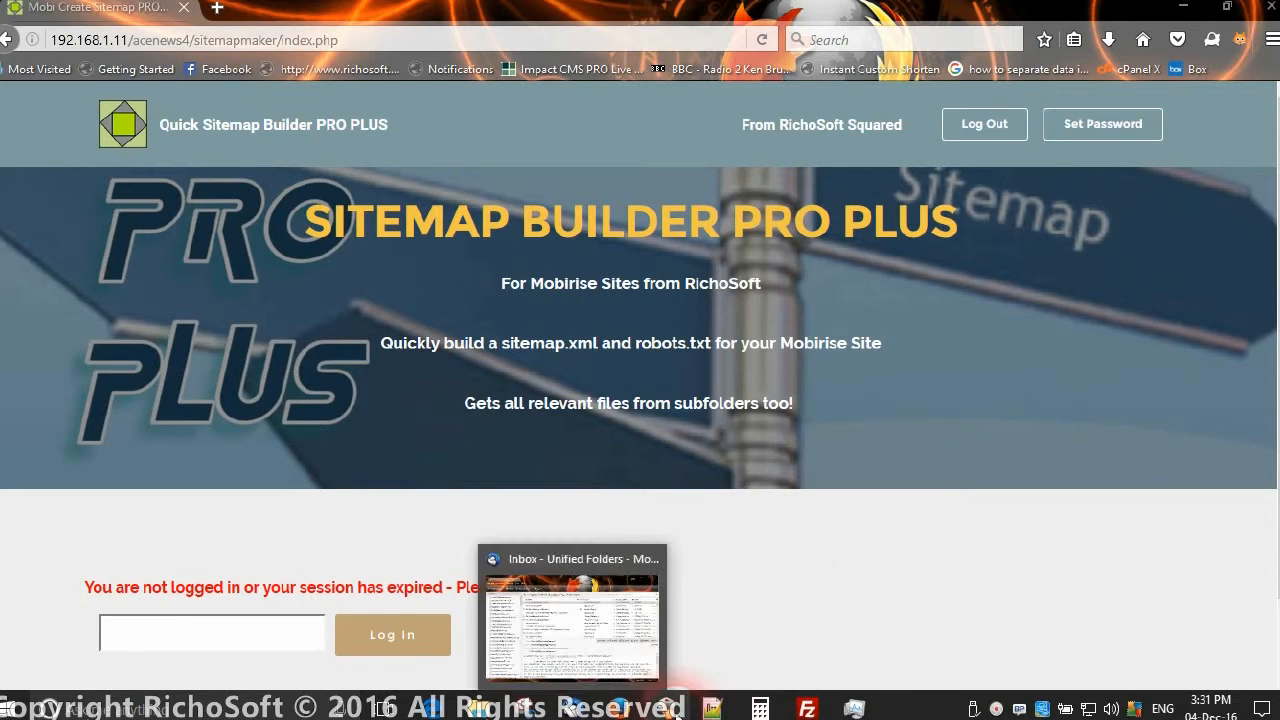
Upload the local sitemapmaker folder into the remote /patrick folder in FileZilla.
{"action": "left_click", "coordinate": [806, 708]}
{"action": "left_click", "coordinate": [388, 388]}
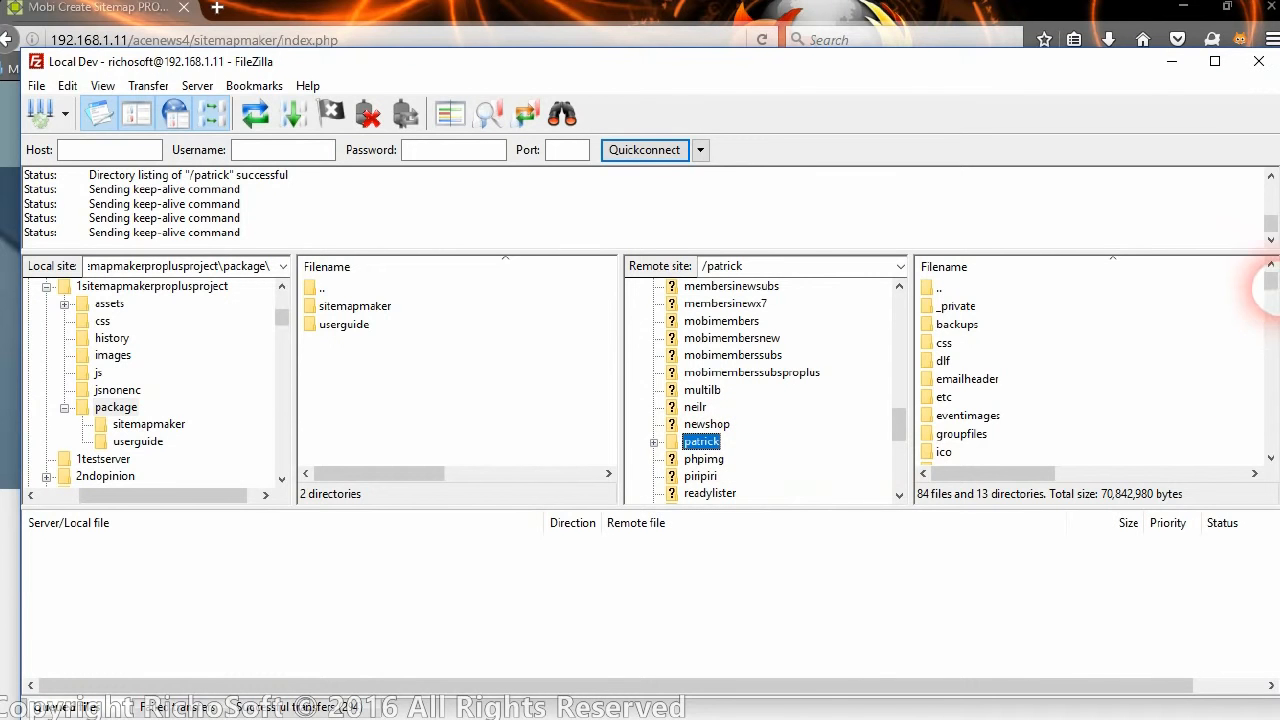
{"action": "left_click_drag", "start_coordinate": [1274, 288], "coordinate": [1272, 320]}
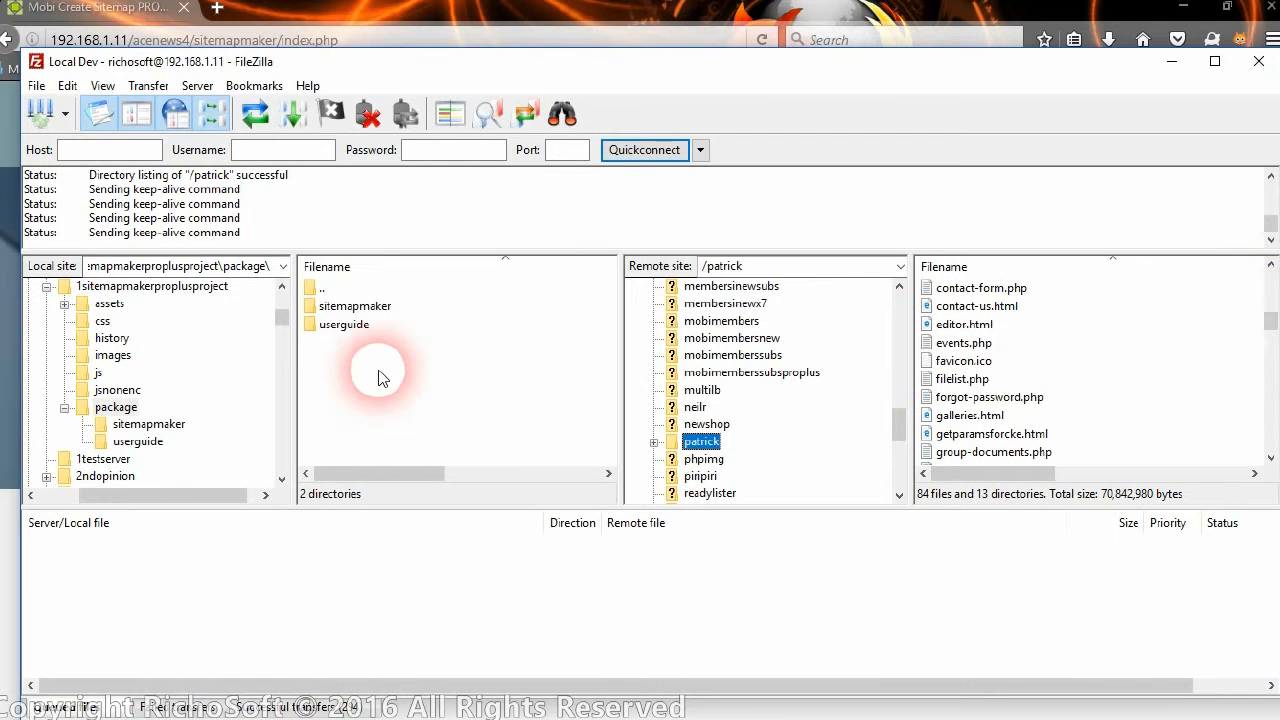
{"action": "left_click", "coordinate": [345, 307]}
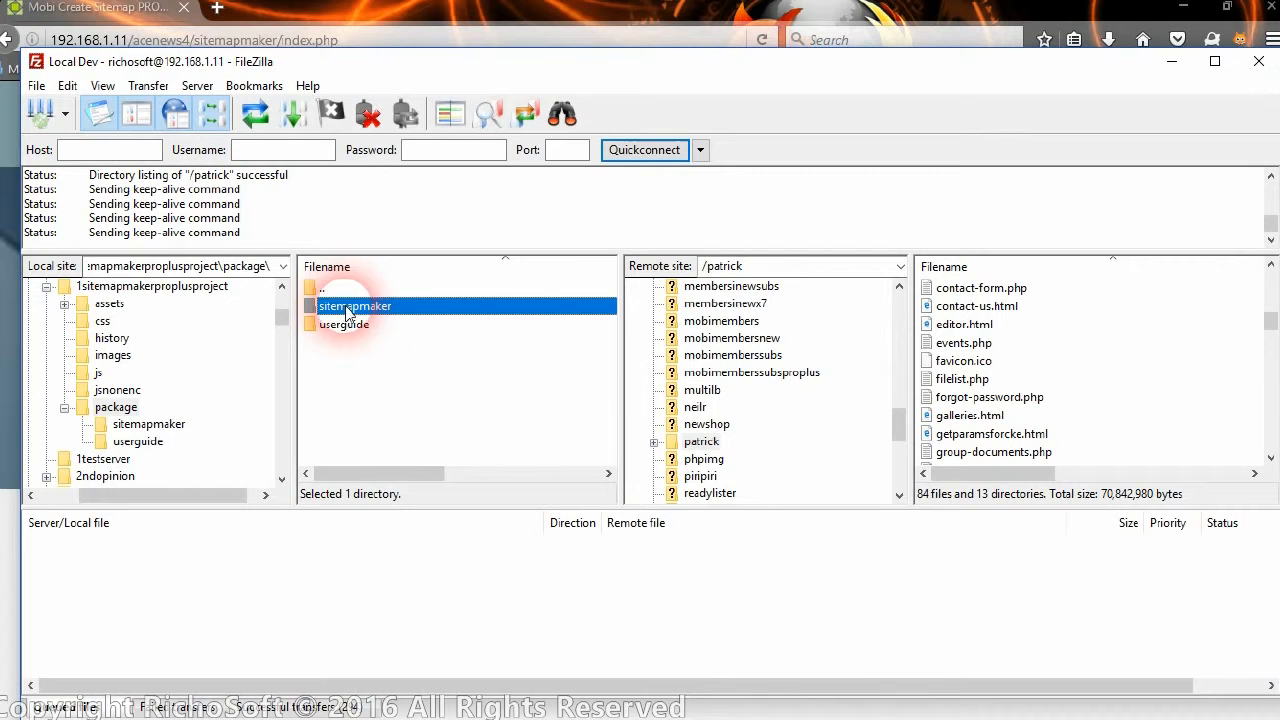
{"action": "left_click_drag", "start_coordinate": [373, 309], "coordinate": [1105, 412]}
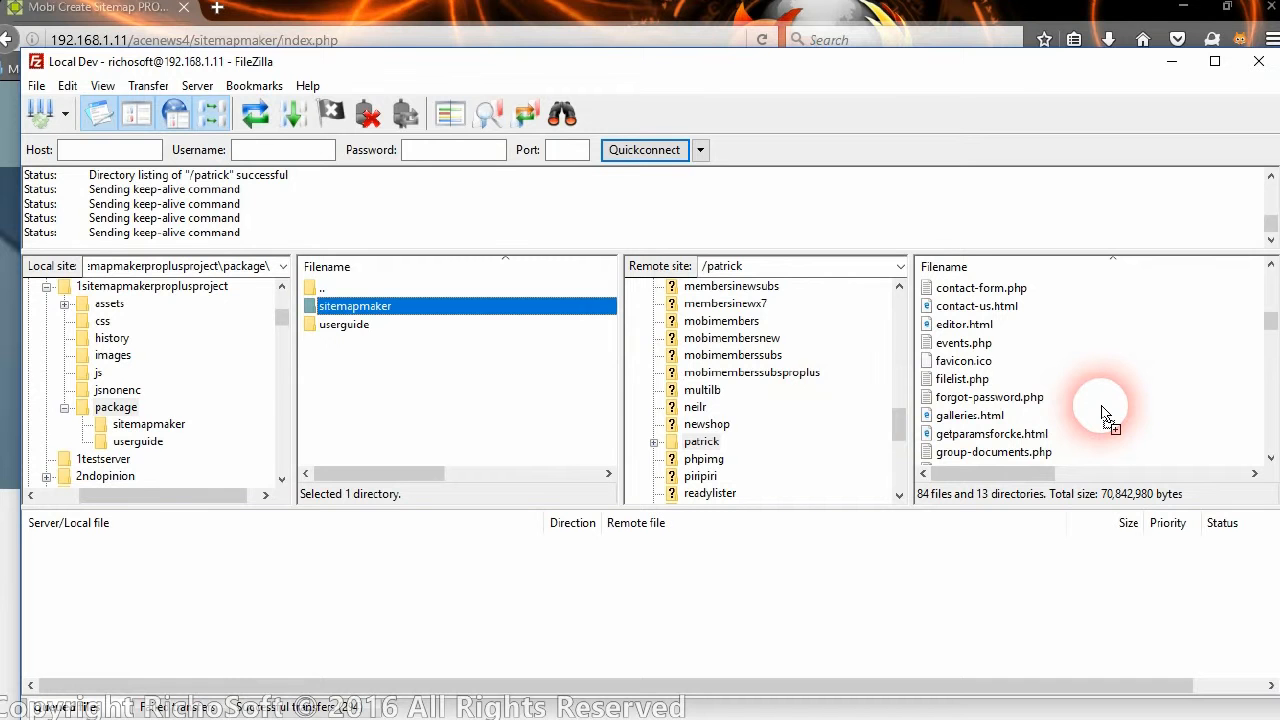
{"action": "left_click_drag", "start_coordinate": [1105, 412], "coordinate": [1105, 412]}
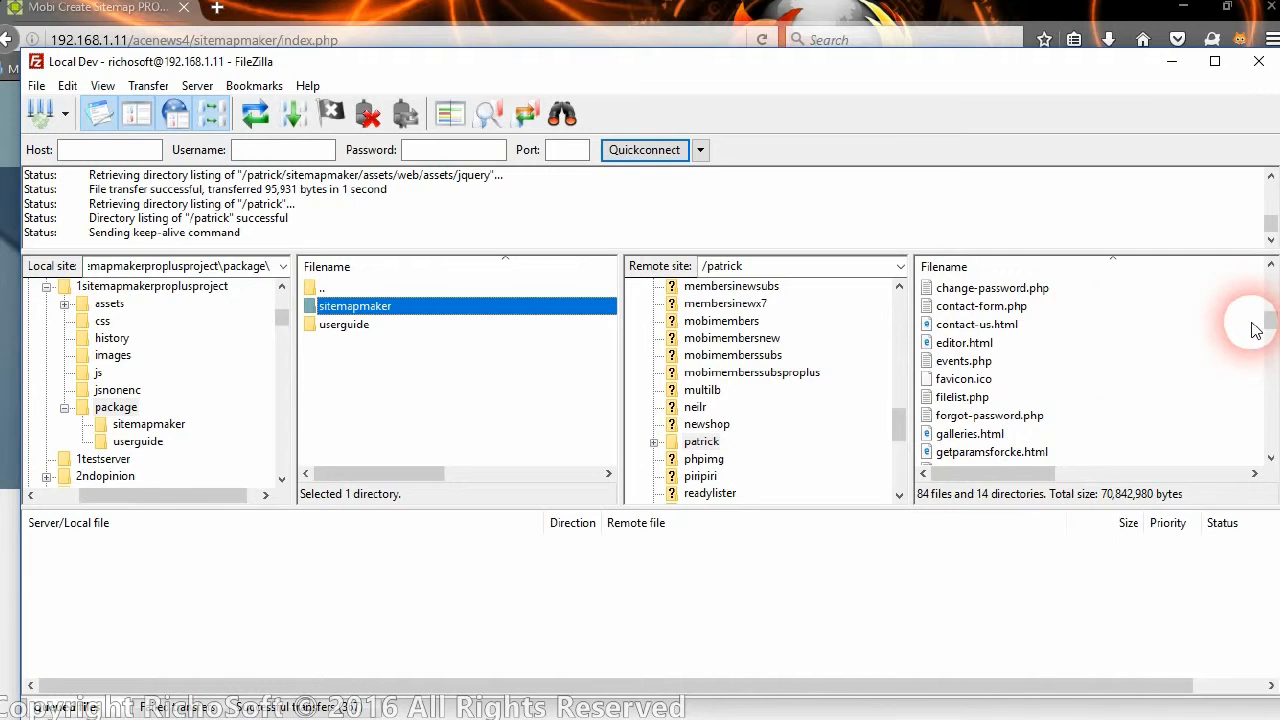
Open /patrick/sitemapmaker in the remote tree to list its files, including config.php.
{"action": "left_click_drag", "start_coordinate": [1272, 319], "coordinate": [1272, 290]}
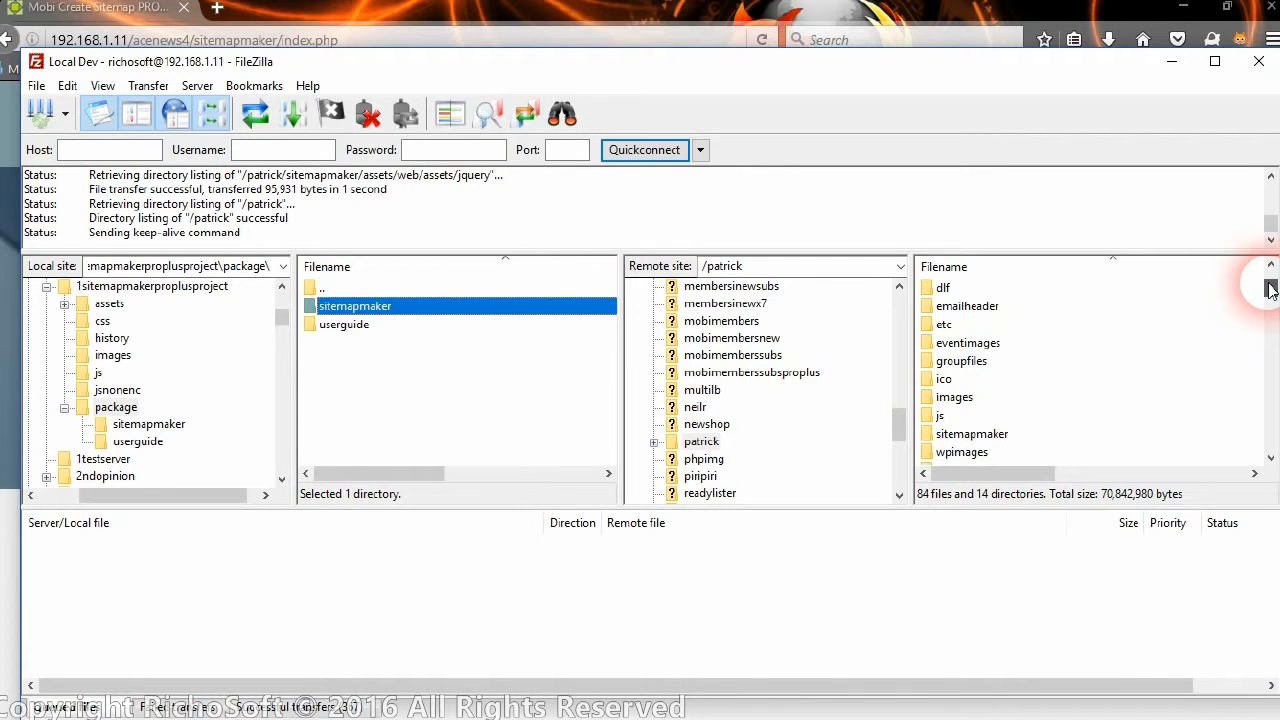
{"action": "left_click", "coordinate": [968, 397]}
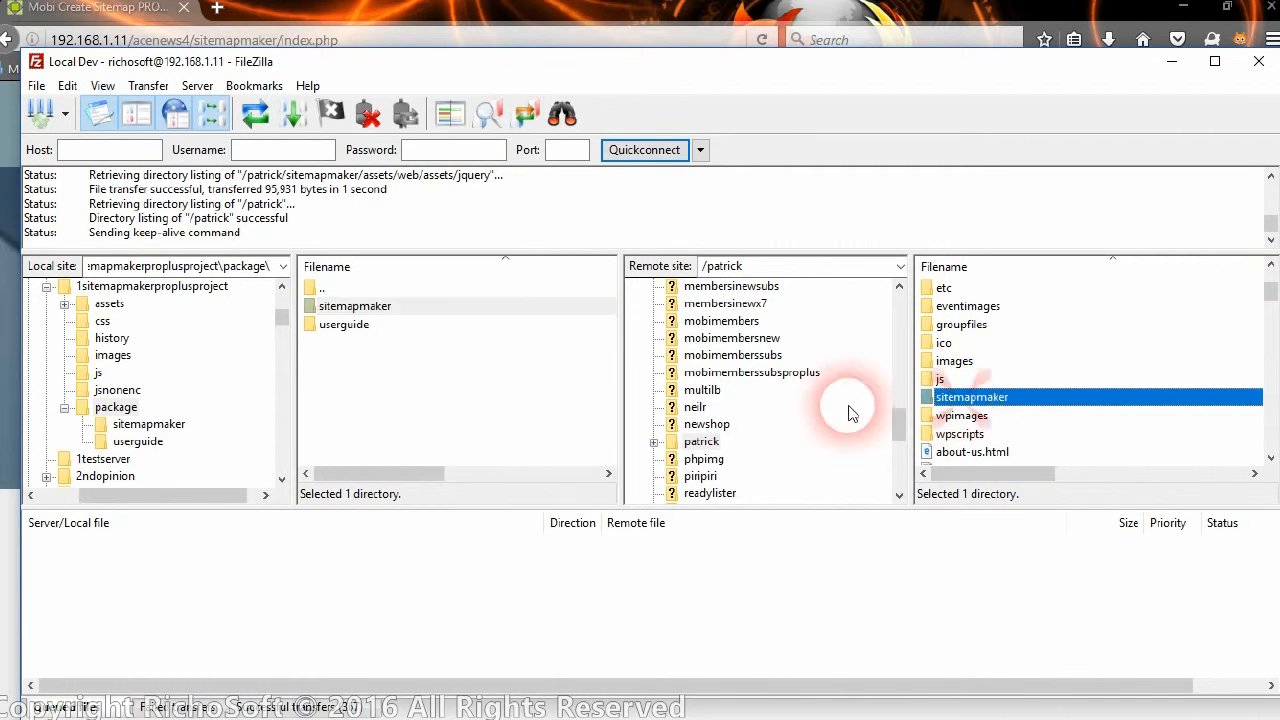
{"action": "left_click", "coordinate": [653, 441]}
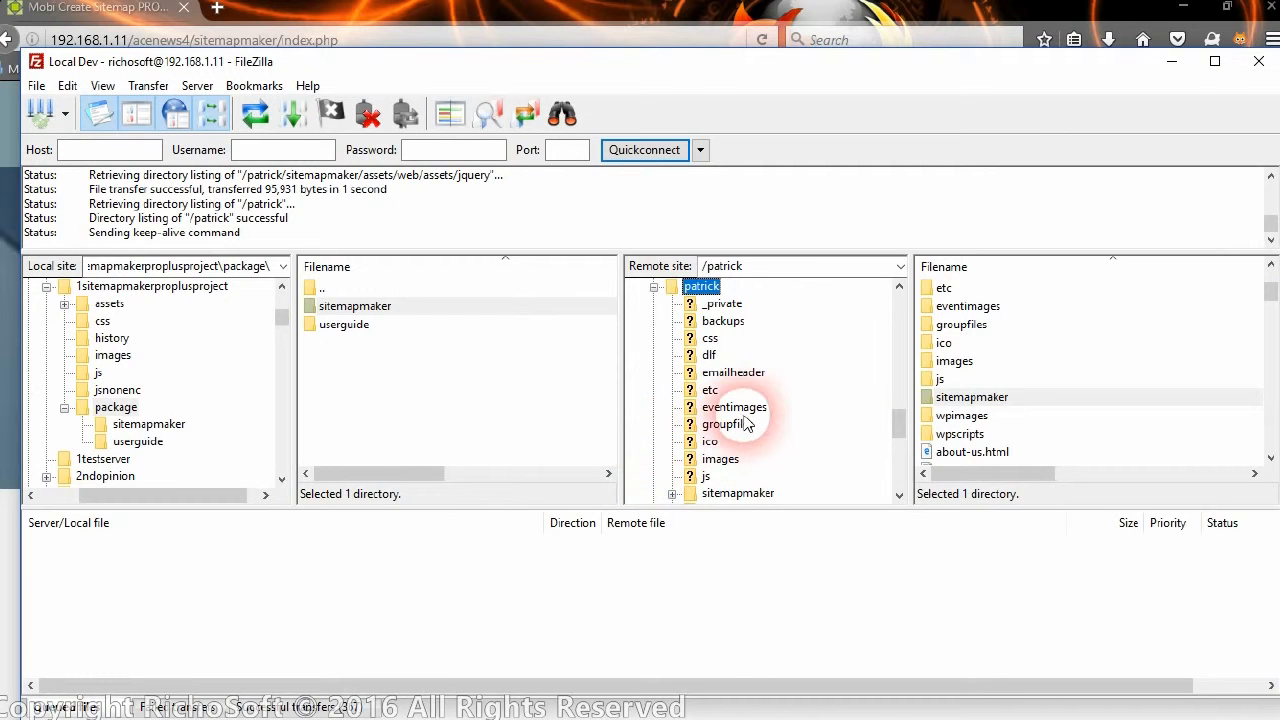
{"action": "left_click", "coordinate": [738, 493]}
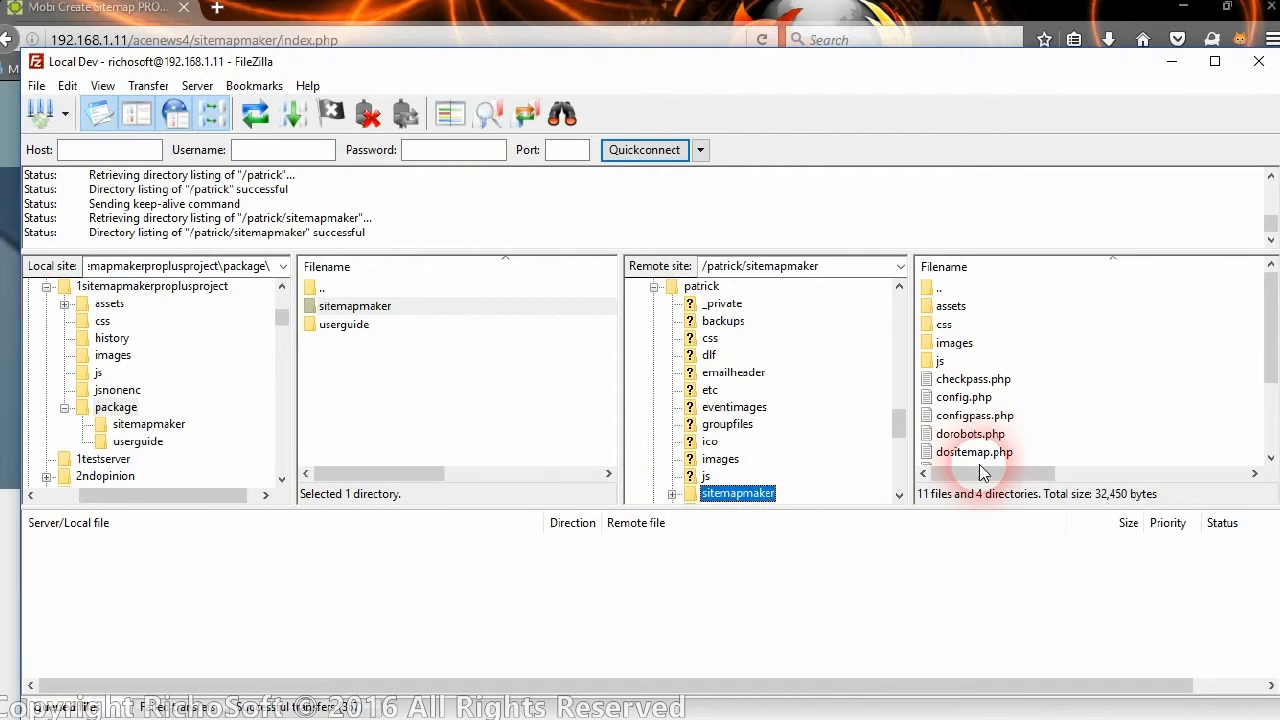
{"action": "mouse_move", "coordinate": [1271, 357]}
{"action": "left_mouse_down"}
{"action": "mouse_move", "coordinate": [1270, 432]}
{"action": "mouse_move", "coordinate": [1249, 371]}
{"action": "mouse_move", "coordinate": [1256, 339]}
{"action": "left_mouse_up"}
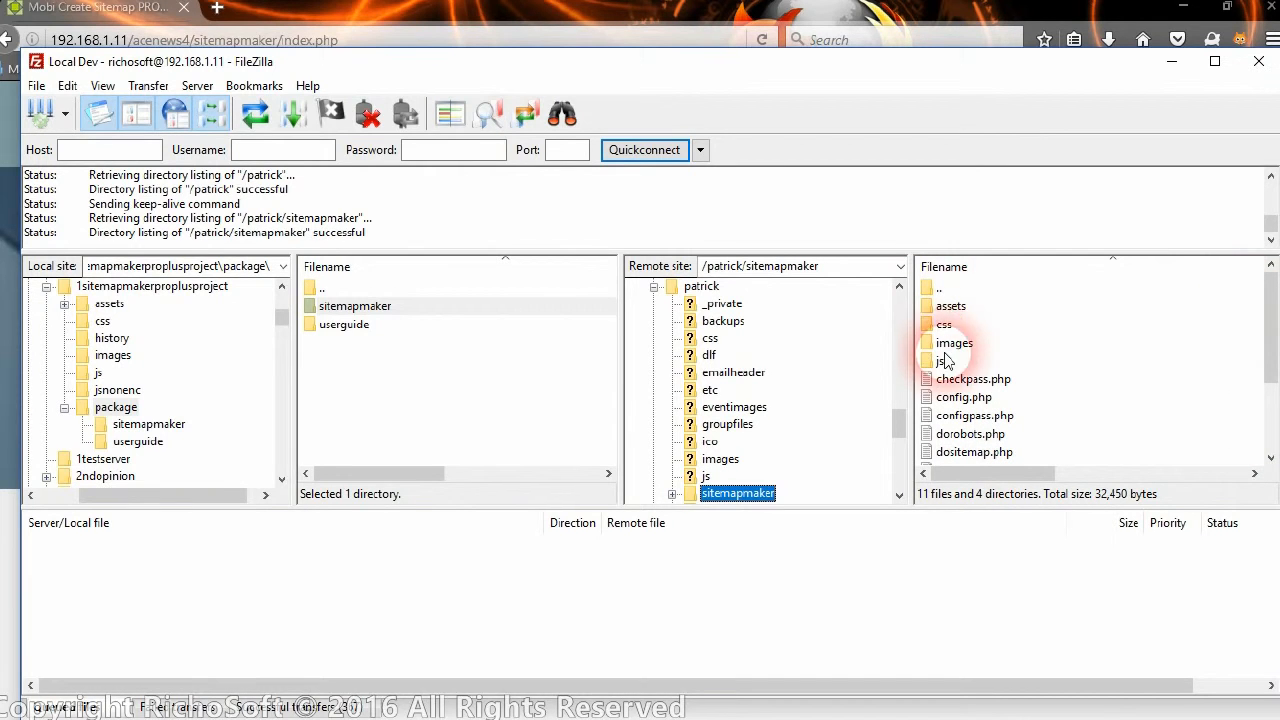
{"action": "left_click_drag", "start_coordinate": [1266, 337], "coordinate": [798, 291]}
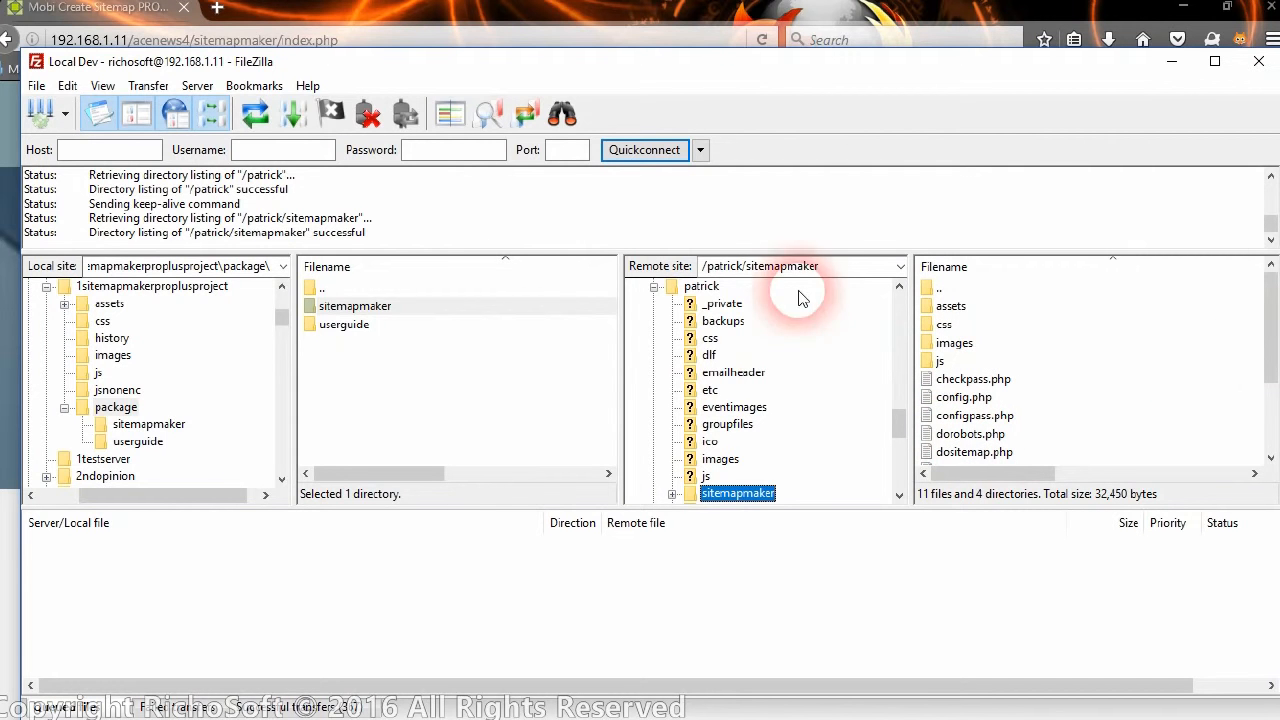
{"action": "left_click", "coordinate": [578, 12]}
{"action": "left_click", "coordinate": [388, 39]}
Change acenews4 to patrick in the address to load the tool there, then log in.
{"action": "left_click", "coordinate": [227, 40]}
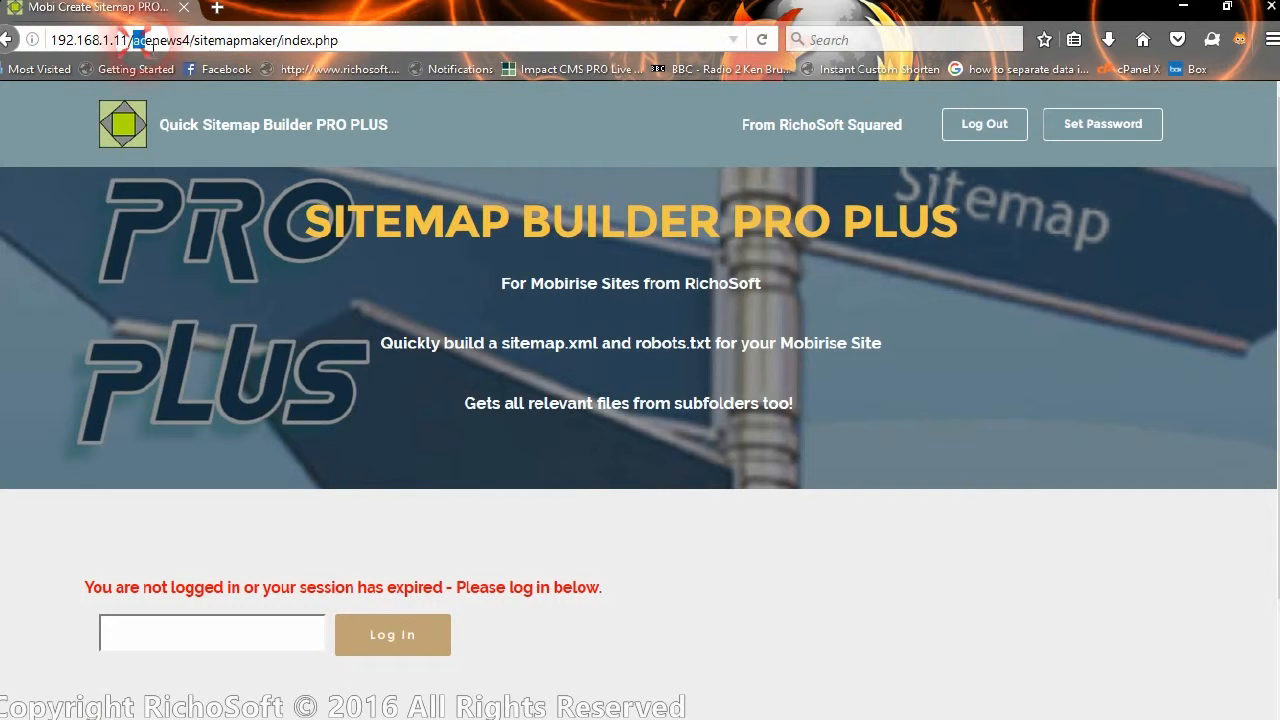
{"action": "key", "text": "BackSpace"}
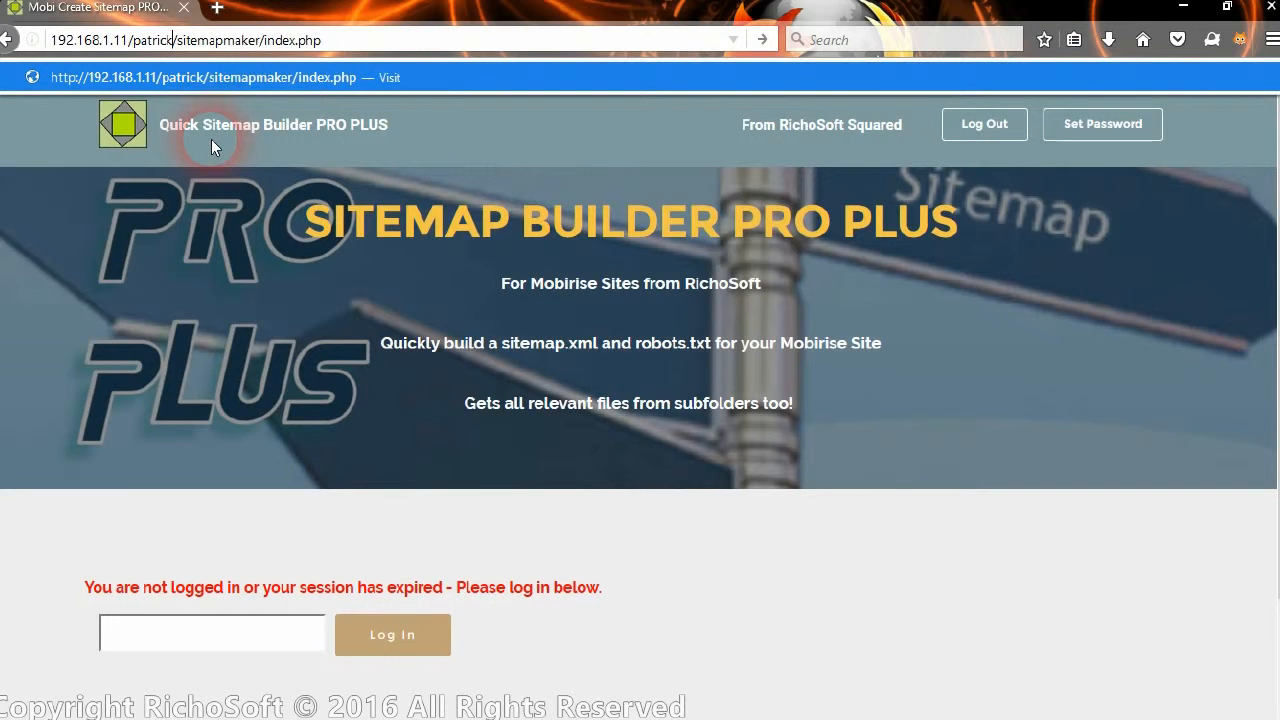
{"action": "key", "text": "Return"}
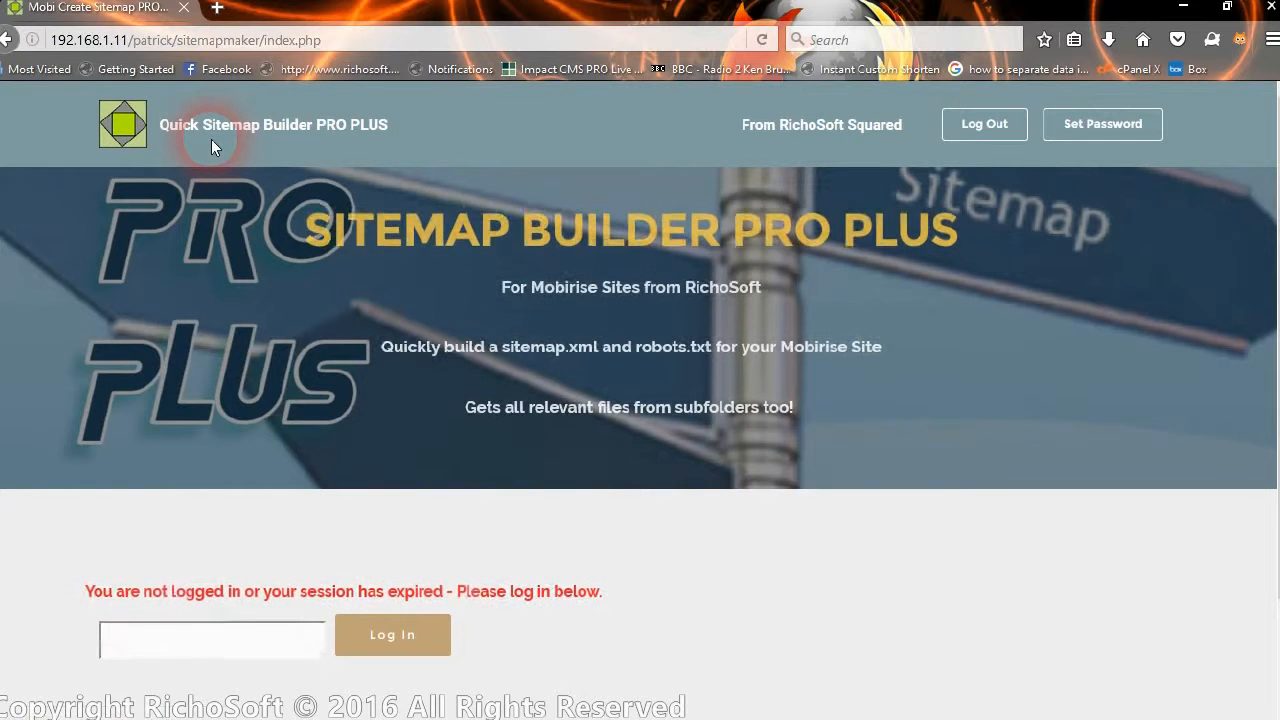
{"action": "scroll", "coordinate": [637, 560], "scroll_direction": "down", "scroll_amount": 2}
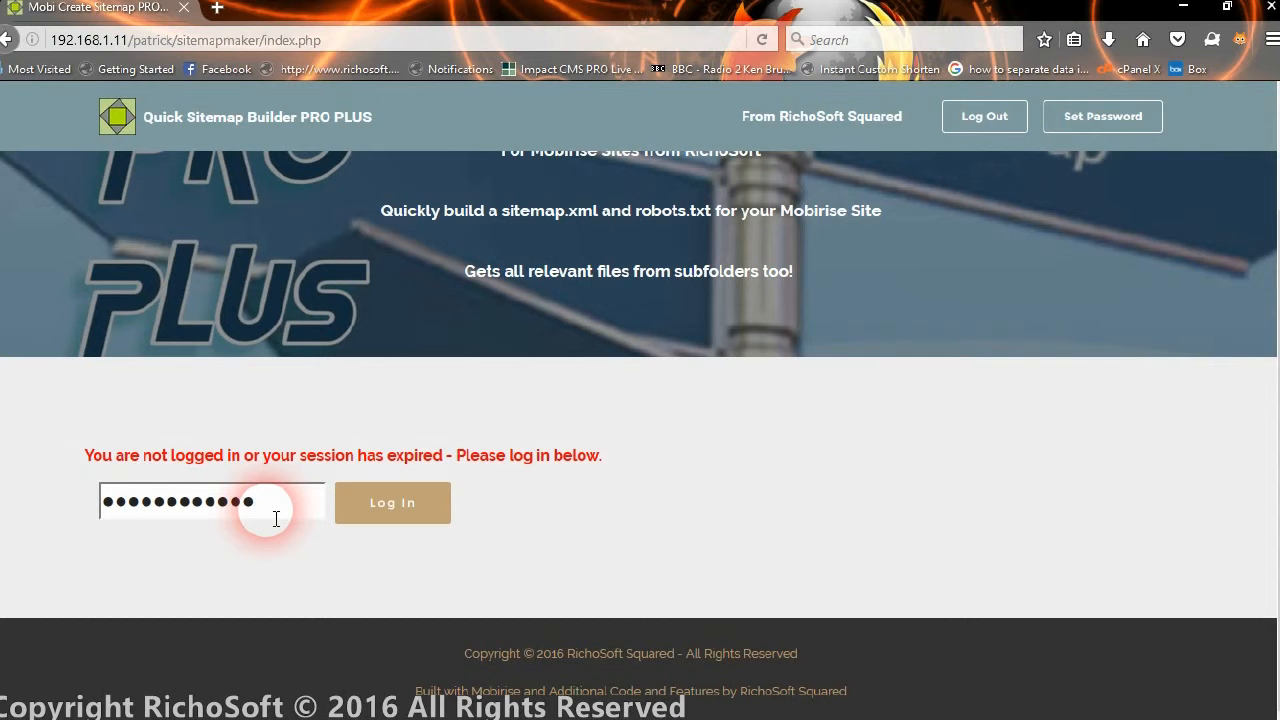
{"action": "left_click", "coordinate": [387, 500]}
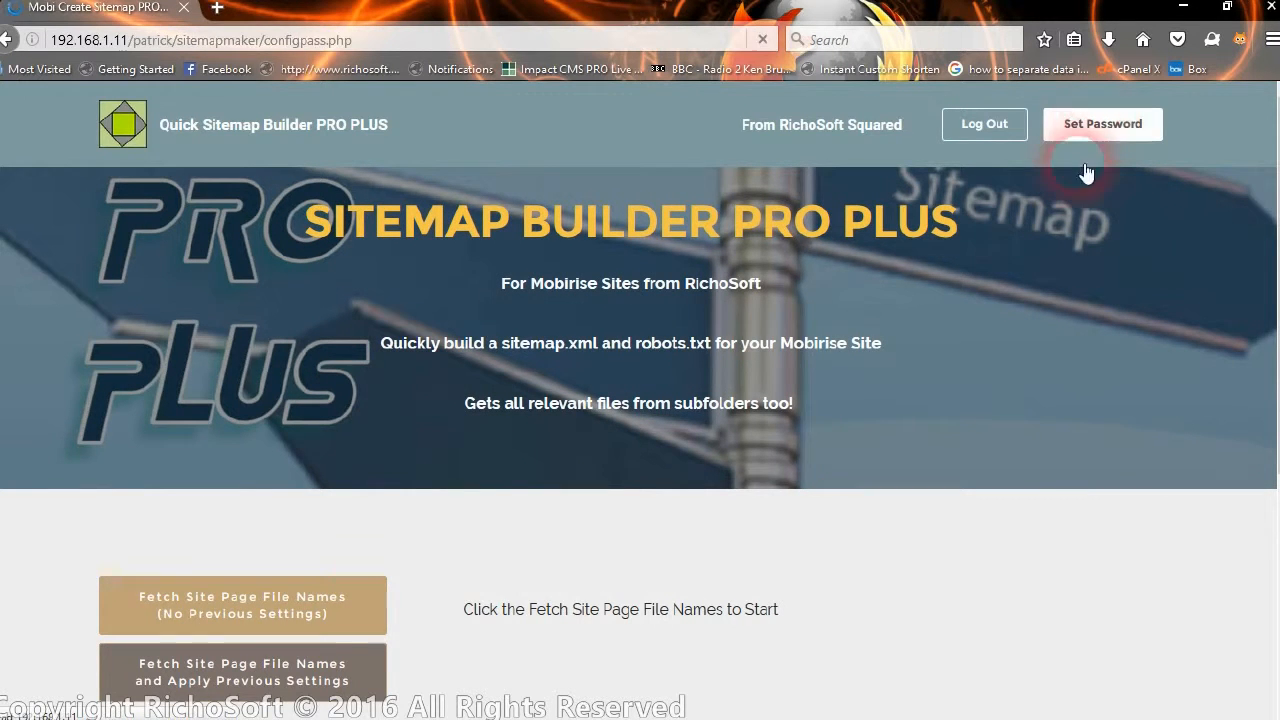
Save a new password, acknowledge the updated confirmation, and go back to the main page.
{"action": "left_click", "coordinate": [284, 585]}
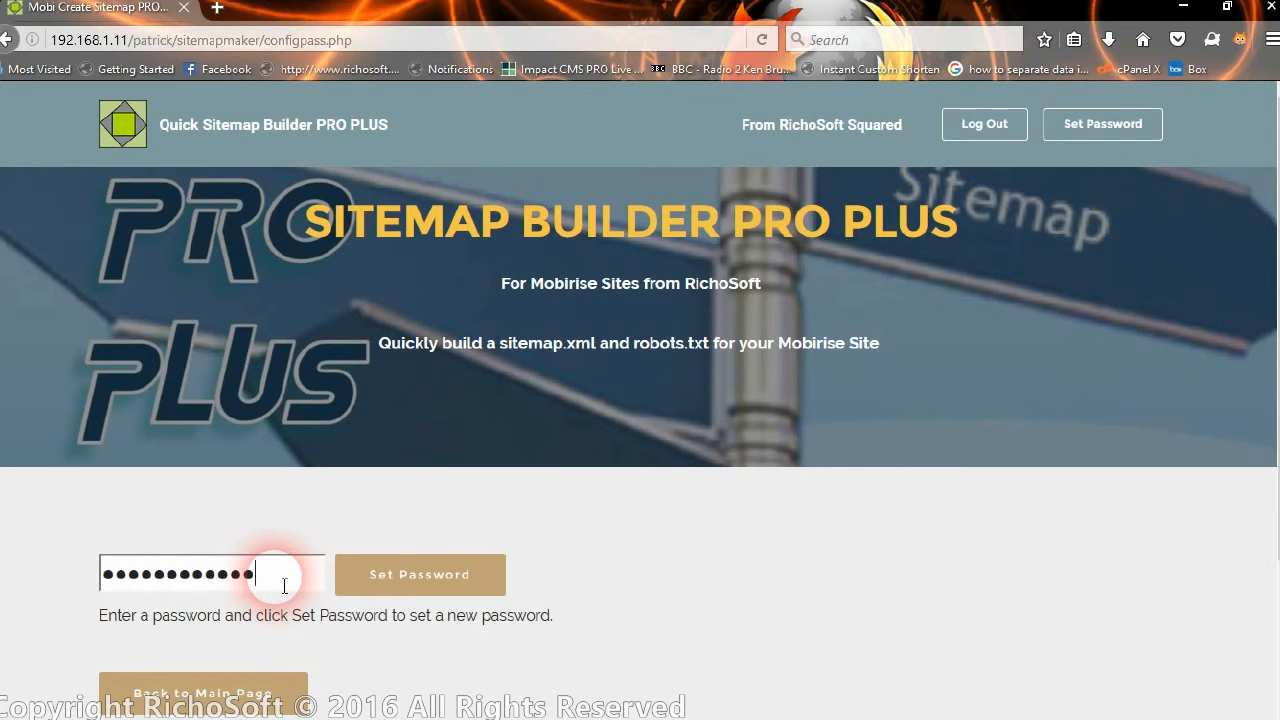
{"action": "left_click", "coordinate": [430, 580]}
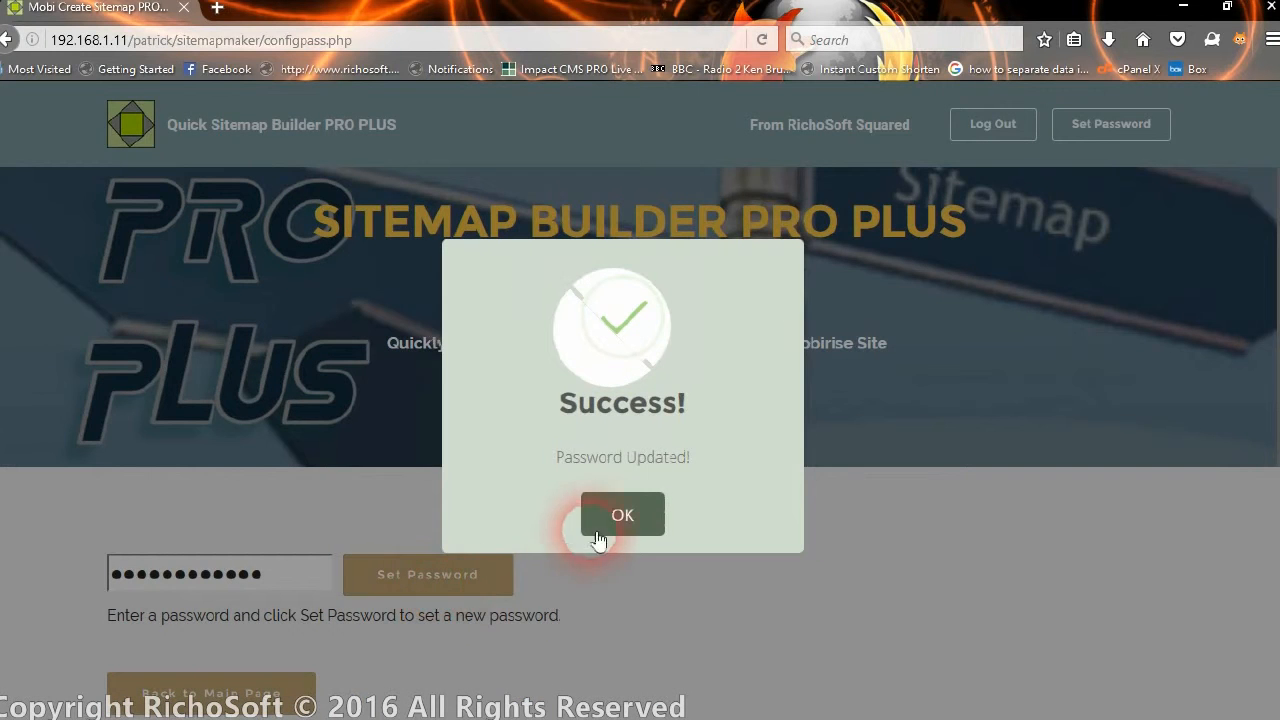
{"action": "left_click", "coordinate": [597, 528]}
{"action": "left_click", "coordinate": [250, 693]}
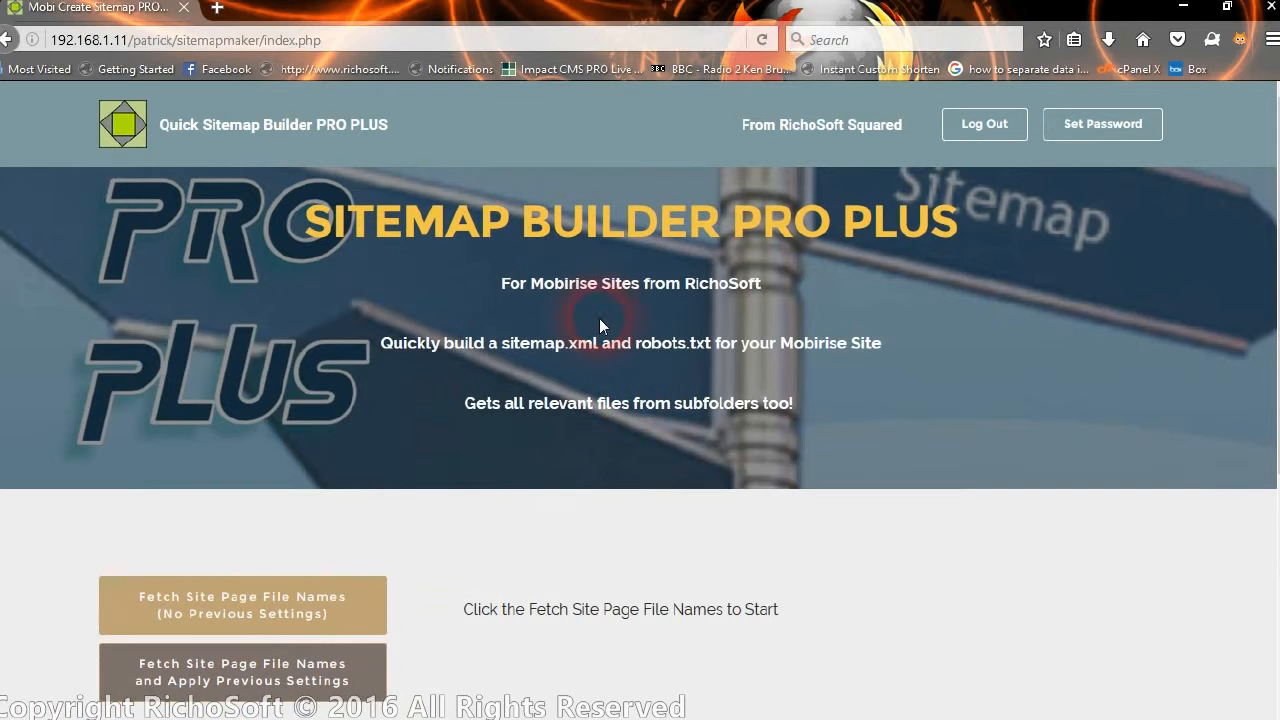
{"action": "scroll", "coordinate": [794, 218], "scroll_direction": "down", "scroll_amount": 5}
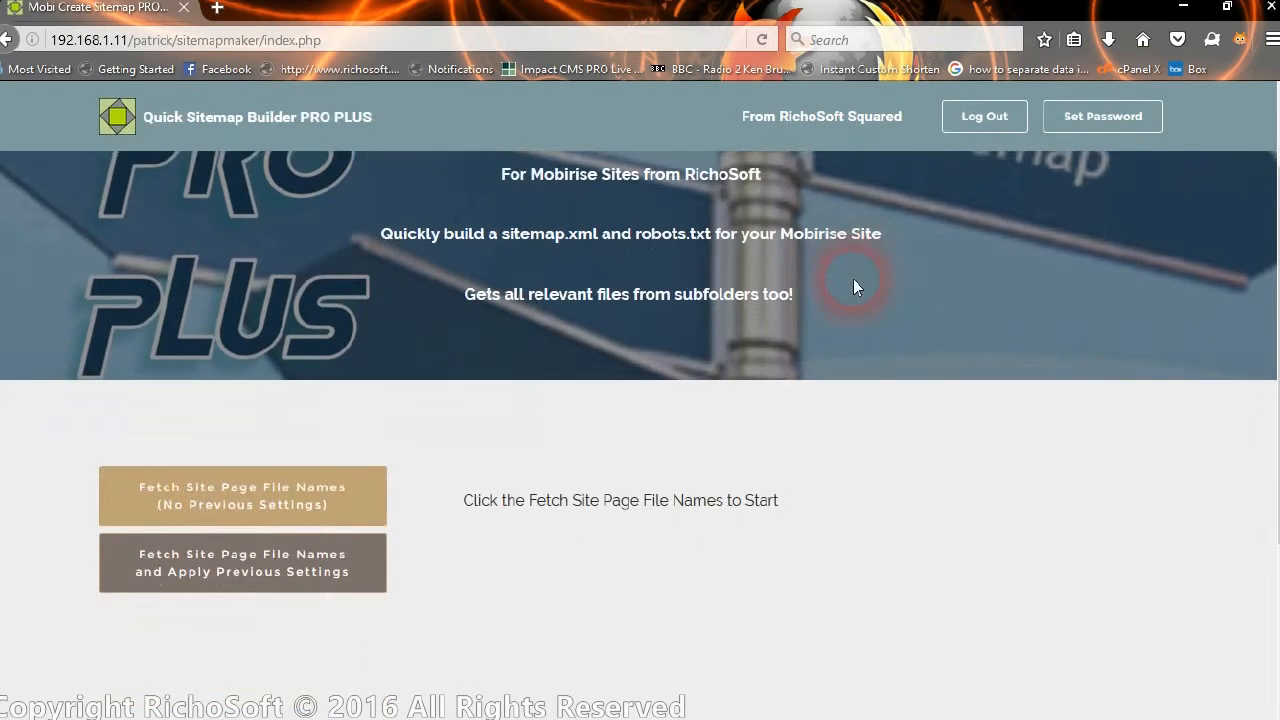
{"action": "scroll", "coordinate": [794, 421], "scroll_direction": "up", "scroll_amount": 5}
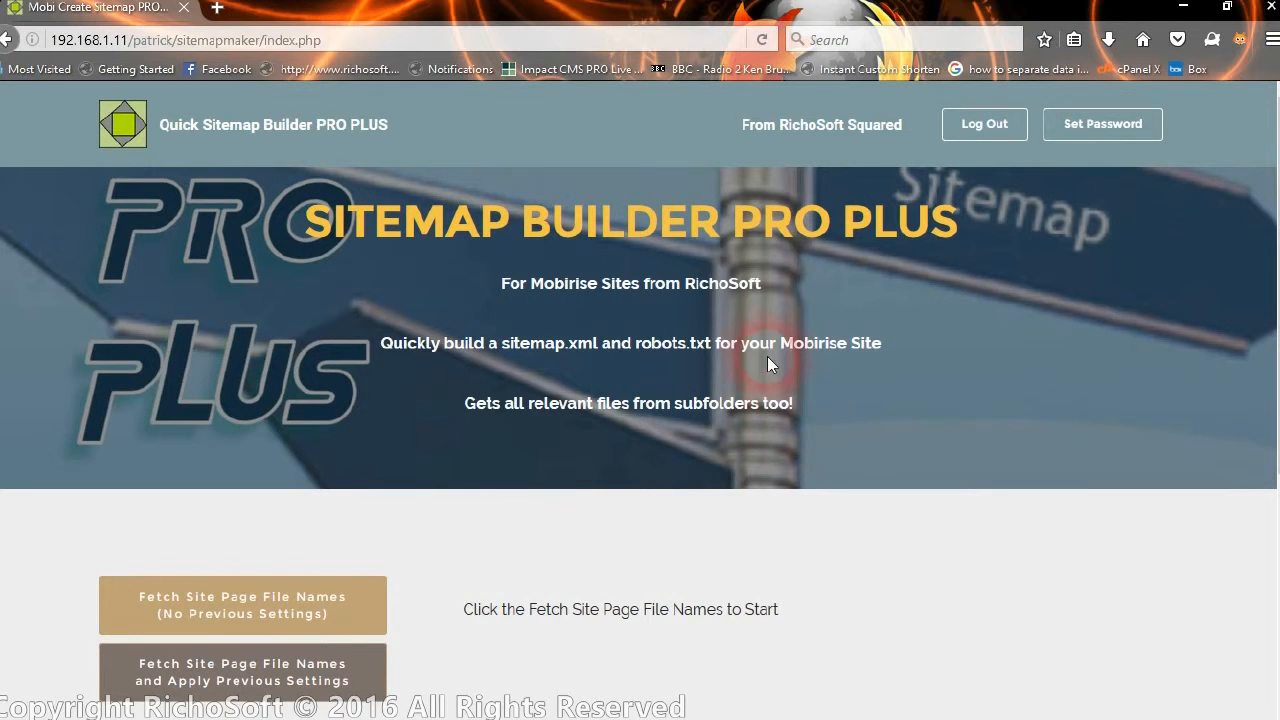
{"action": "left_click", "coordinate": [308, 621]}
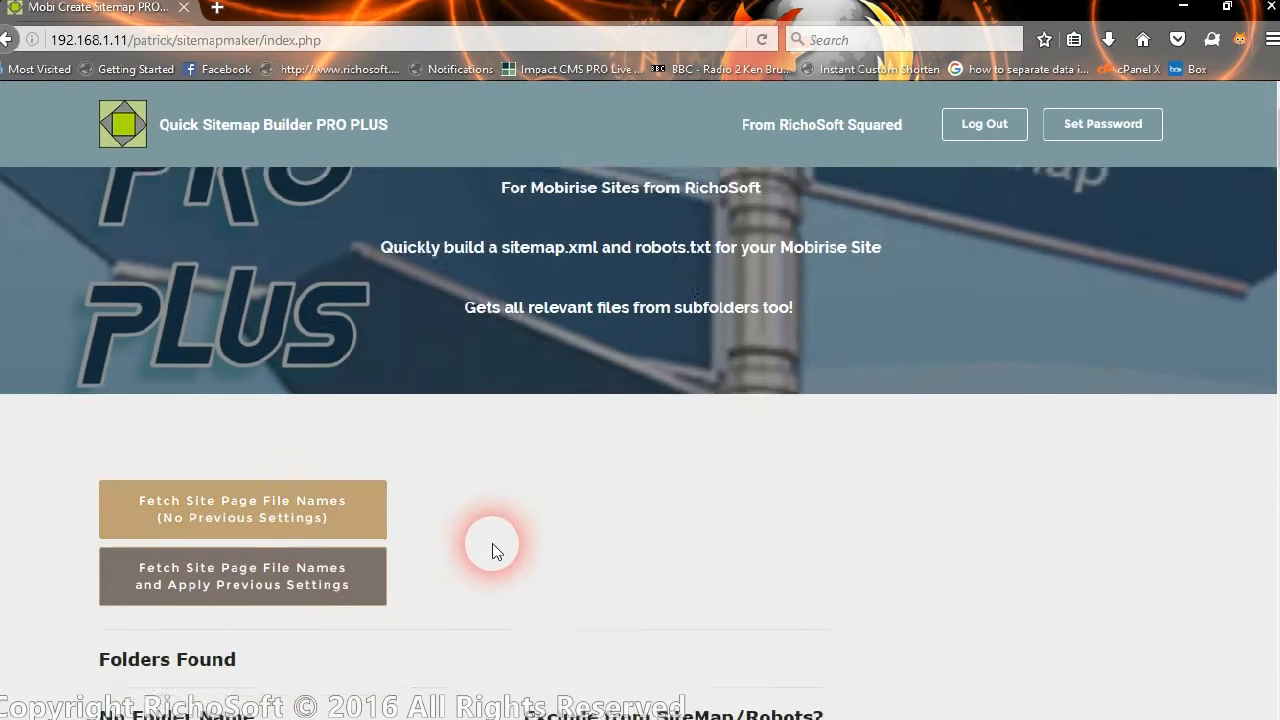
{"action": "scroll", "coordinate": [493, 549], "scroll_direction": "down", "scroll_amount": 3}
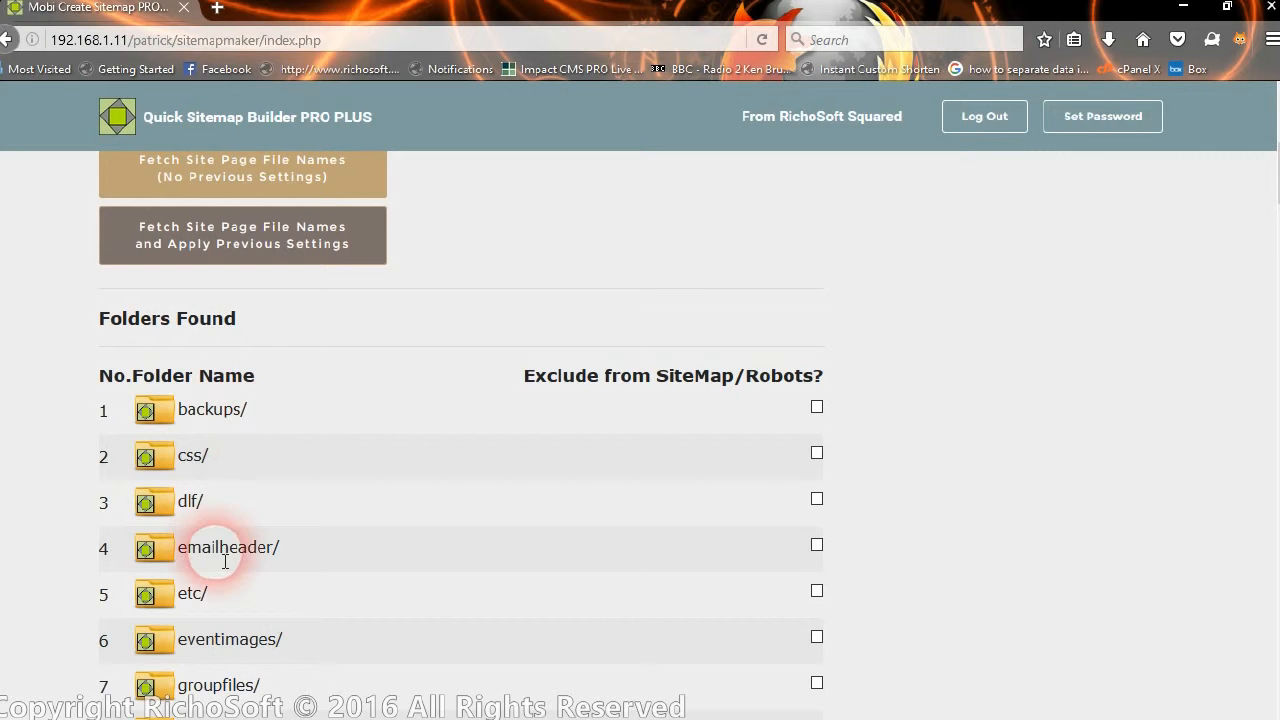
{"action": "scroll", "coordinate": [225, 562], "scroll_direction": "down", "scroll_amount": 6}
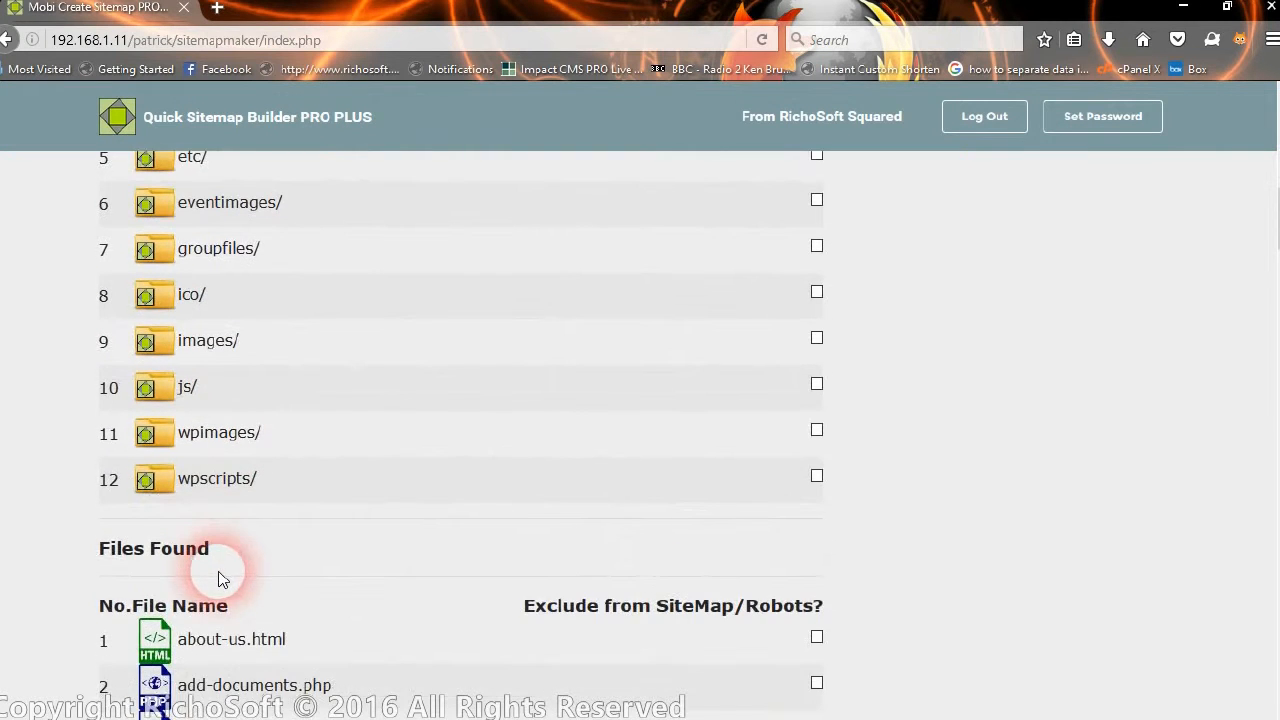
{"action": "scroll", "coordinate": [222, 579], "scroll_direction": "down", "scroll_amount": 6}
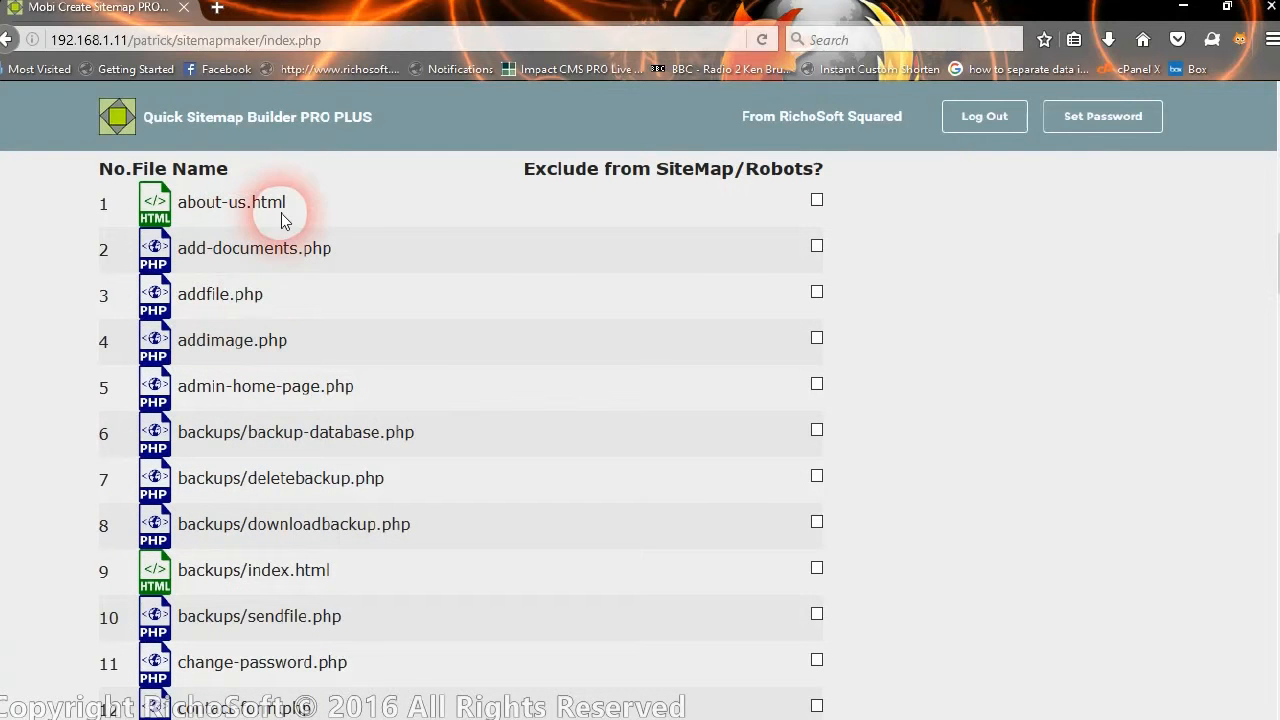
{"action": "scroll", "coordinate": [373, 586], "scroll_direction": "down", "scroll_amount": 5}
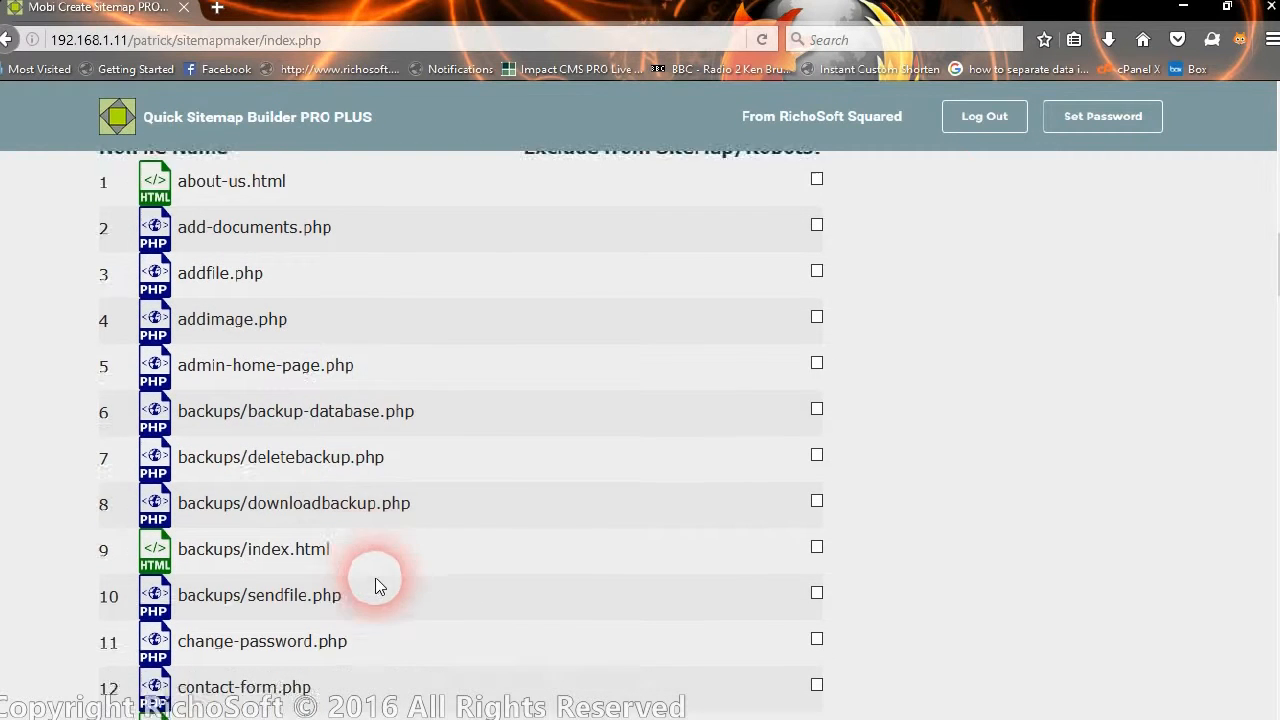
{"action": "scroll", "coordinate": [372, 588], "scroll_direction": "down", "scroll_amount": 13}
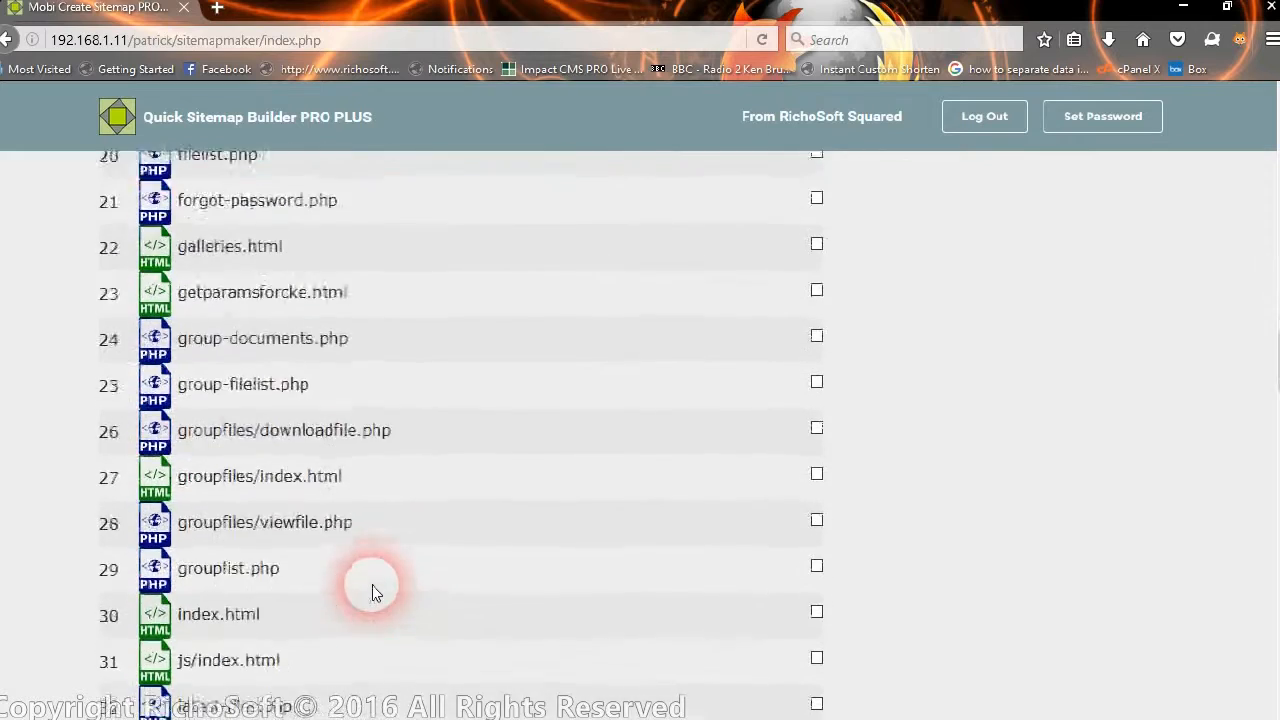
{"action": "scroll", "coordinate": [371, 585], "scroll_direction": "down", "scroll_amount": 6}
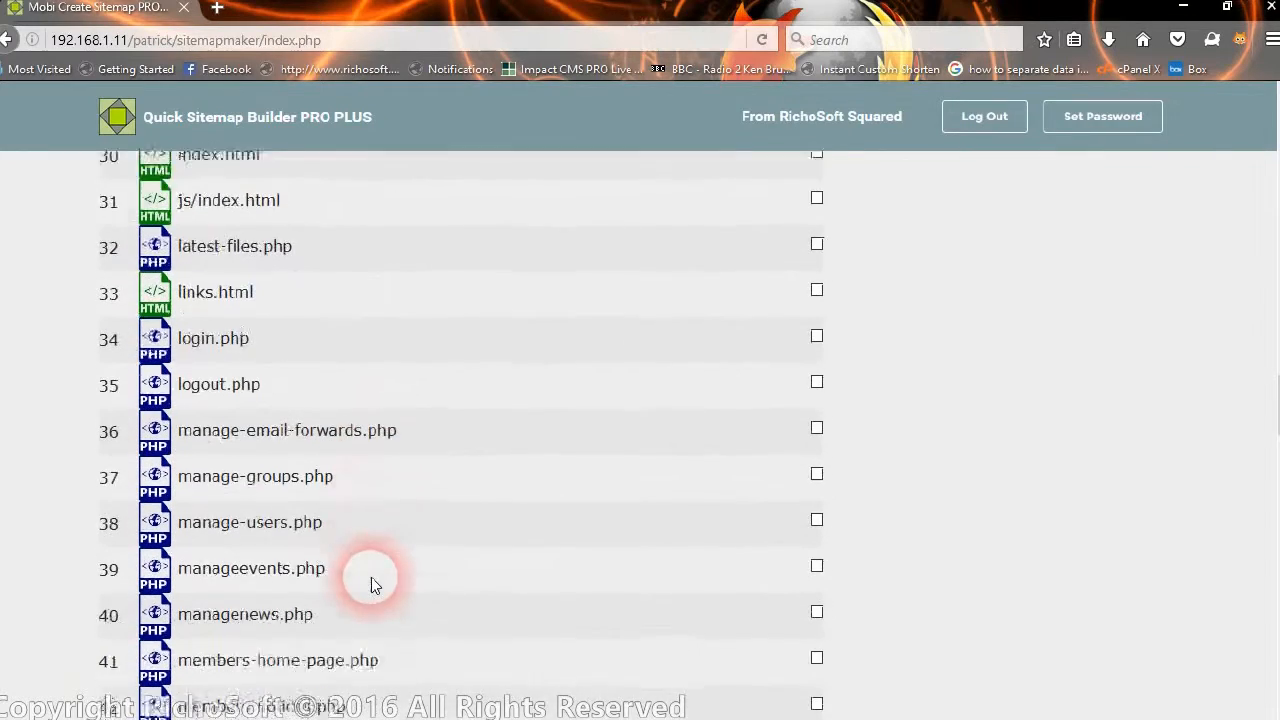
{"action": "scroll", "coordinate": [371, 585], "scroll_direction": "down", "scroll_amount": 8}
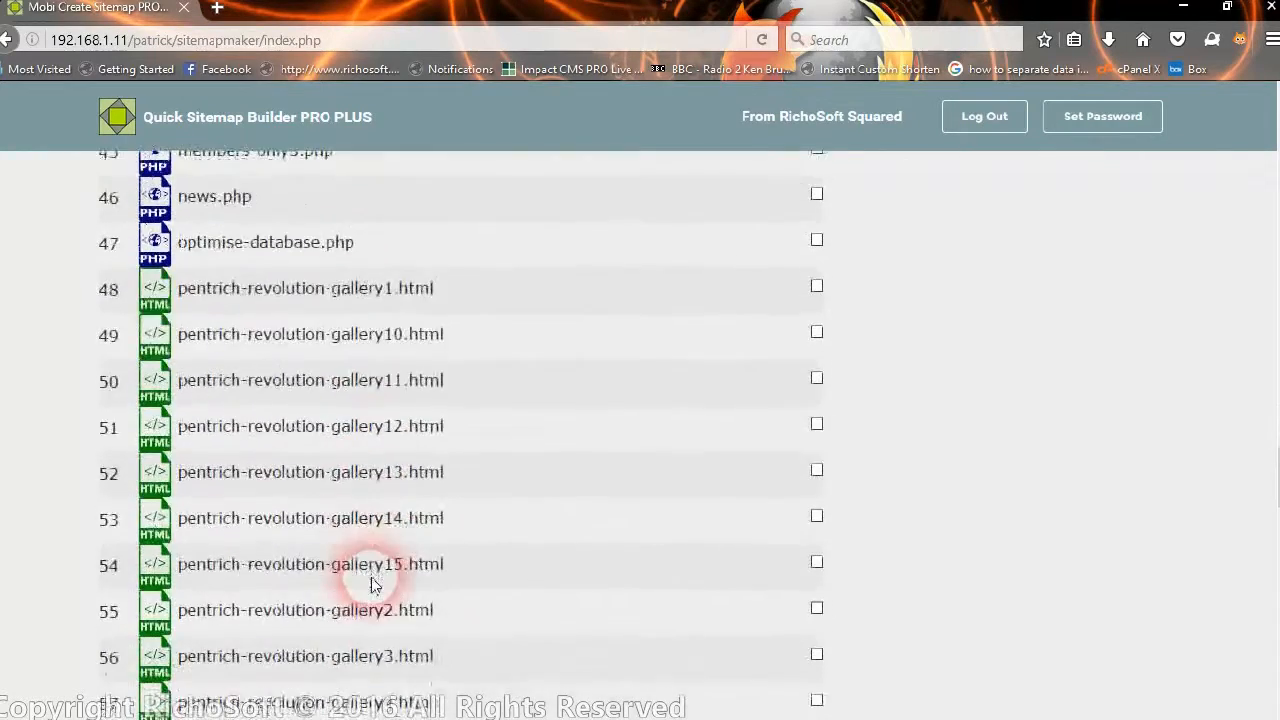
{"action": "scroll", "coordinate": [371, 585], "scroll_direction": "down", "scroll_amount": 9}
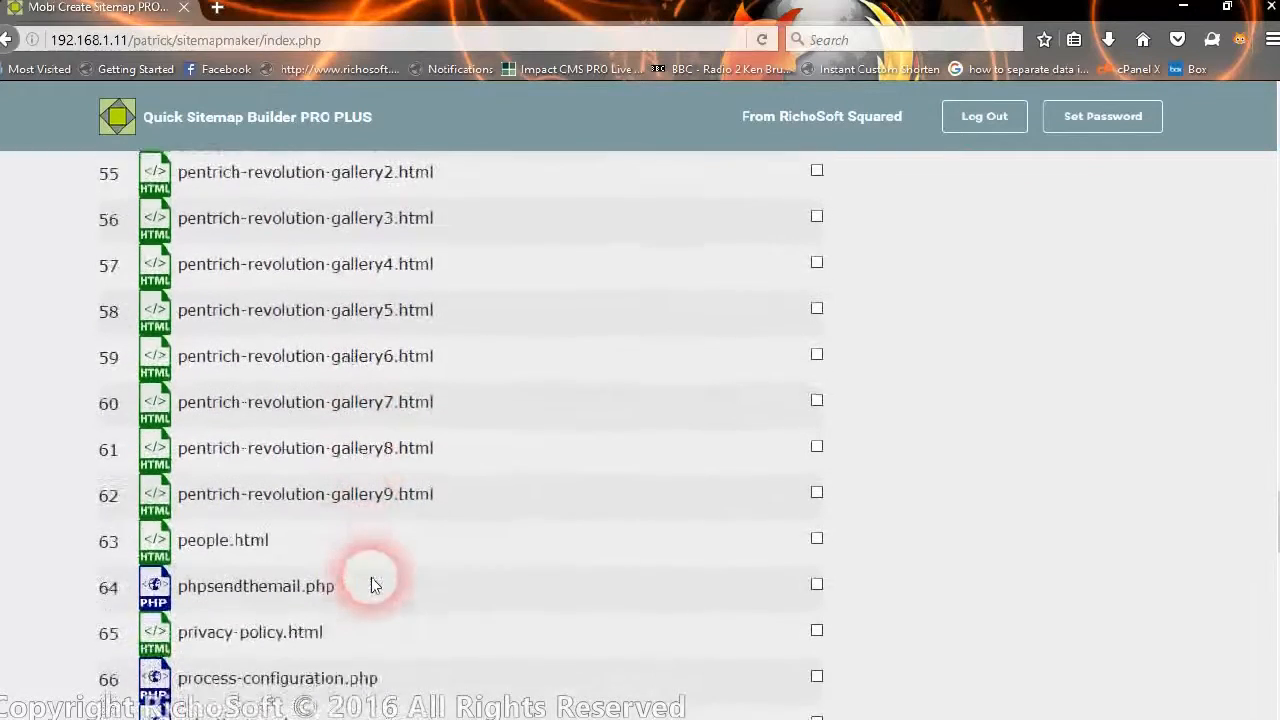
{"action": "scroll", "coordinate": [375, 583], "scroll_direction": "down", "scroll_amount": 3}
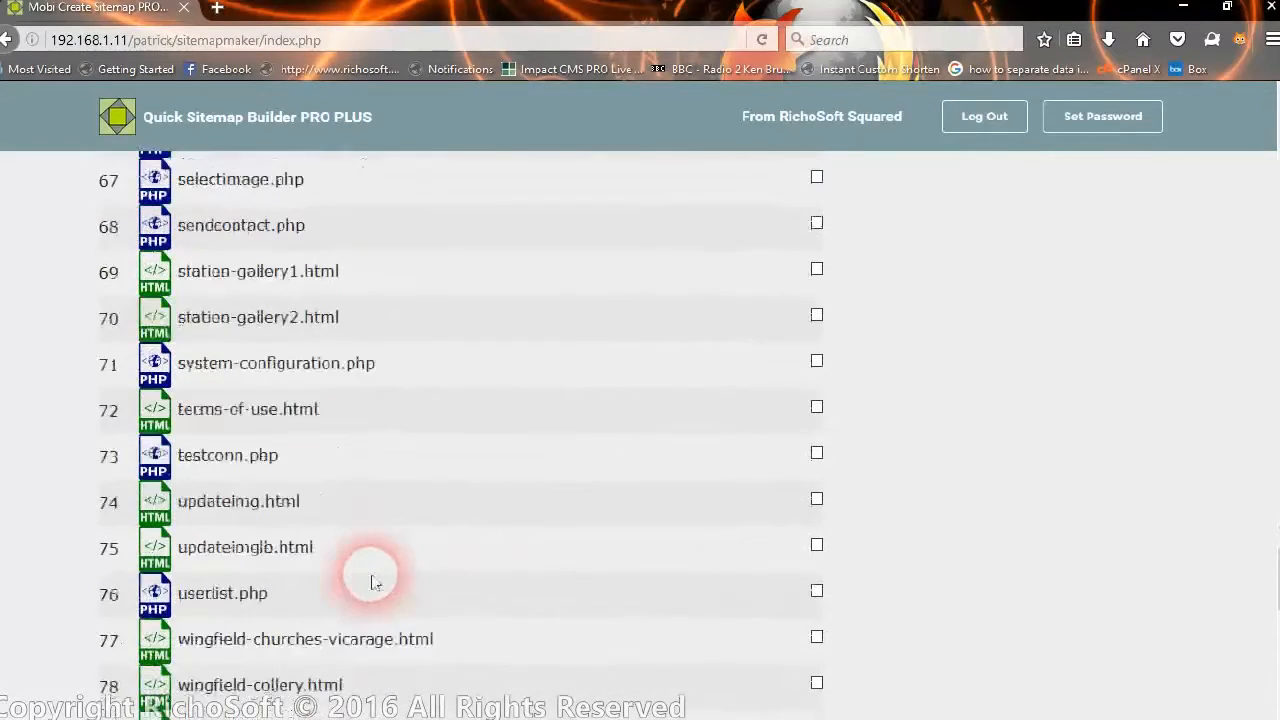
{"action": "scroll", "coordinate": [371, 574], "scroll_direction": "down", "scroll_amount": 5}
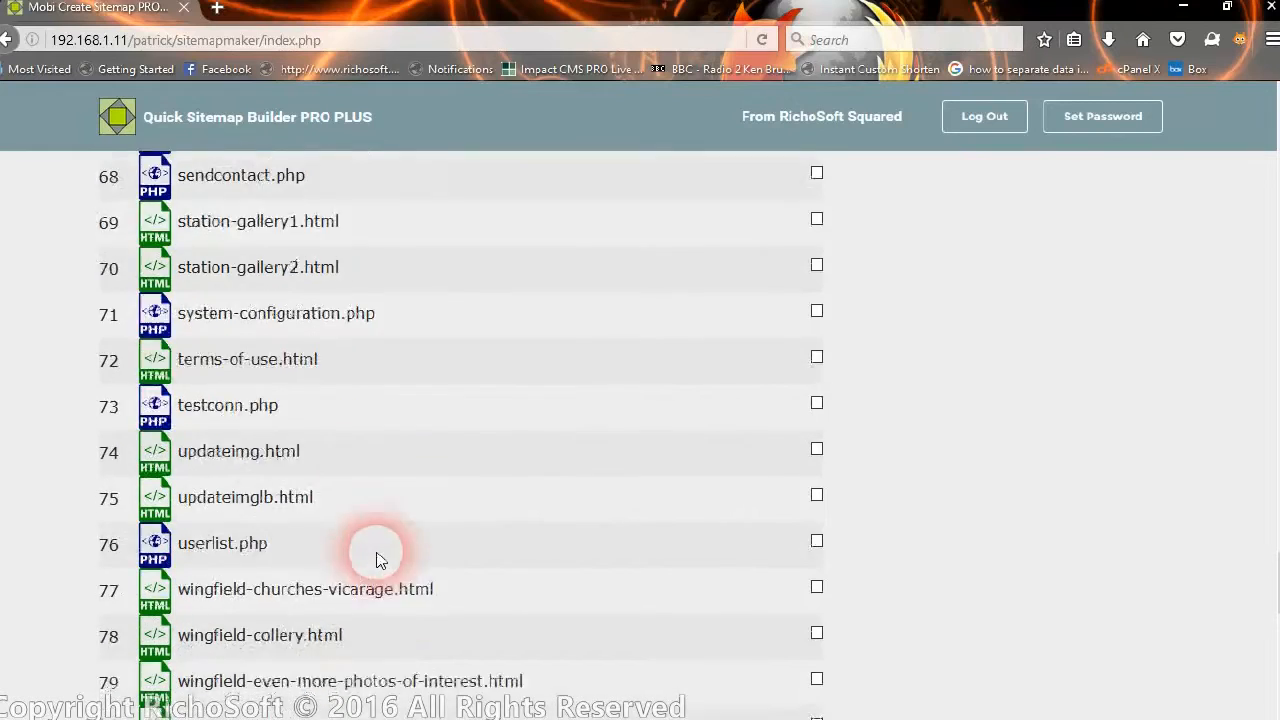
{"action": "scroll", "coordinate": [378, 558], "scroll_direction": "down", "scroll_amount": 6}
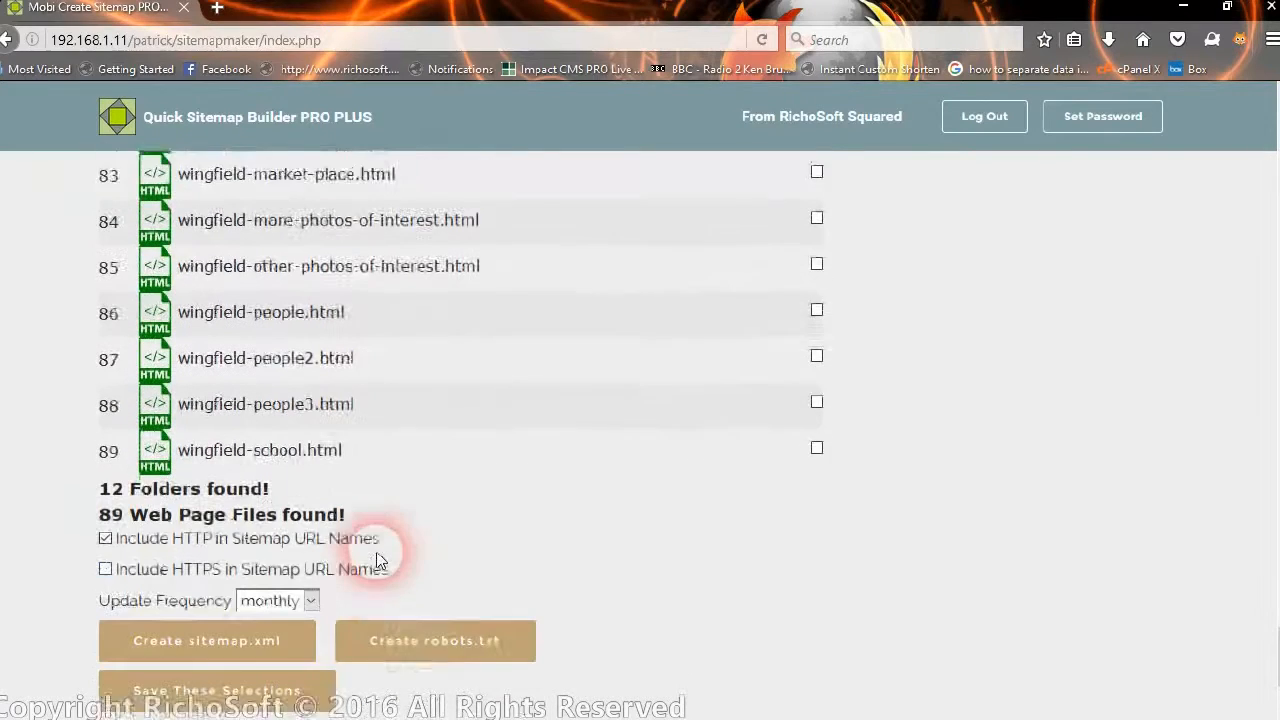
{"action": "scroll", "coordinate": [376, 558], "scroll_direction": "up", "scroll_amount": 2}
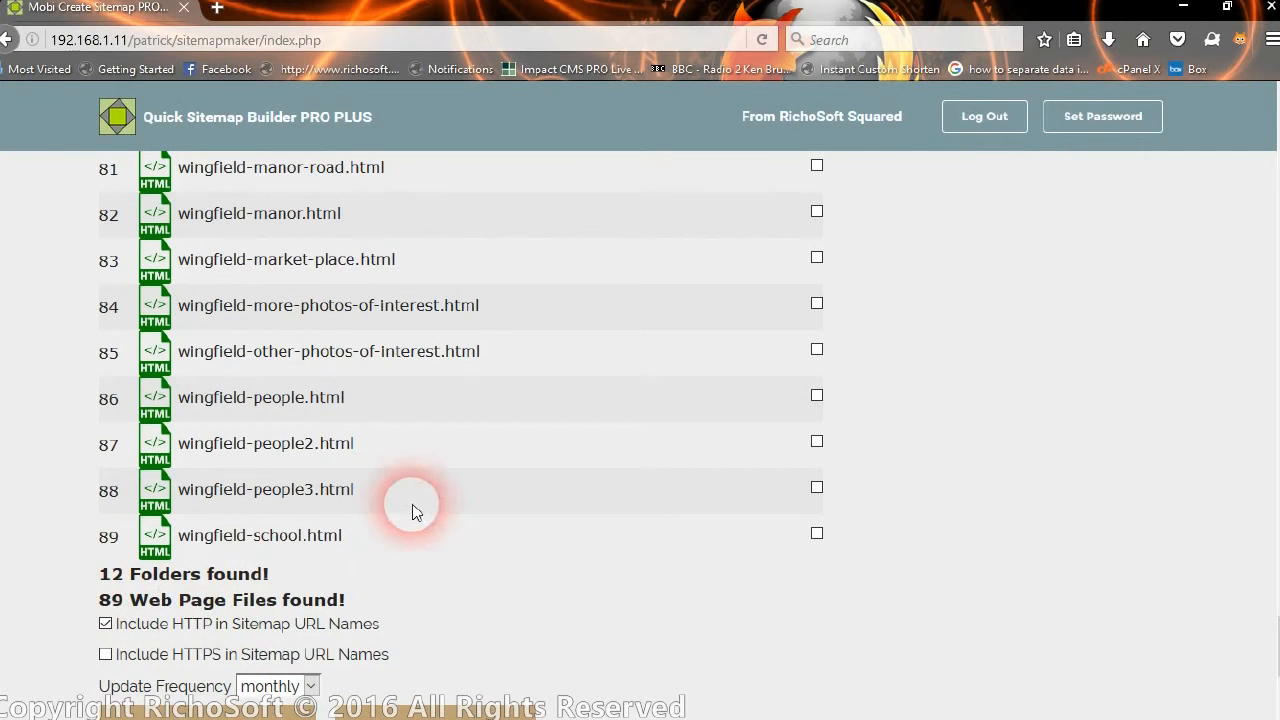
{"action": "scroll", "coordinate": [411, 505], "scroll_direction": "up", "scroll_amount": 20}
{"action": "scroll", "coordinate": [415, 423], "scroll_direction": "down", "scroll_amount": 13}
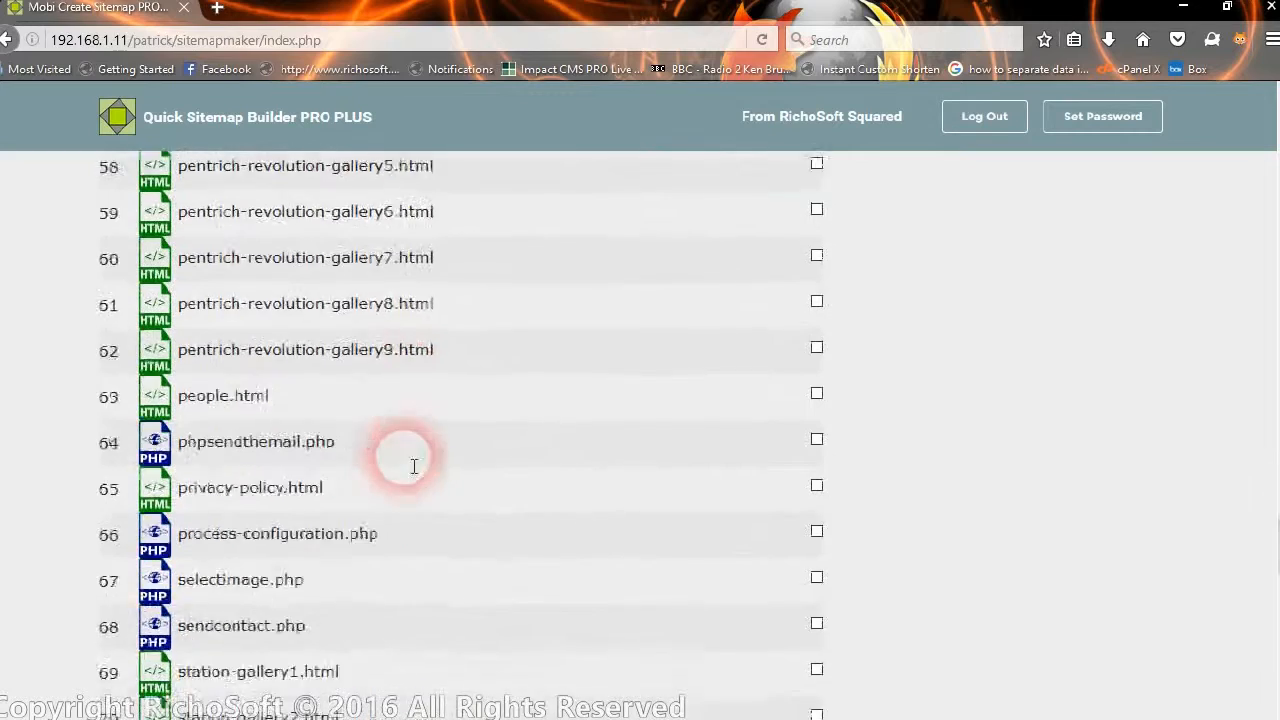
{"action": "scroll", "coordinate": [405, 468], "scroll_direction": "up", "scroll_amount": 20}
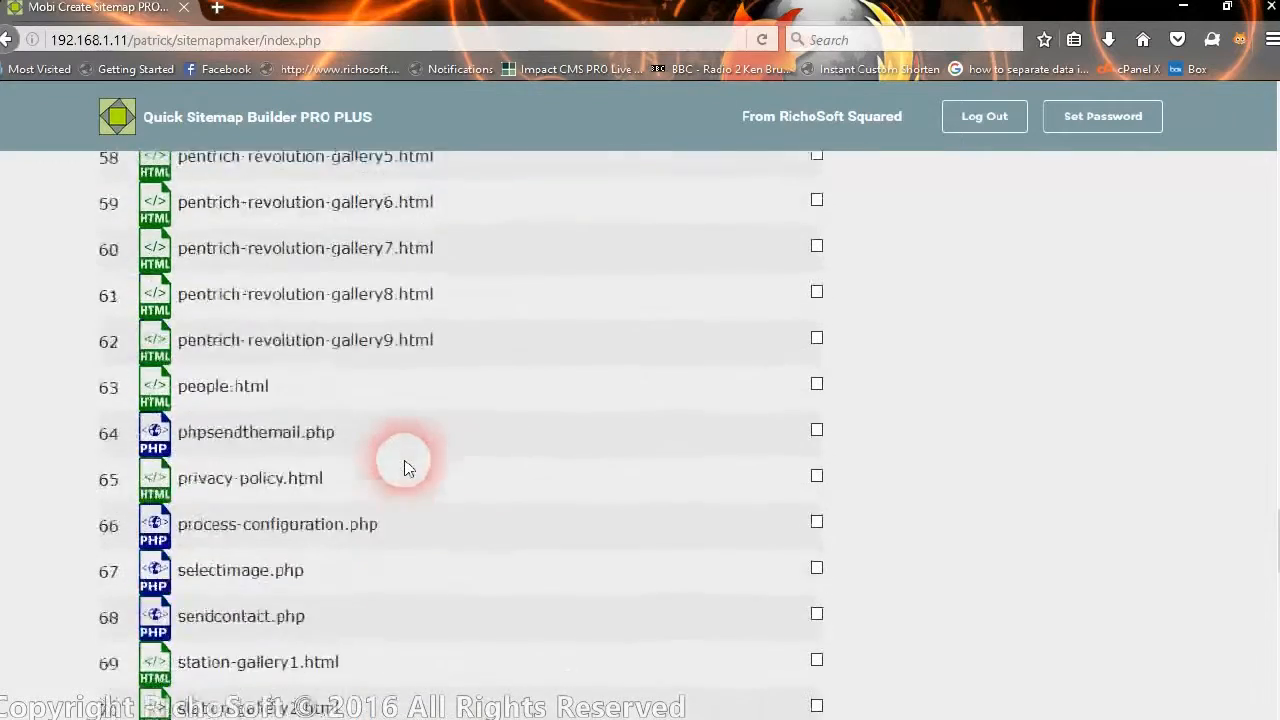
{"action": "scroll", "coordinate": [405, 468], "scroll_direction": "up", "scroll_amount": 4}
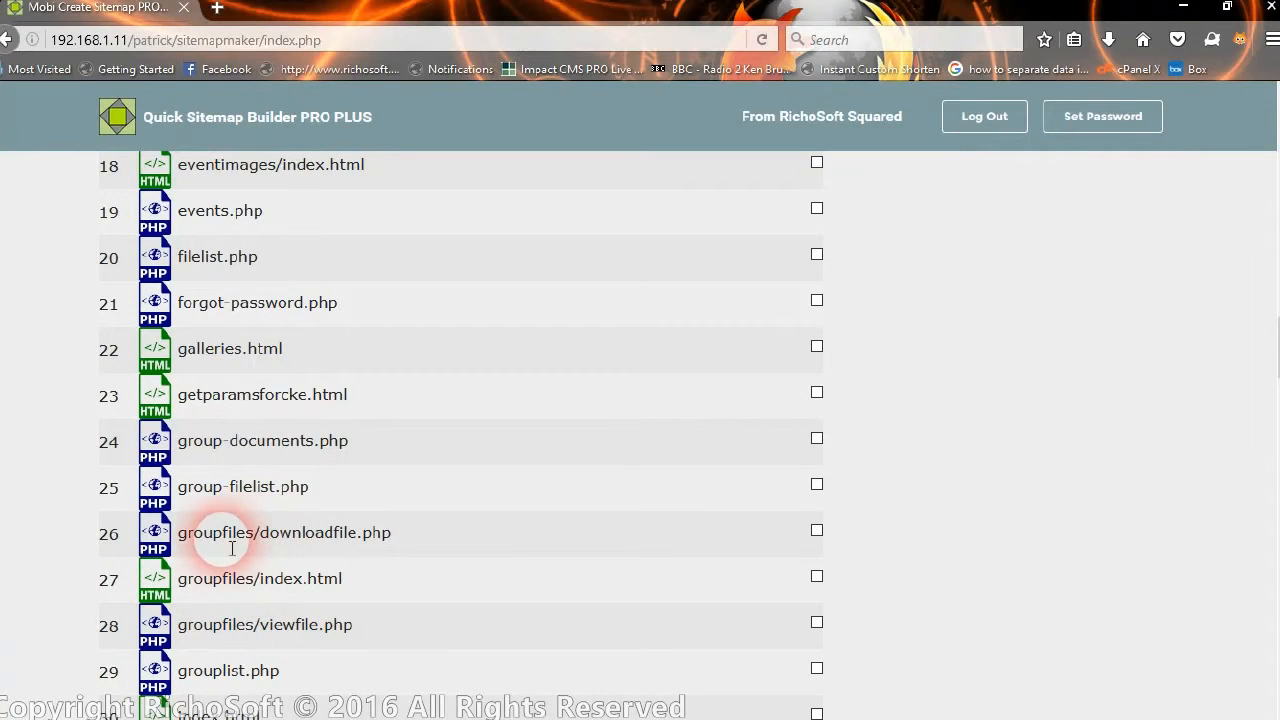
{"action": "scroll", "coordinate": [394, 480], "scroll_direction": "up", "scroll_amount": 10}
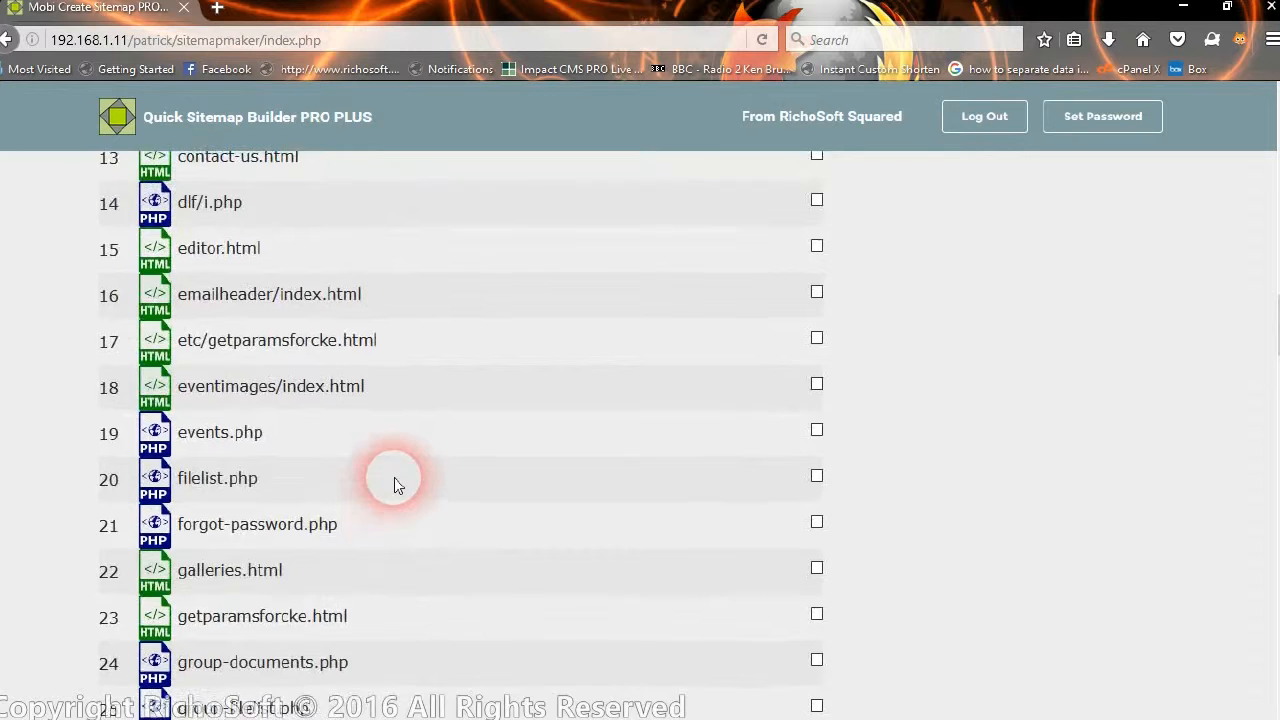
{"action": "scroll", "coordinate": [394, 483], "scroll_direction": "up", "scroll_amount": 15}
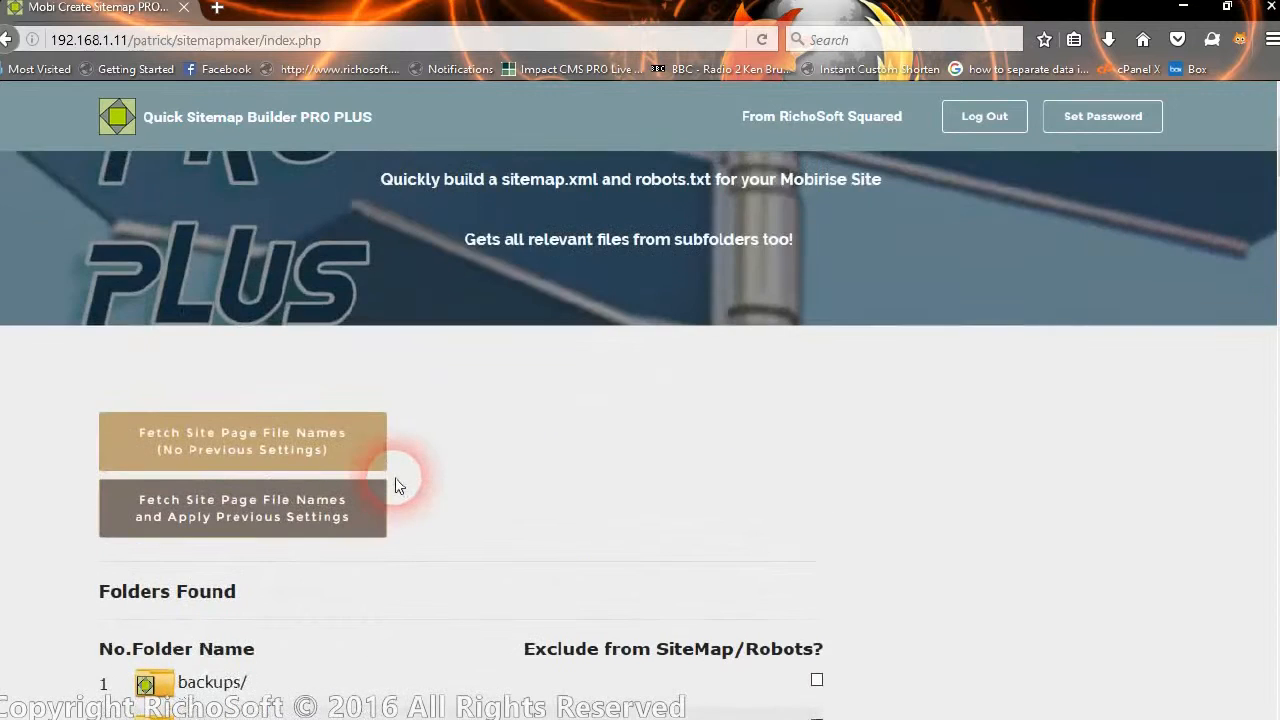
{"action": "scroll", "coordinate": [447, 484], "scroll_direction": "down", "scroll_amount": 4}
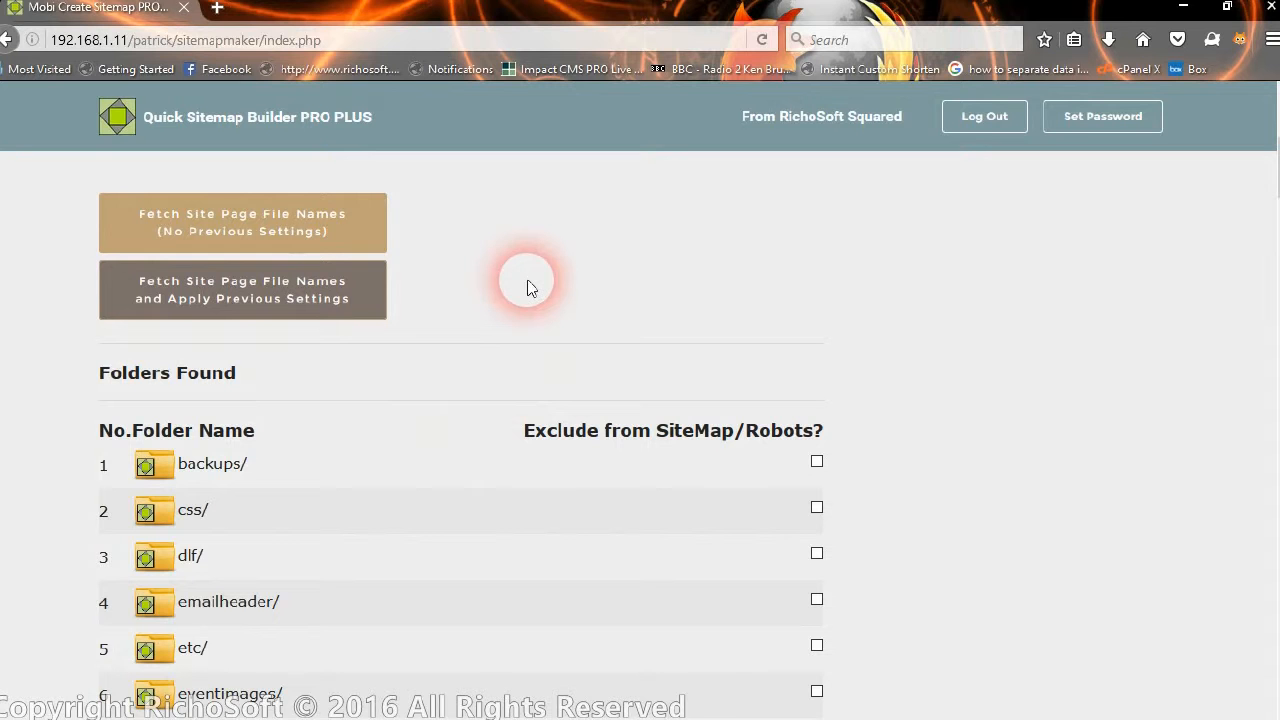
Tick Exclude for the backups/, css/, dlf/ and emailheader/ folders.
{"action": "scroll", "coordinate": [620, 280], "scroll_direction": "down", "scroll_amount": 4}
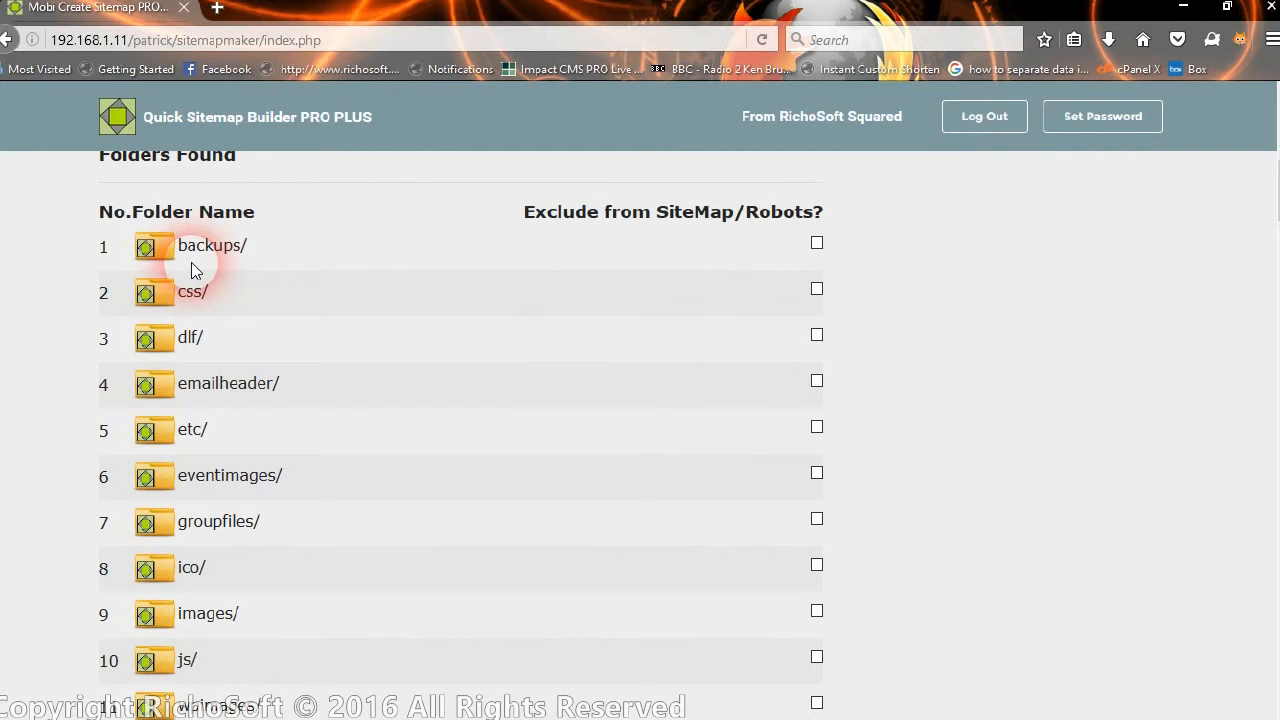
{"action": "left_click", "coordinate": [816, 243]}
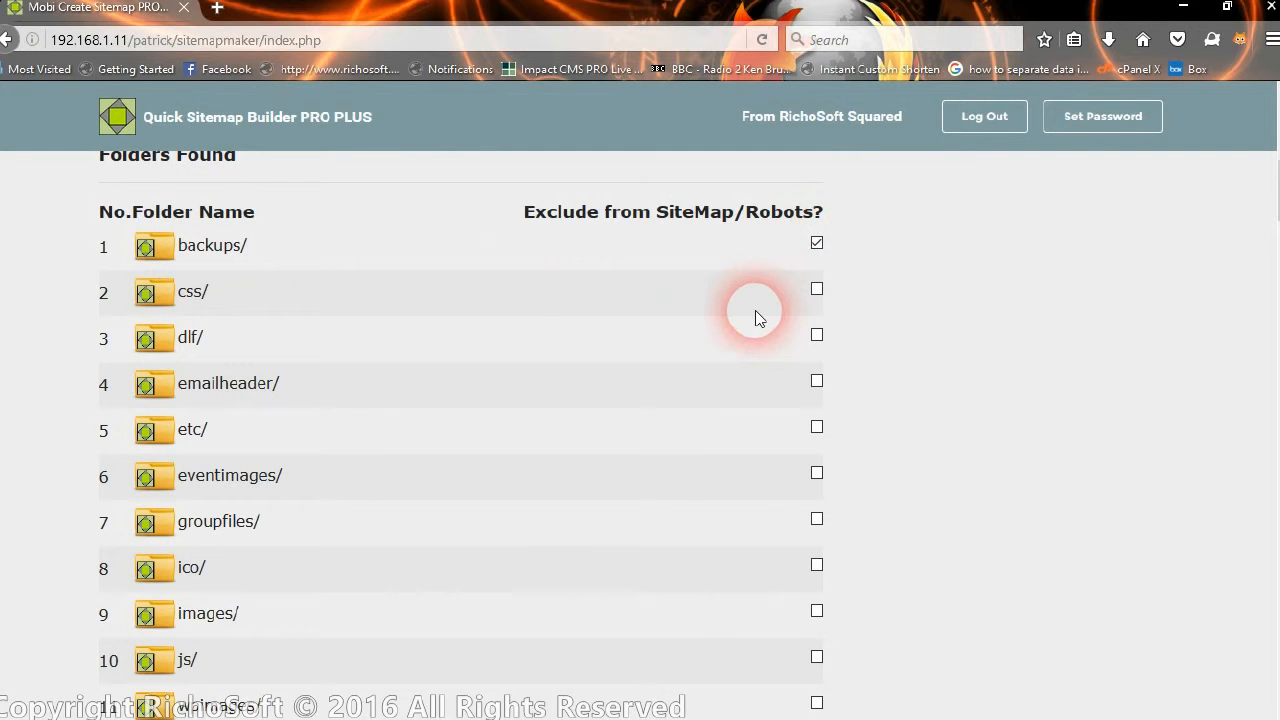
{"action": "scroll", "coordinate": [744, 303], "scroll_direction": "down", "scroll_amount": 12}
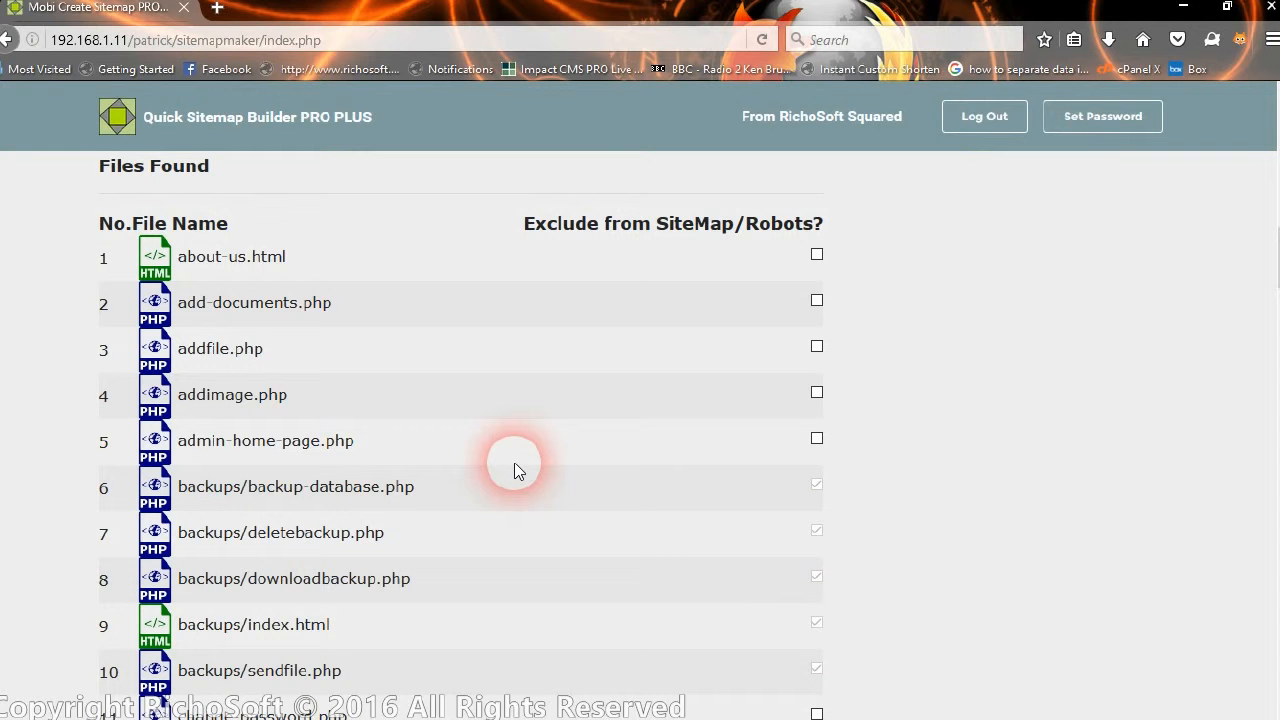
{"action": "scroll", "coordinate": [514, 462], "scroll_direction": "up", "scroll_amount": 8}
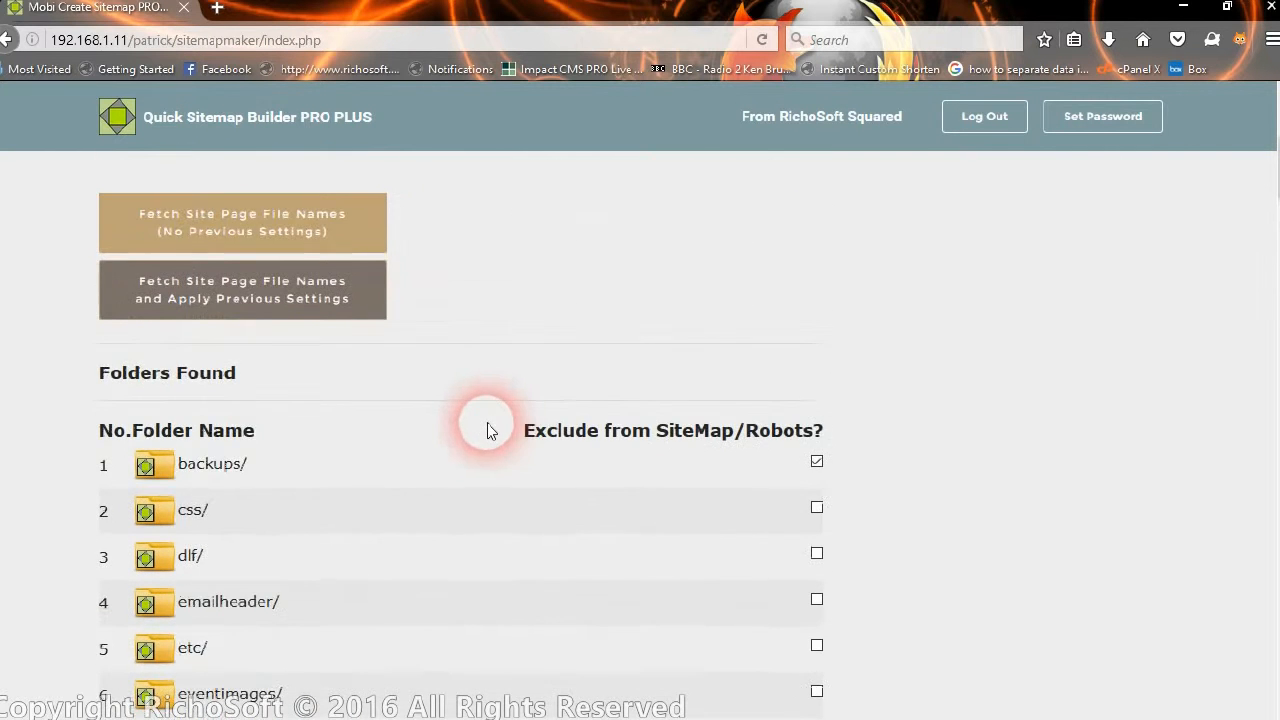
{"action": "scroll", "coordinate": [487, 430], "scroll_direction": "down", "scroll_amount": 2}
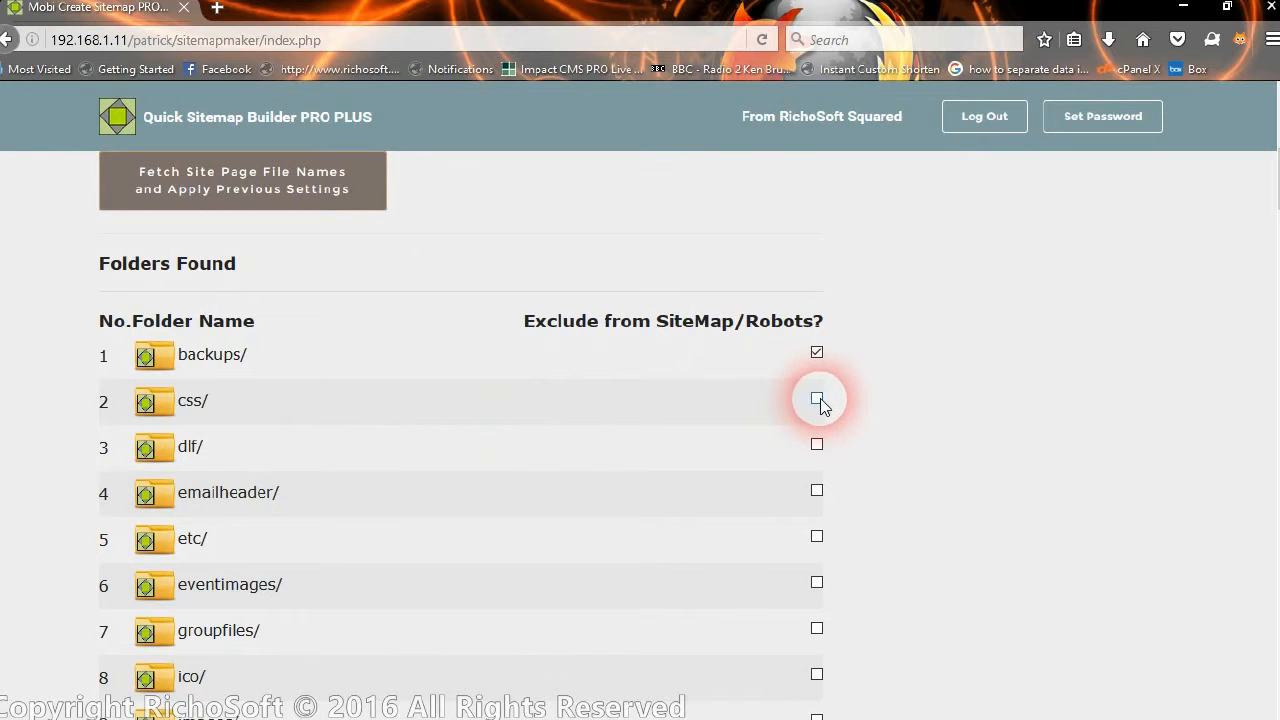
{"action": "left_click", "coordinate": [817, 399]}
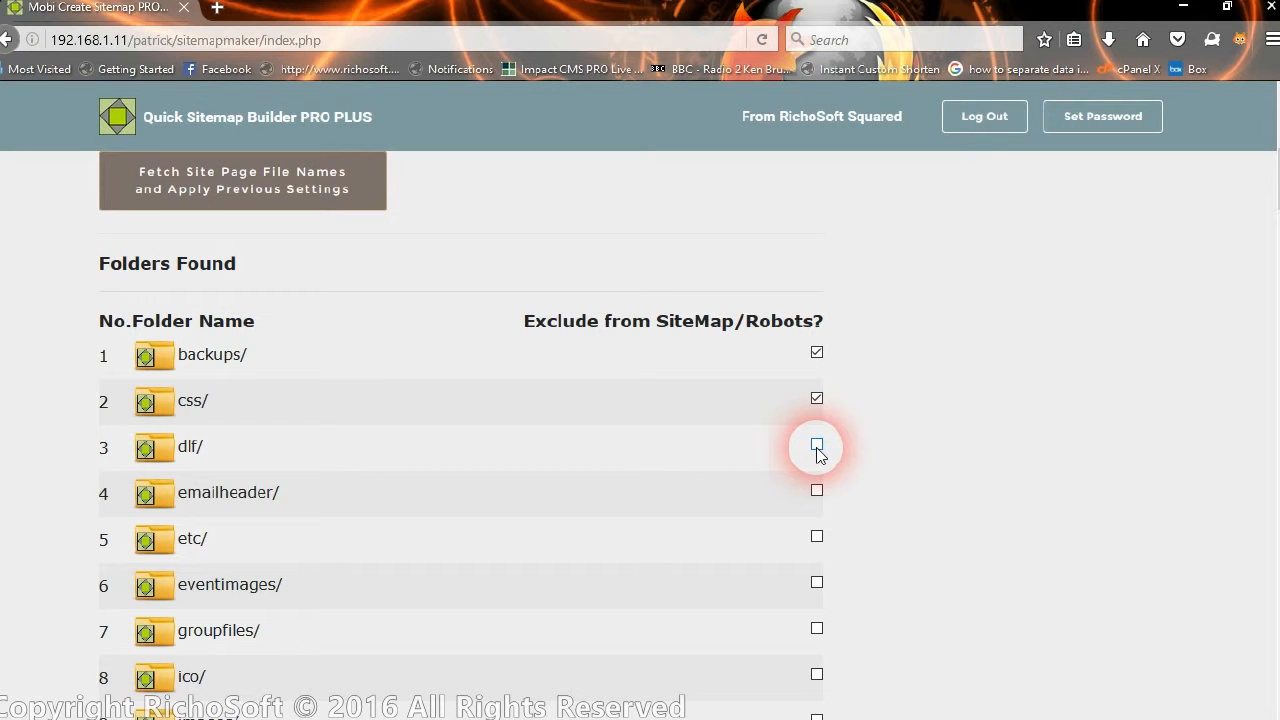
{"action": "left_click", "coordinate": [817, 446]}
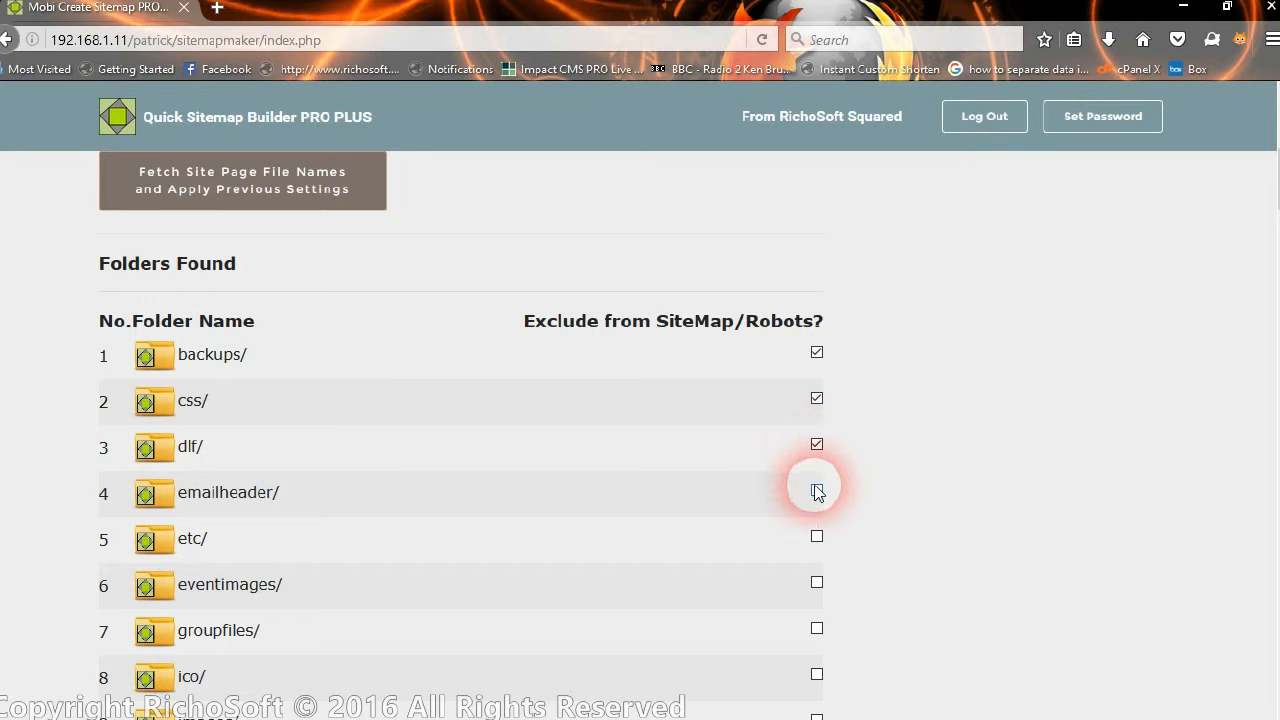
{"action": "left_click", "coordinate": [817, 490]}
Tick Exclude for the etc/, eventimages/, ico/, images/, js/ and wpscripts/ folders.
{"action": "scroll", "coordinate": [825, 485], "scroll_direction": "down", "scroll_amount": 2}
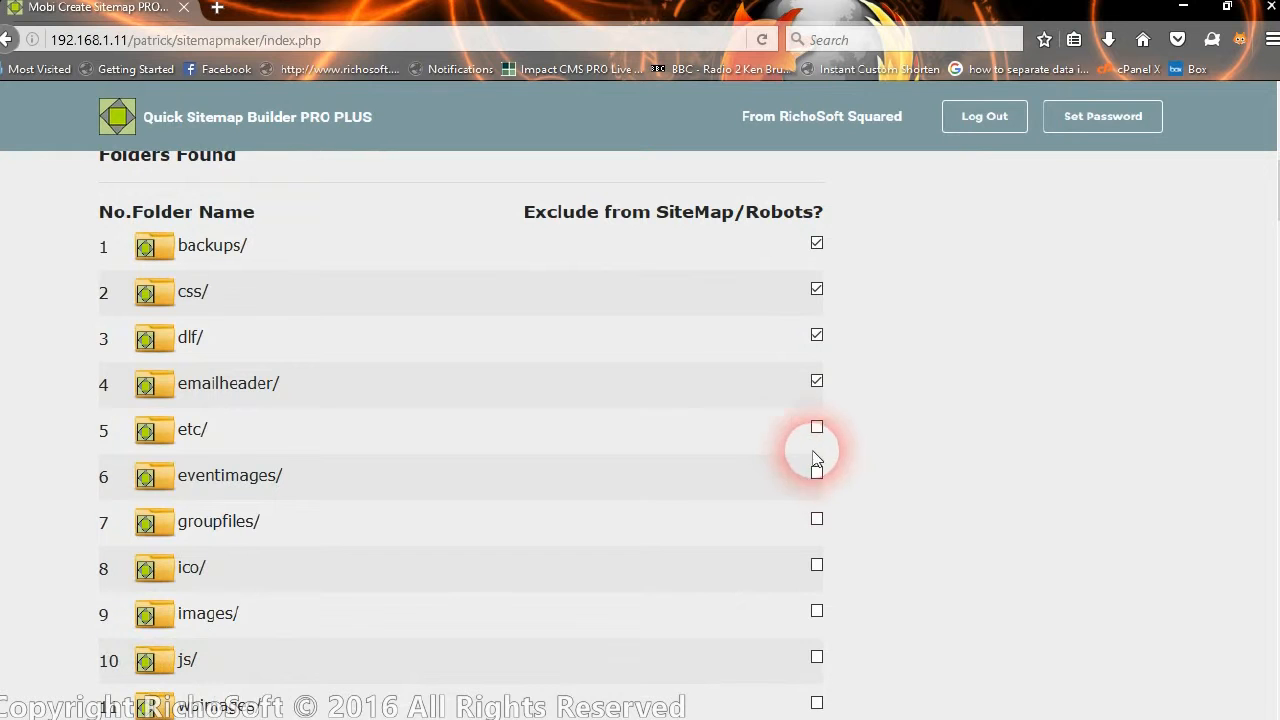
{"action": "left_click", "coordinate": [817, 473]}
{"action": "left_click", "coordinate": [818, 519]}
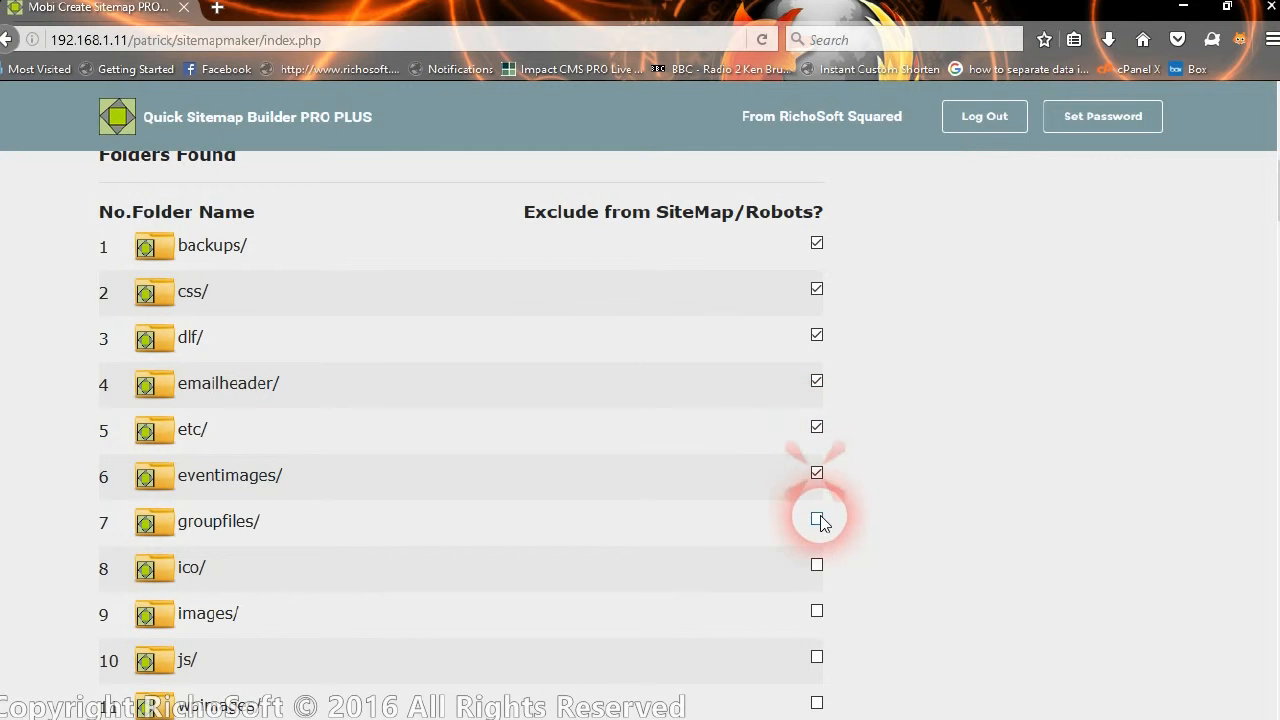
{"action": "scroll", "coordinate": [860, 450], "scroll_direction": "down", "scroll_amount": 4}
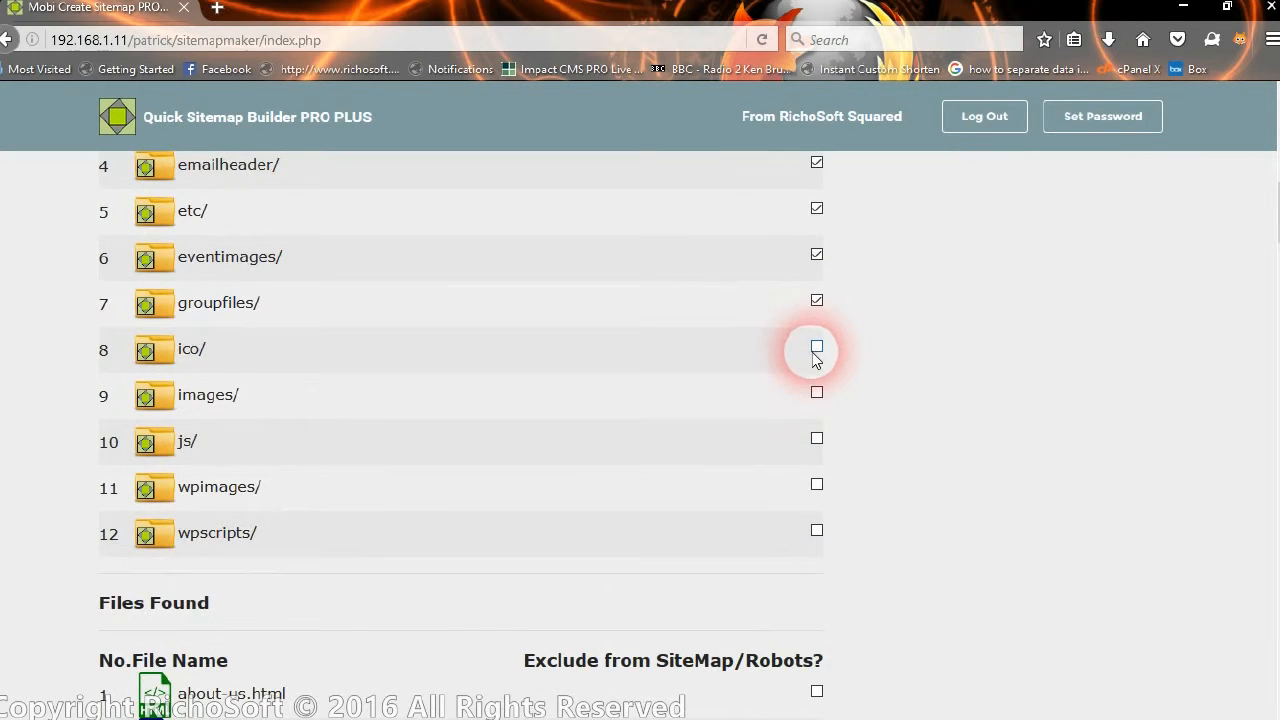
{"action": "left_click", "coordinate": [816, 347]}
{"action": "left_click", "coordinate": [817, 392]}
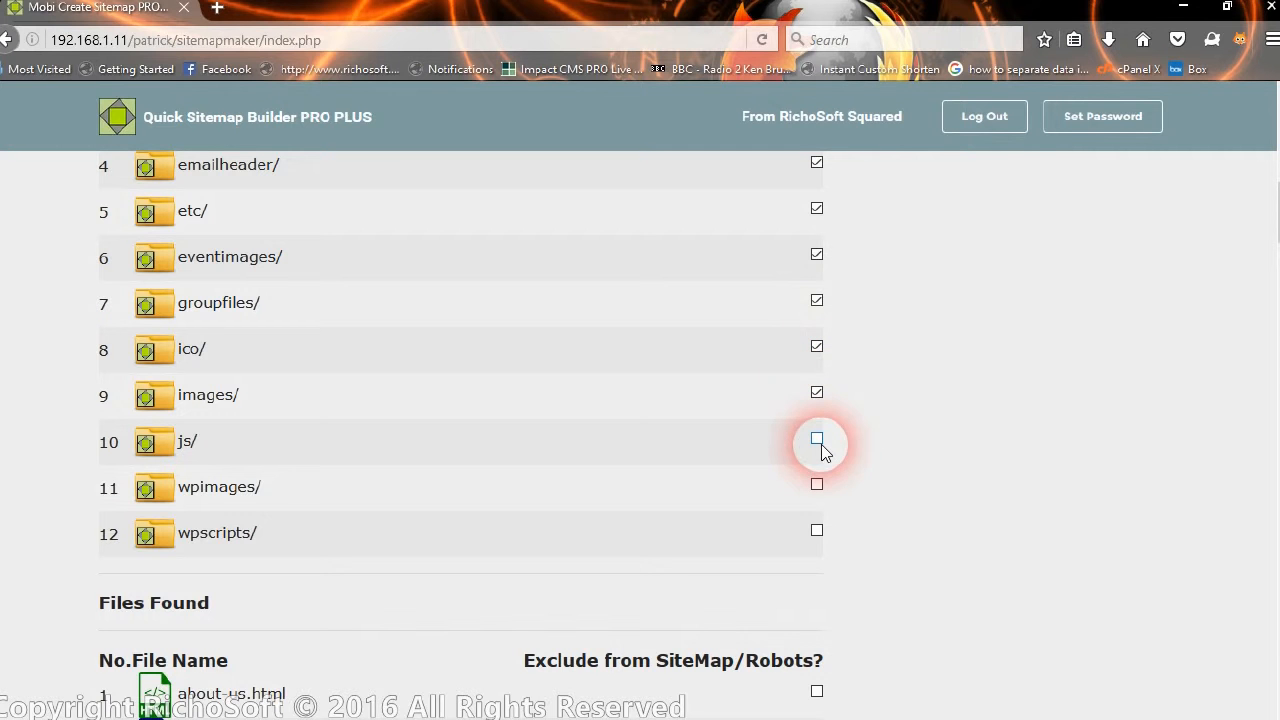
{"action": "left_click", "coordinate": [816, 440]}
{"action": "left_click", "coordinate": [817, 530]}
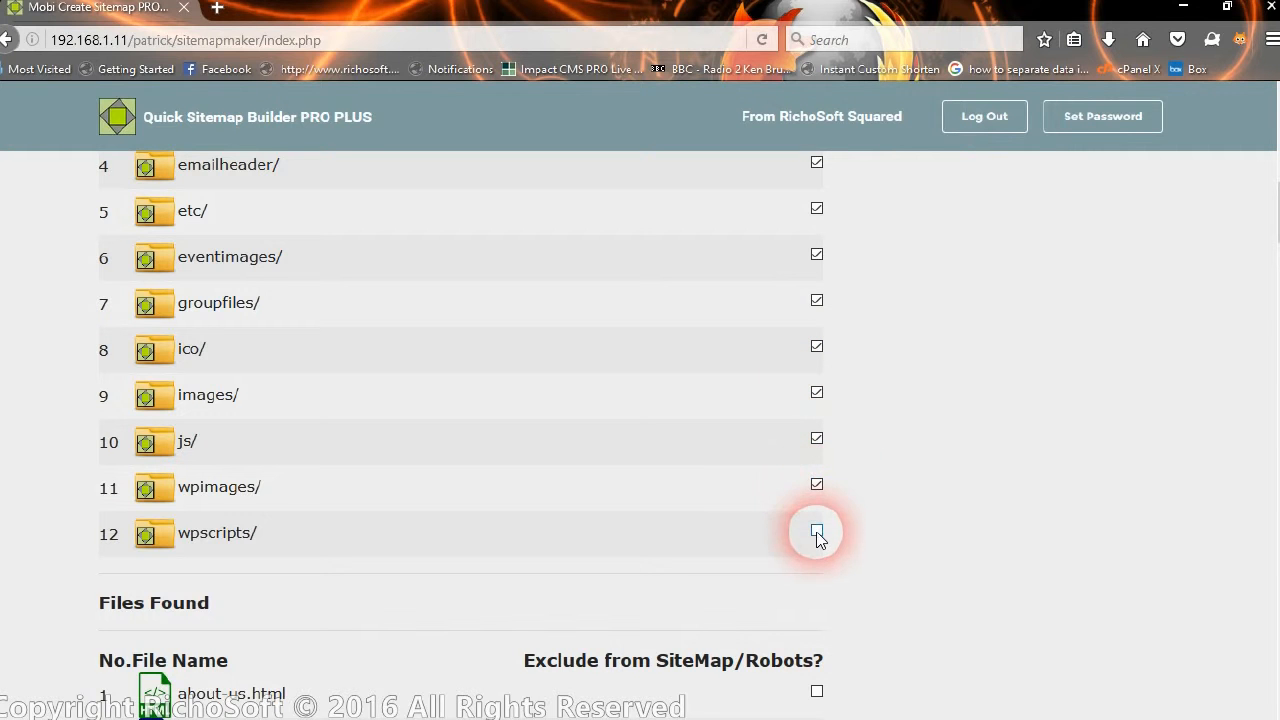
{"action": "scroll", "coordinate": [694, 357], "scroll_direction": "down", "scroll_amount": 6}
{"action": "scroll", "coordinate": [694, 355], "scroll_direction": "down", "scroll_amount": 5}
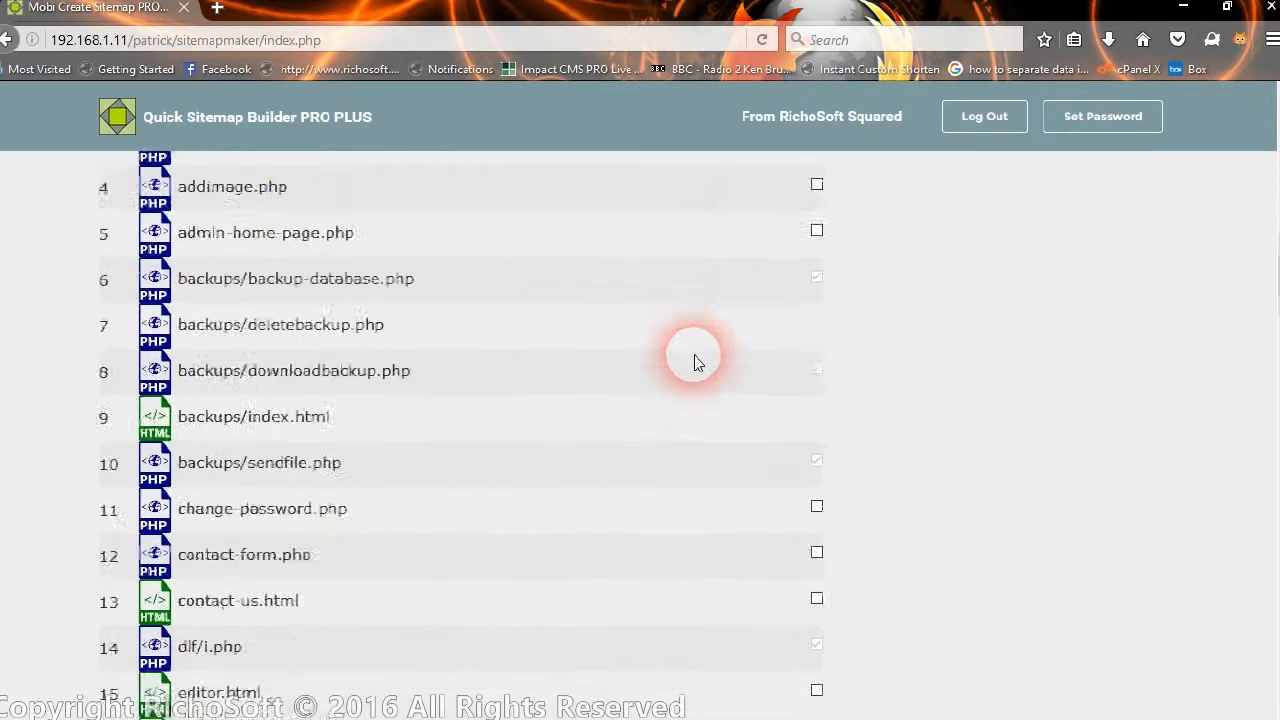
{"action": "scroll", "coordinate": [780, 286], "scroll_direction": "down", "scroll_amount": 2}
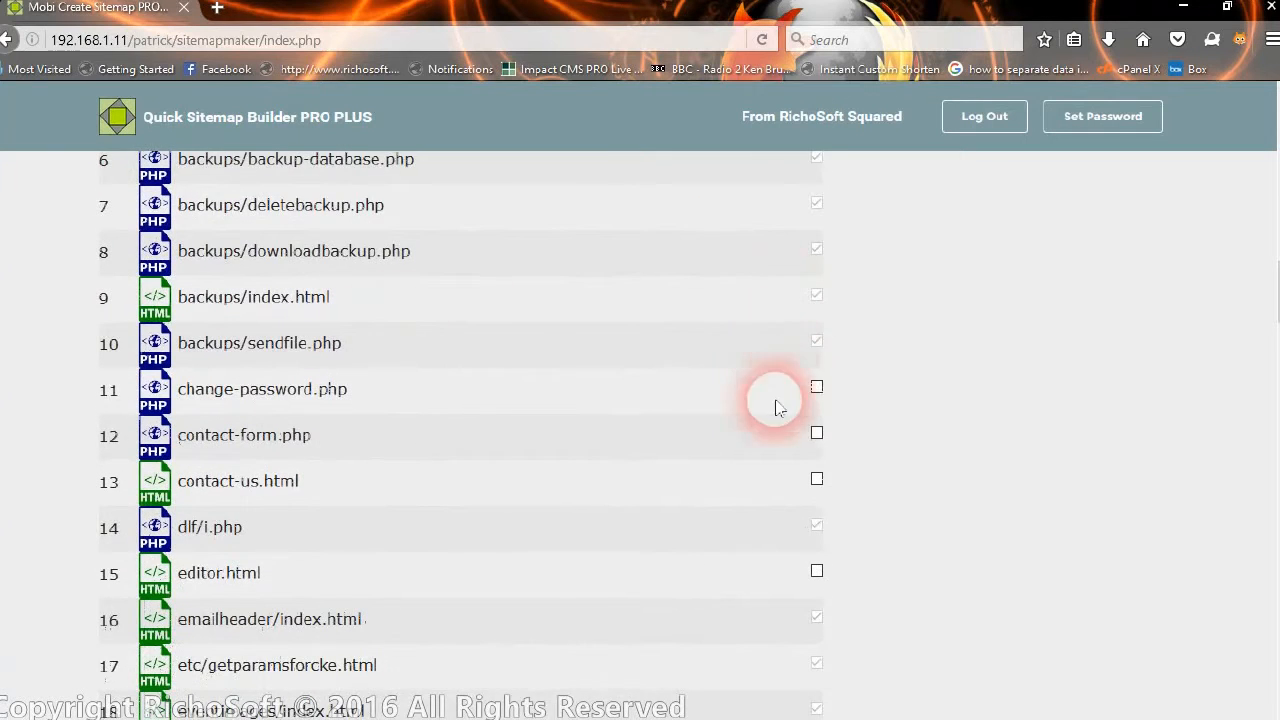
{"action": "scroll", "coordinate": [780, 420], "scroll_direction": "down", "scroll_amount": 3}
{"action": "scroll", "coordinate": [838, 545], "scroll_direction": "down", "scroll_amount": 8}
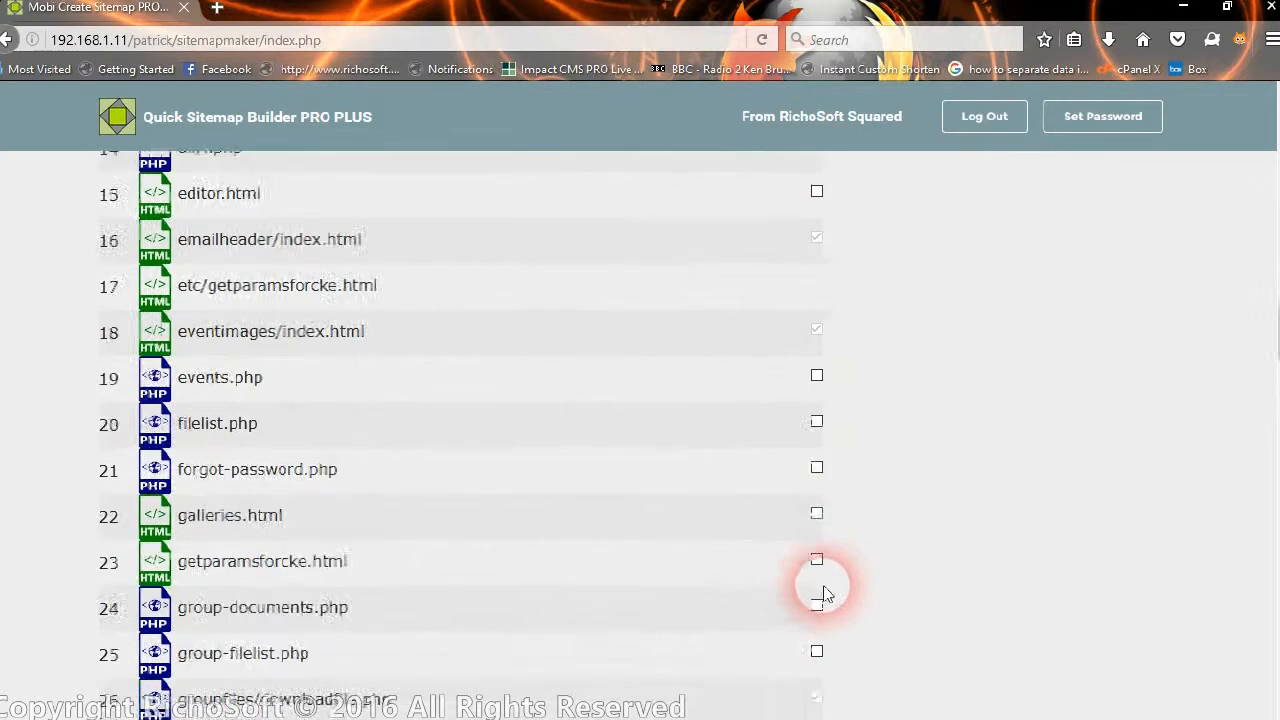
{"action": "scroll", "coordinate": [822, 598], "scroll_direction": "down", "scroll_amount": 11}
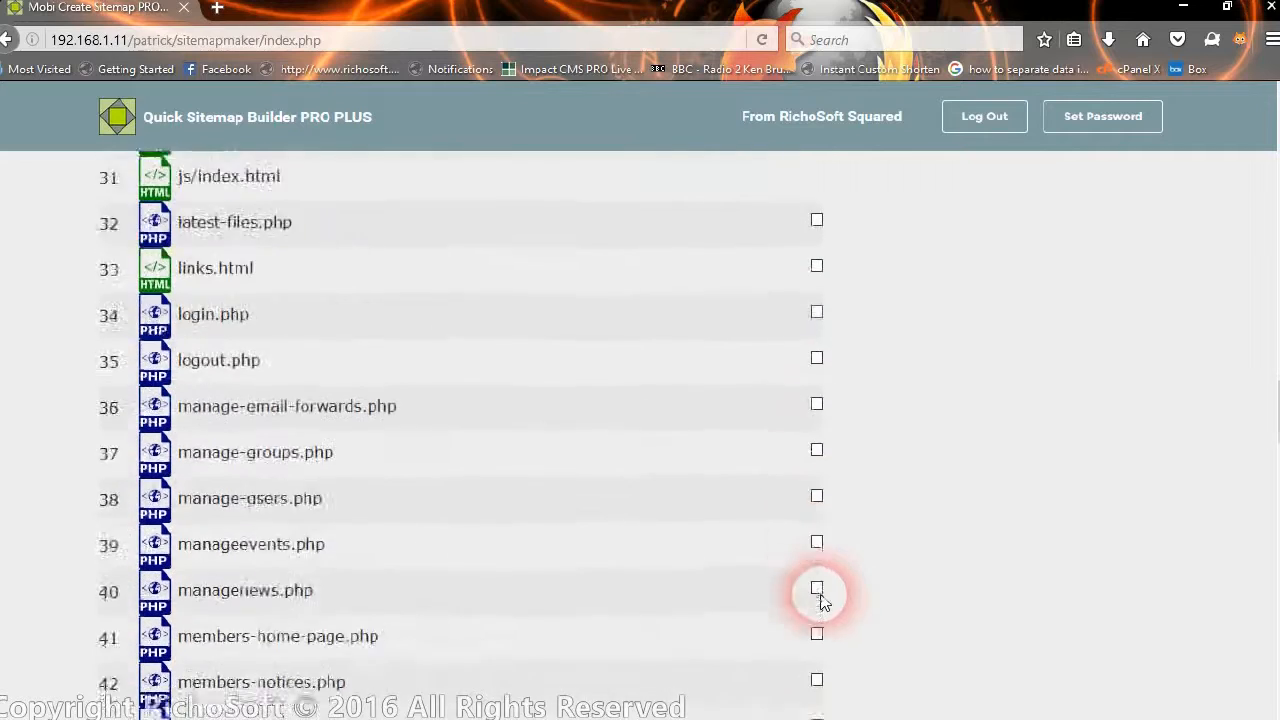
{"action": "scroll", "coordinate": [818, 570], "scroll_direction": "up", "scroll_amount": 5}
{"action": "scroll", "coordinate": [812, 500], "scroll_direction": "up", "scroll_amount": 6}
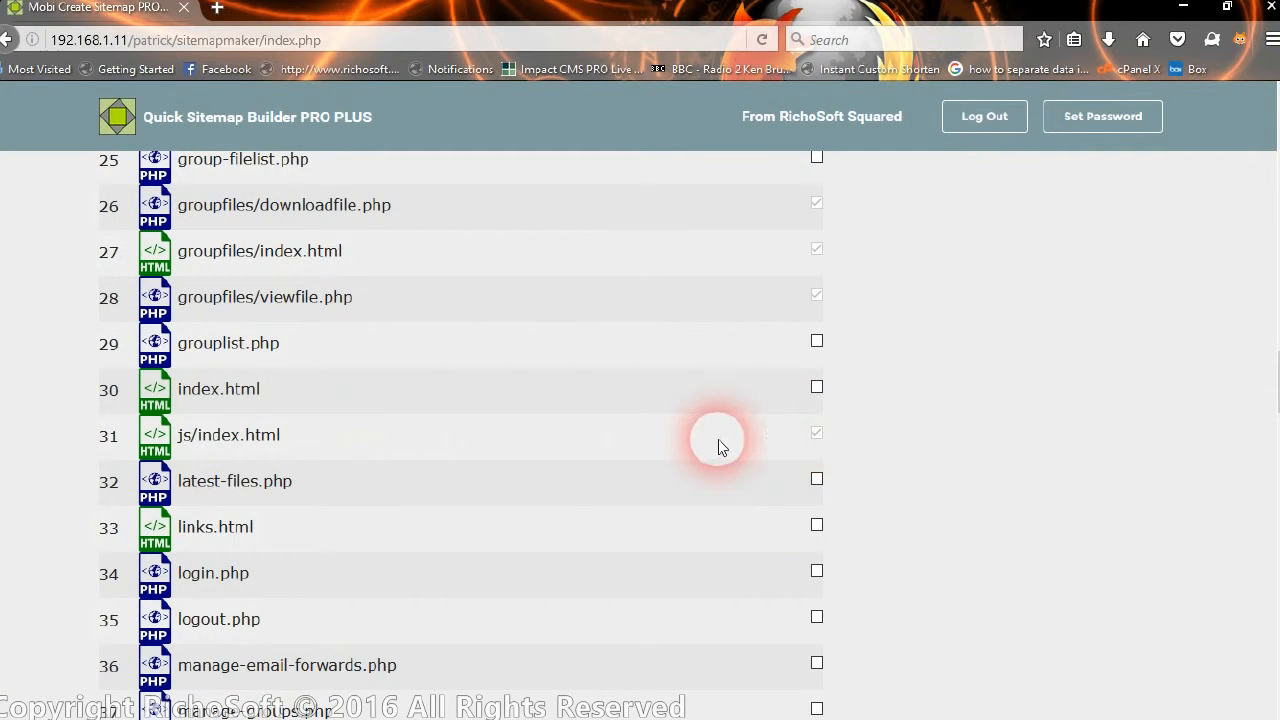
{"action": "scroll", "coordinate": [561, 268], "scroll_direction": "up", "scroll_amount": 6}
{"action": "scroll", "coordinate": [494, 451], "scroll_direction": "up", "scroll_amount": 4}
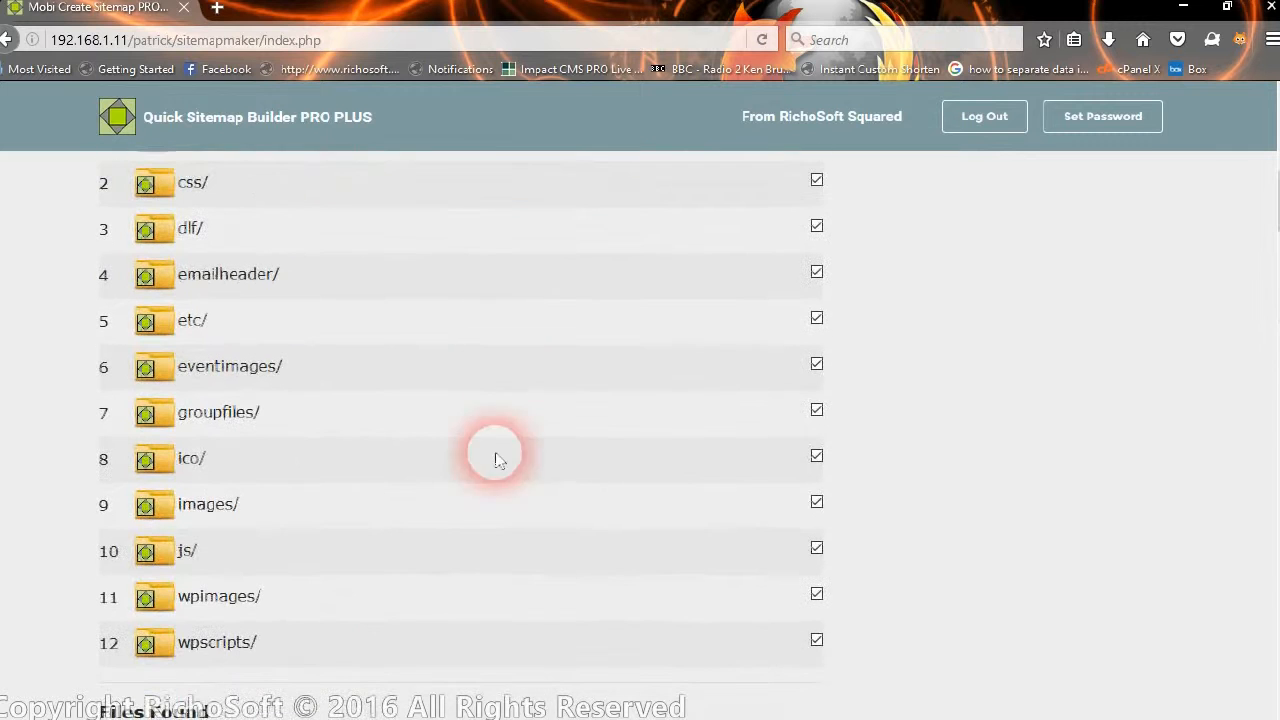
{"action": "scroll", "coordinate": [437, 466], "scroll_direction": "up", "scroll_amount": 1}
{"action": "scroll", "coordinate": [423, 406], "scroll_direction": "up", "scroll_amount": 1}
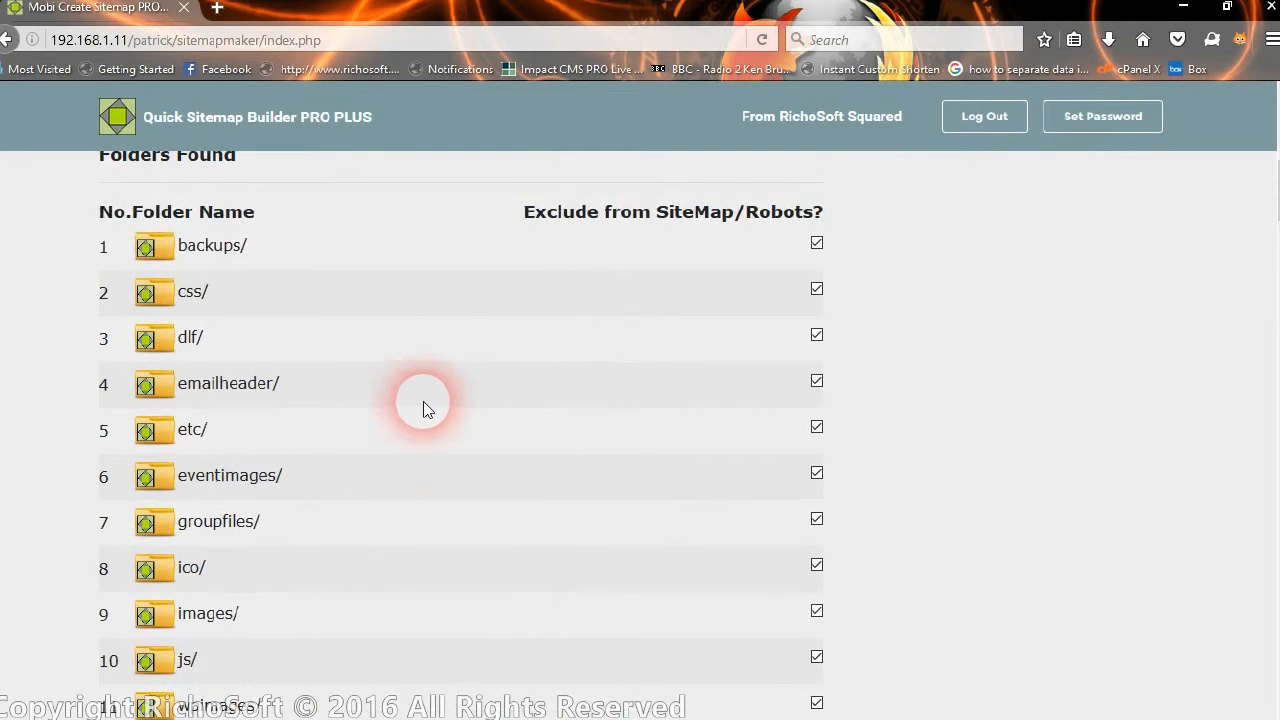
{"action": "scroll", "coordinate": [810, 565], "scroll_direction": "down", "scroll_amount": 6}
{"action": "scroll", "coordinate": [812, 560], "scroll_direction": "down", "scroll_amount": 3}
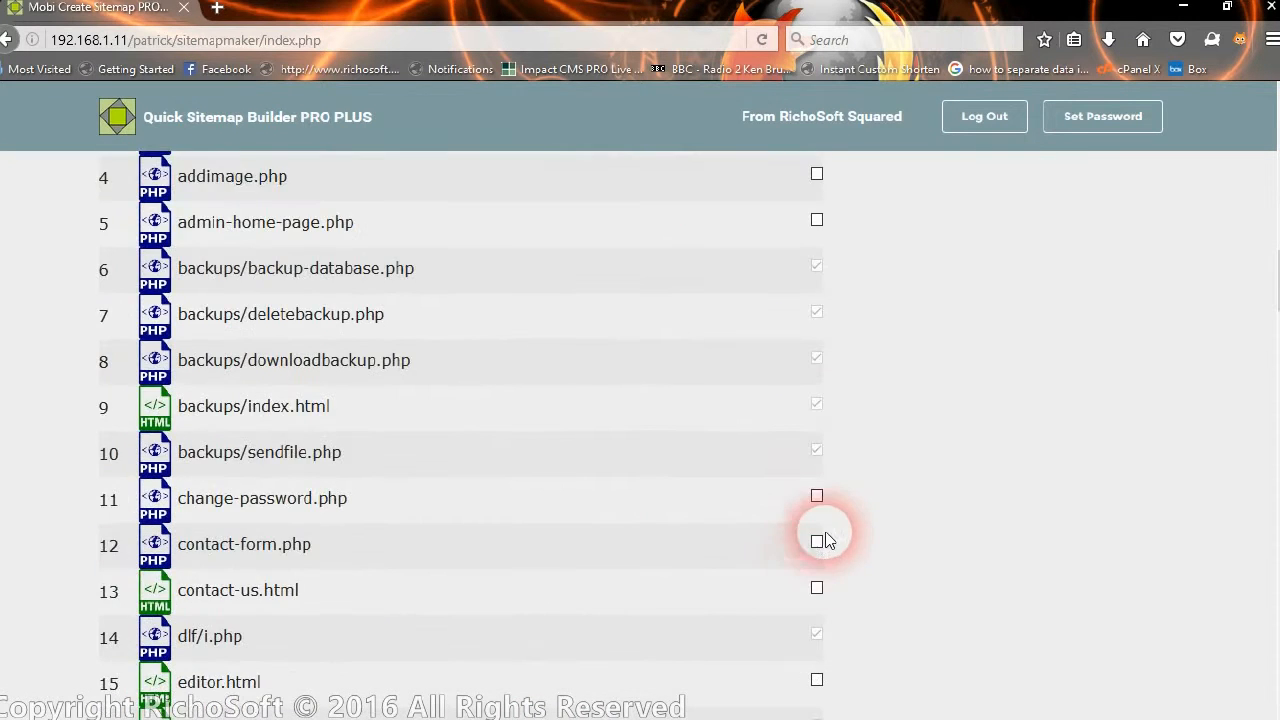
{"action": "scroll", "coordinate": [797, 314], "scroll_direction": "up", "scroll_amount": 11}
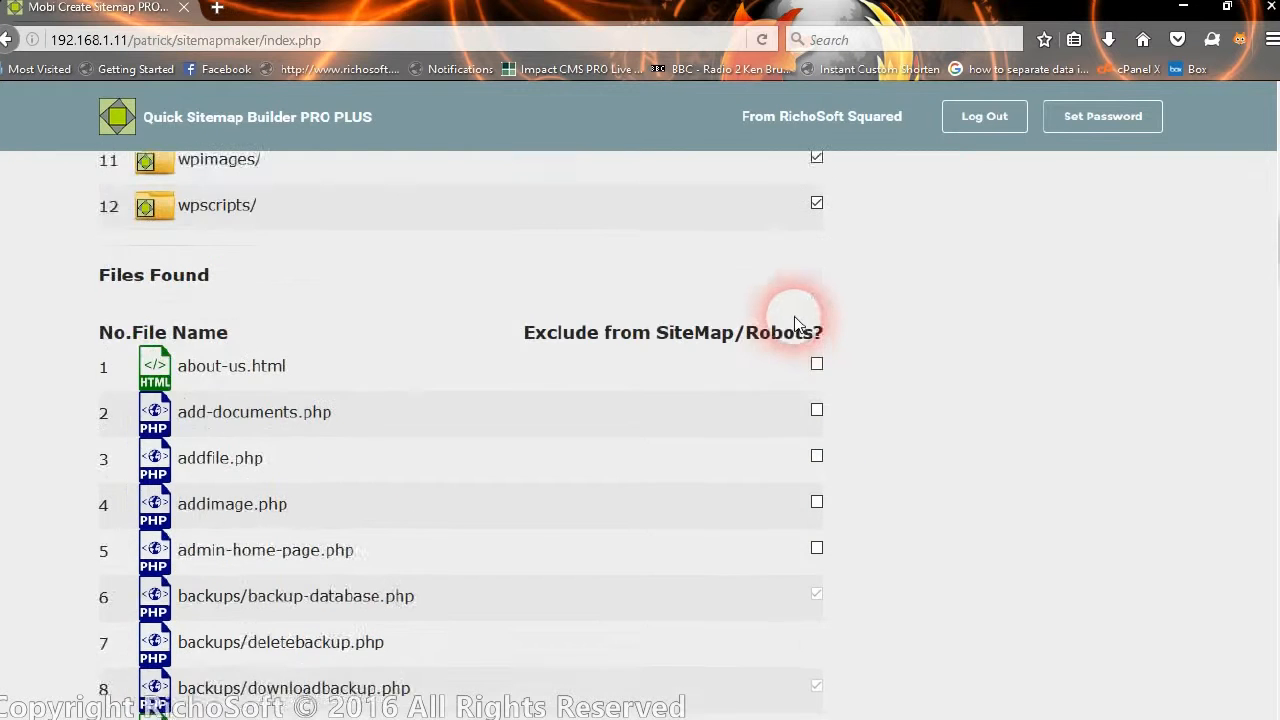
{"action": "scroll", "coordinate": [797, 322], "scroll_direction": "up", "scroll_amount": 1}
Un-exclude the backups/ folder, excluding backup-database.php, deletebackup.php and downloadbackup.php instead.
{"action": "left_click", "coordinate": [817, 461]}
{"action": "scroll", "coordinate": [909, 445], "scroll_direction": "down", "scroll_amount": 8}
{"action": "scroll", "coordinate": [909, 448], "scroll_direction": "down", "scroll_amount": 4}
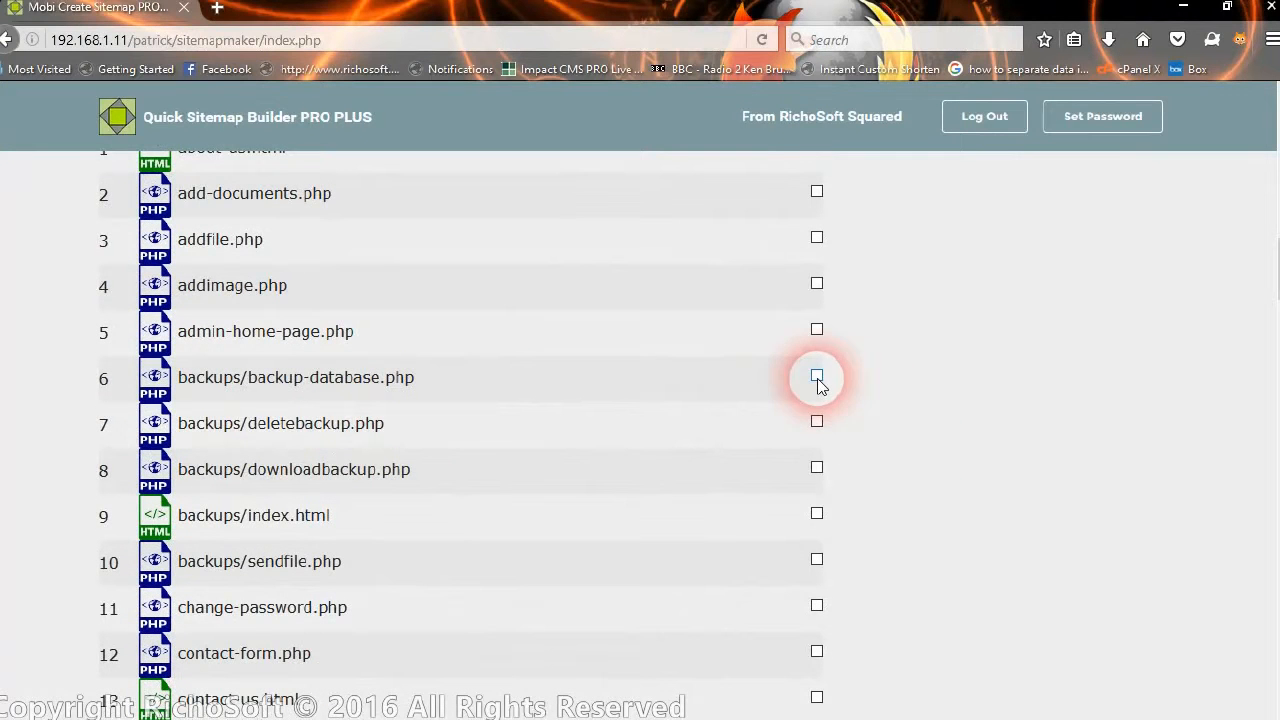
{"action": "left_click", "coordinate": [817, 377]}
{"action": "left_click", "coordinate": [817, 423]}
{"action": "left_click", "coordinate": [816, 468]}
Exclude forgot-password.php and process-configuration.php from the sitemap and robots.
{"action": "scroll", "coordinate": [814, 460], "scroll_direction": "up", "scroll_amount": 10}
{"action": "scroll", "coordinate": [810, 456], "scroll_direction": "down", "scroll_amount": 3}
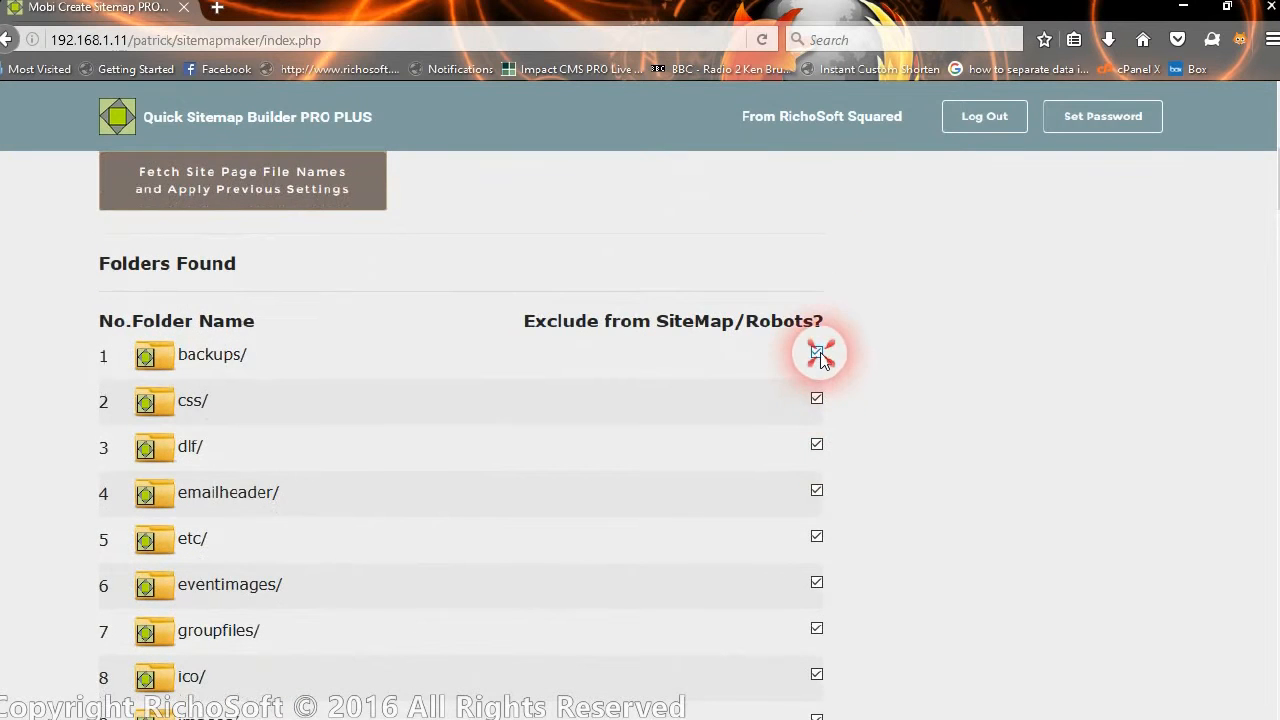
{"action": "scroll", "coordinate": [871, 430], "scroll_direction": "down", "scroll_amount": 10}
{"action": "scroll", "coordinate": [871, 436], "scroll_direction": "down", "scroll_amount": 3}
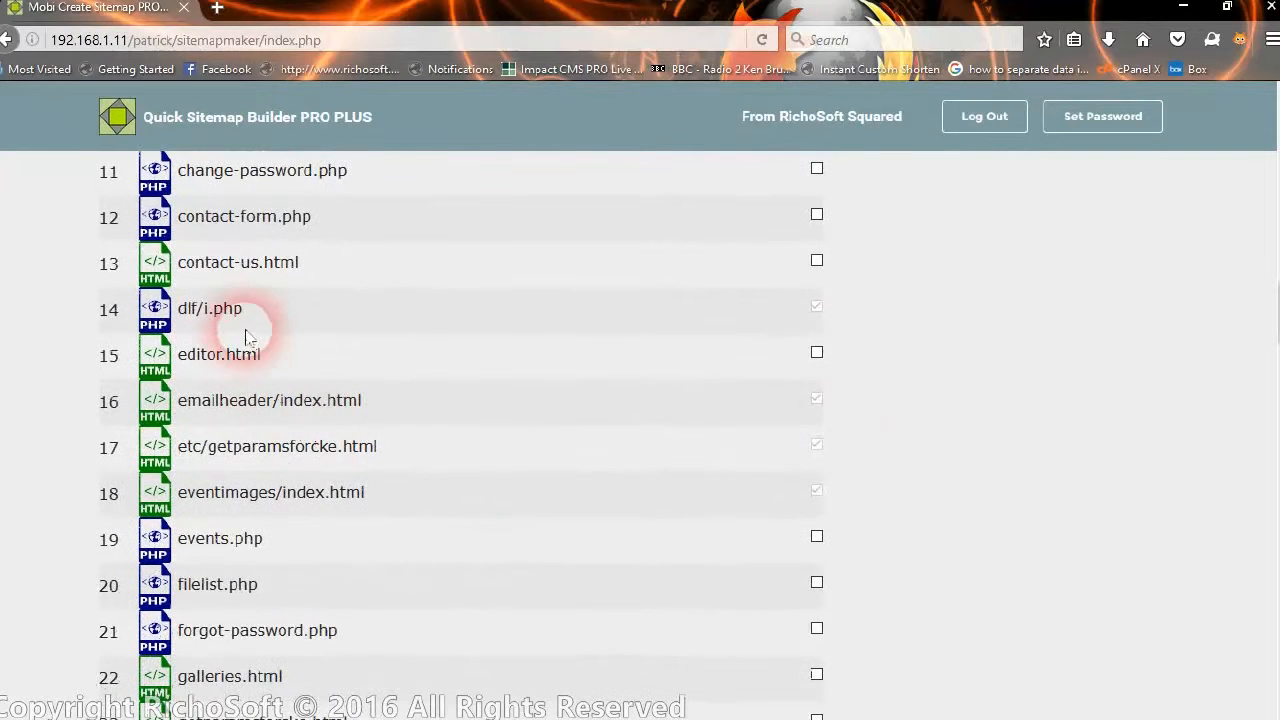
{"action": "scroll", "coordinate": [837, 371], "scroll_direction": "down", "scroll_amount": 2}
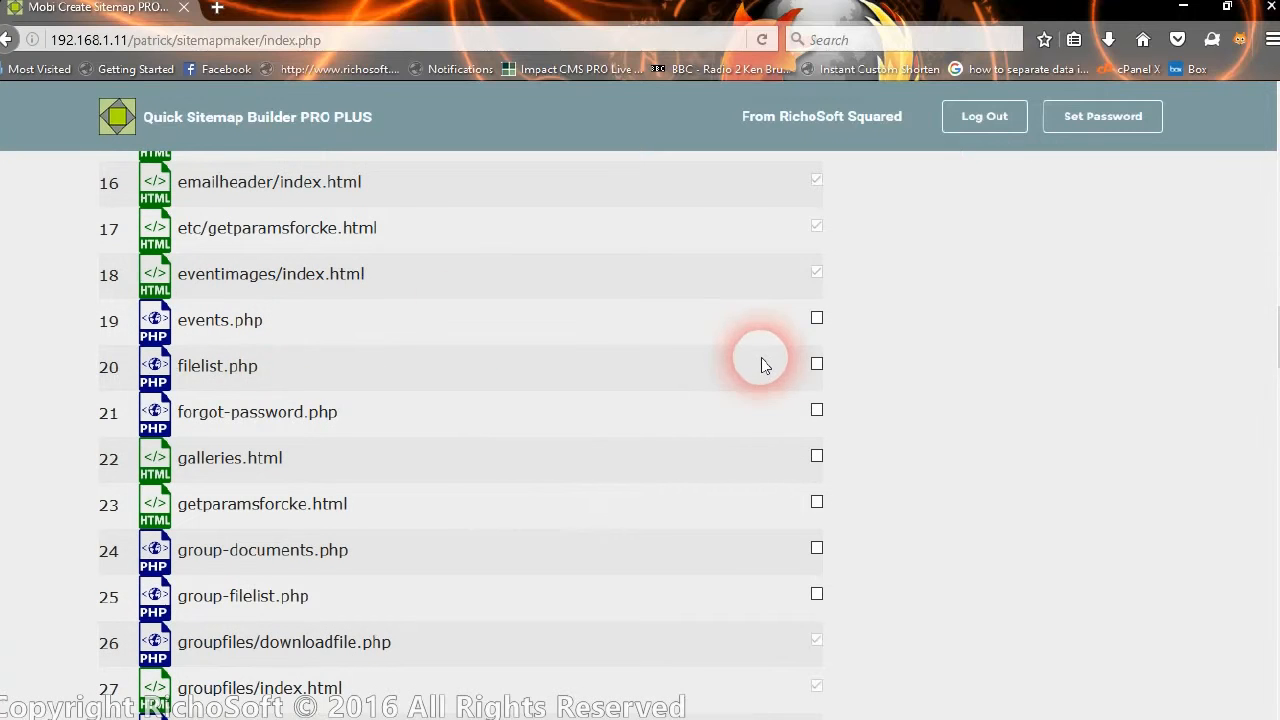
{"action": "scroll", "coordinate": [757, 400], "scroll_direction": "down", "scroll_amount": 1}
{"action": "left_click", "coordinate": [815, 300]}
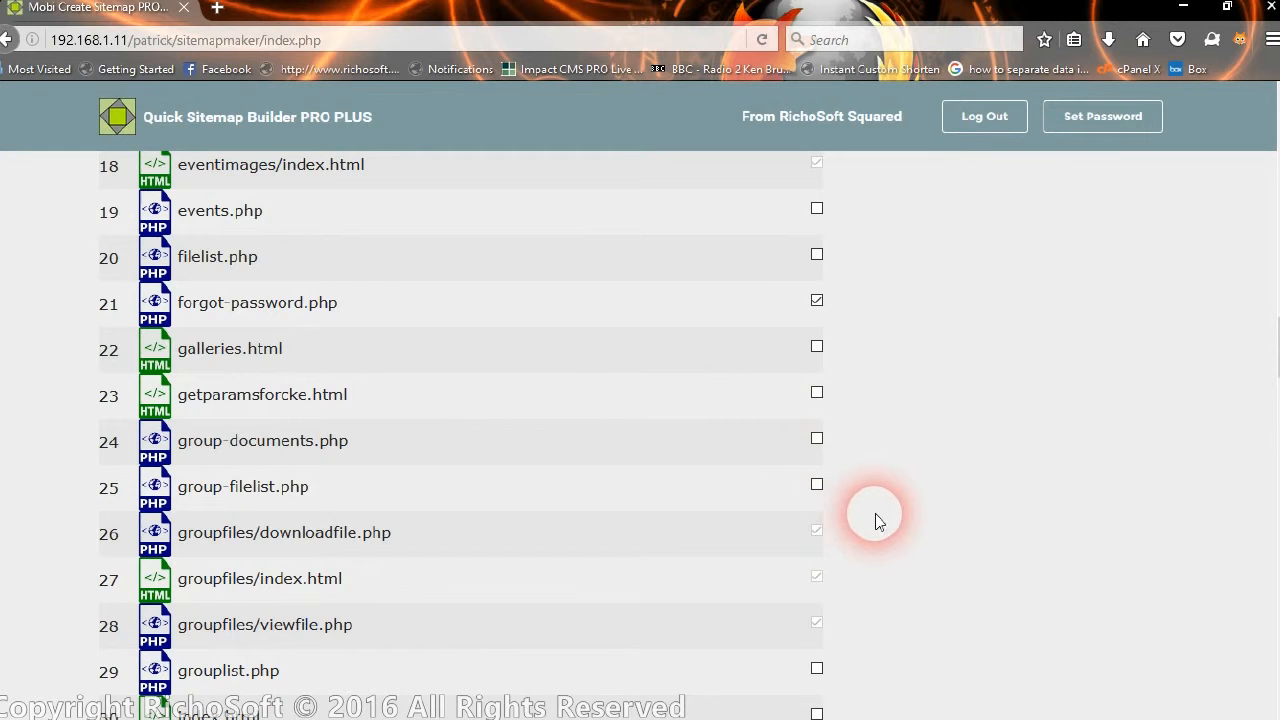
{"action": "scroll", "coordinate": [880, 540], "scroll_direction": "down", "scroll_amount": 4}
{"action": "scroll", "coordinate": [922, 527], "scroll_direction": "down", "scroll_amount": 9}
{"action": "scroll", "coordinate": [922, 527], "scroll_direction": "down", "scroll_amount": 7}
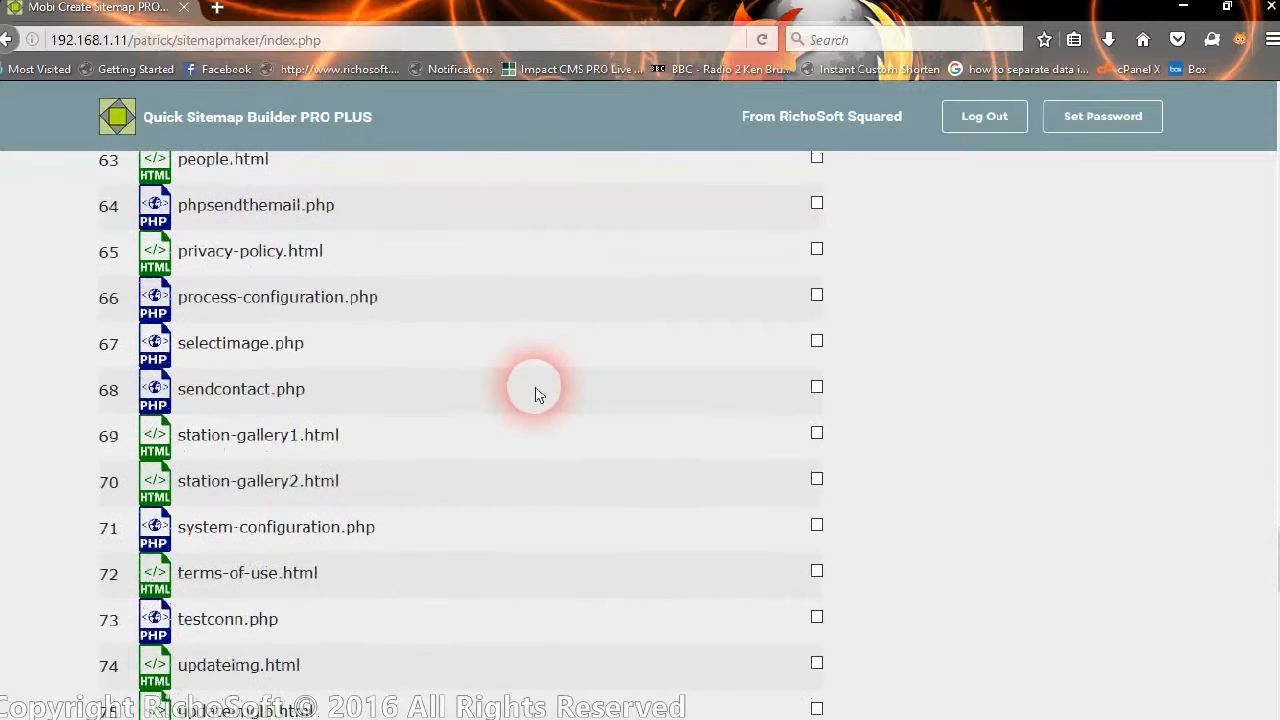
{"action": "left_click", "coordinate": [818, 300]}
Exclude getparamsforcke.html from the sitemap and robots.
{"action": "scroll", "coordinate": [977, 394], "scroll_direction": "down", "scroll_amount": 2}
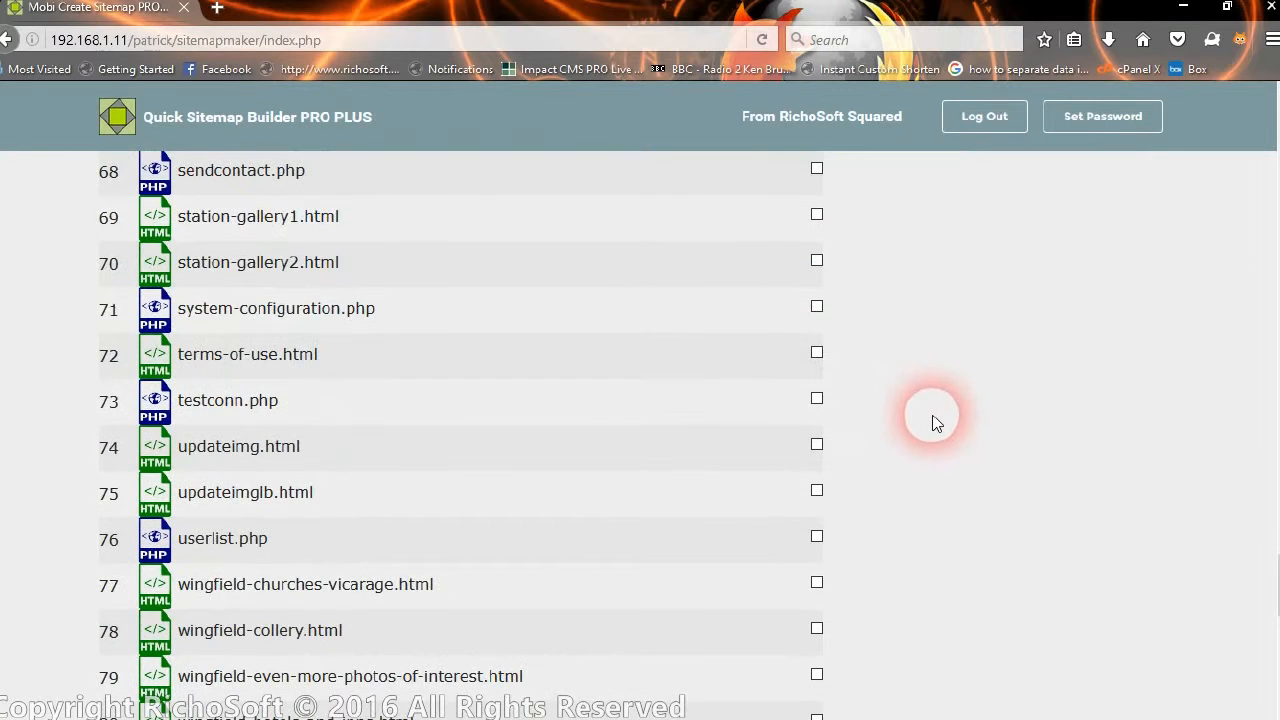
{"action": "scroll", "coordinate": [928, 440], "scroll_direction": "down", "scroll_amount": 5}
{"action": "scroll", "coordinate": [923, 443], "scroll_direction": "down", "scroll_amount": 4}
{"action": "scroll", "coordinate": [880, 360], "scroll_direction": "up", "scroll_amount": 14}
{"action": "scroll", "coordinate": [869, 343], "scroll_direction": "up", "scroll_amount": 14}
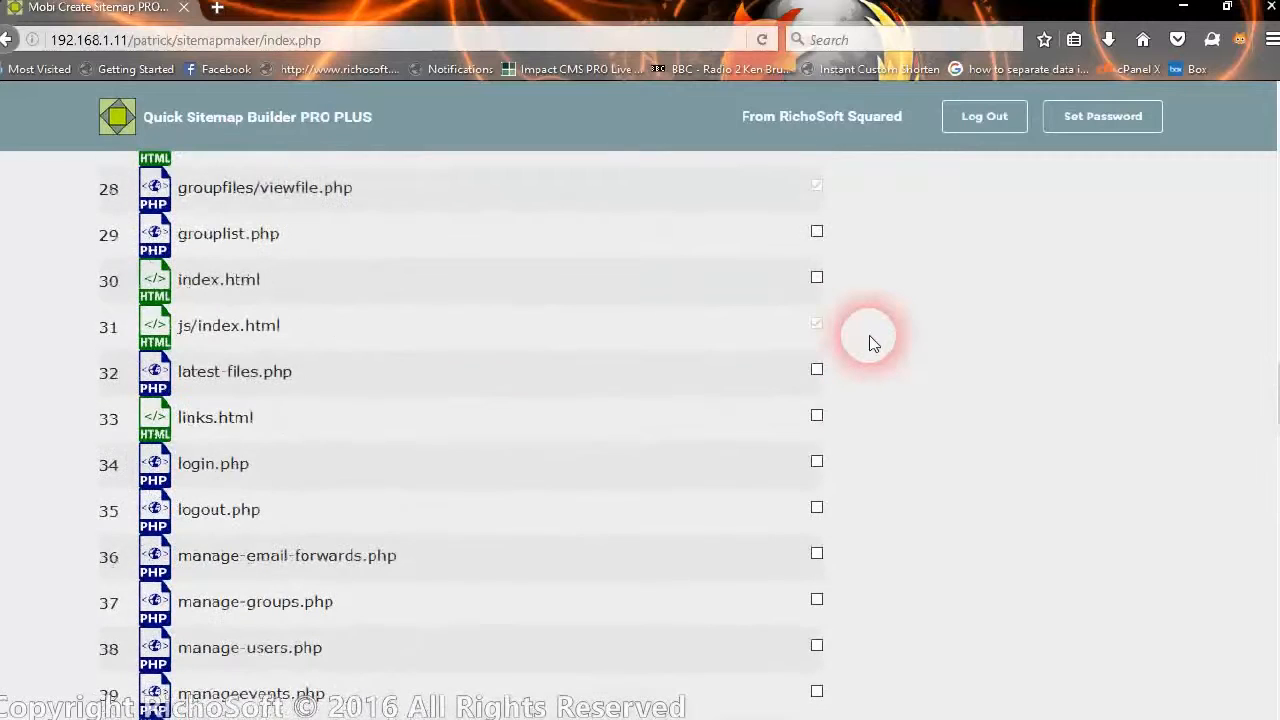
{"action": "scroll", "coordinate": [870, 342], "scroll_direction": "up", "scroll_amount": 5}
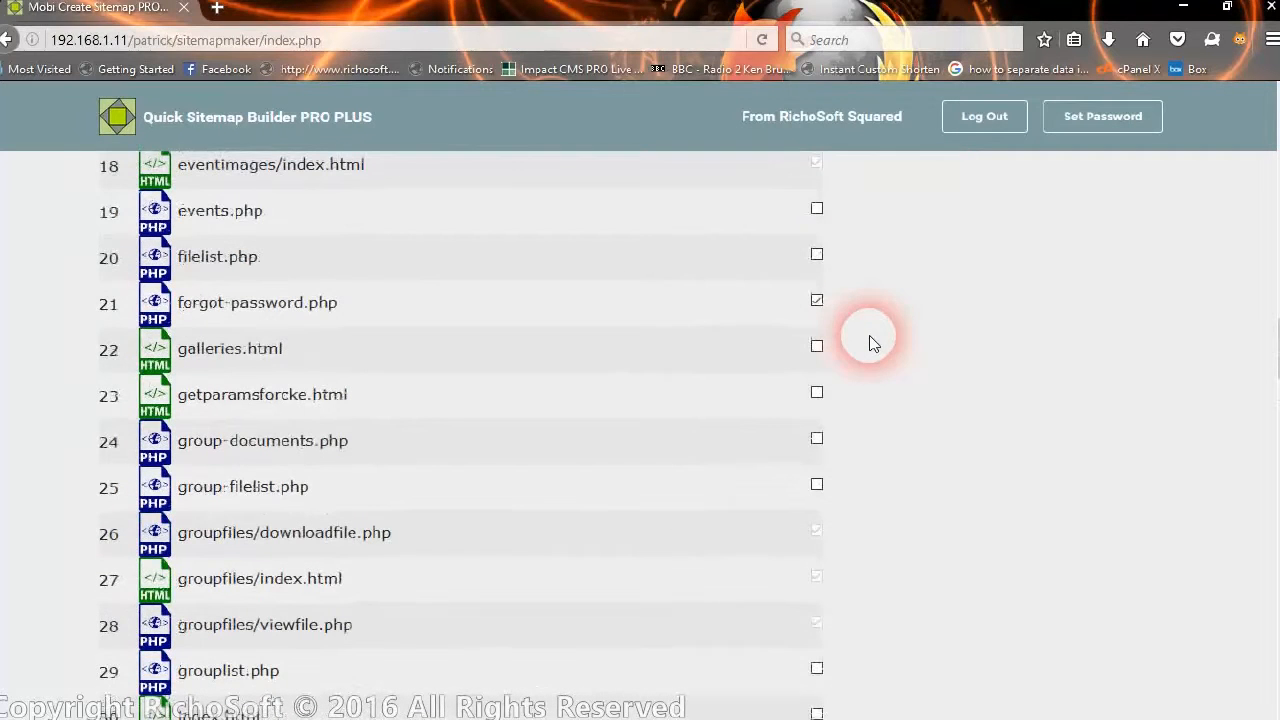
{"action": "left_click", "coordinate": [818, 393]}
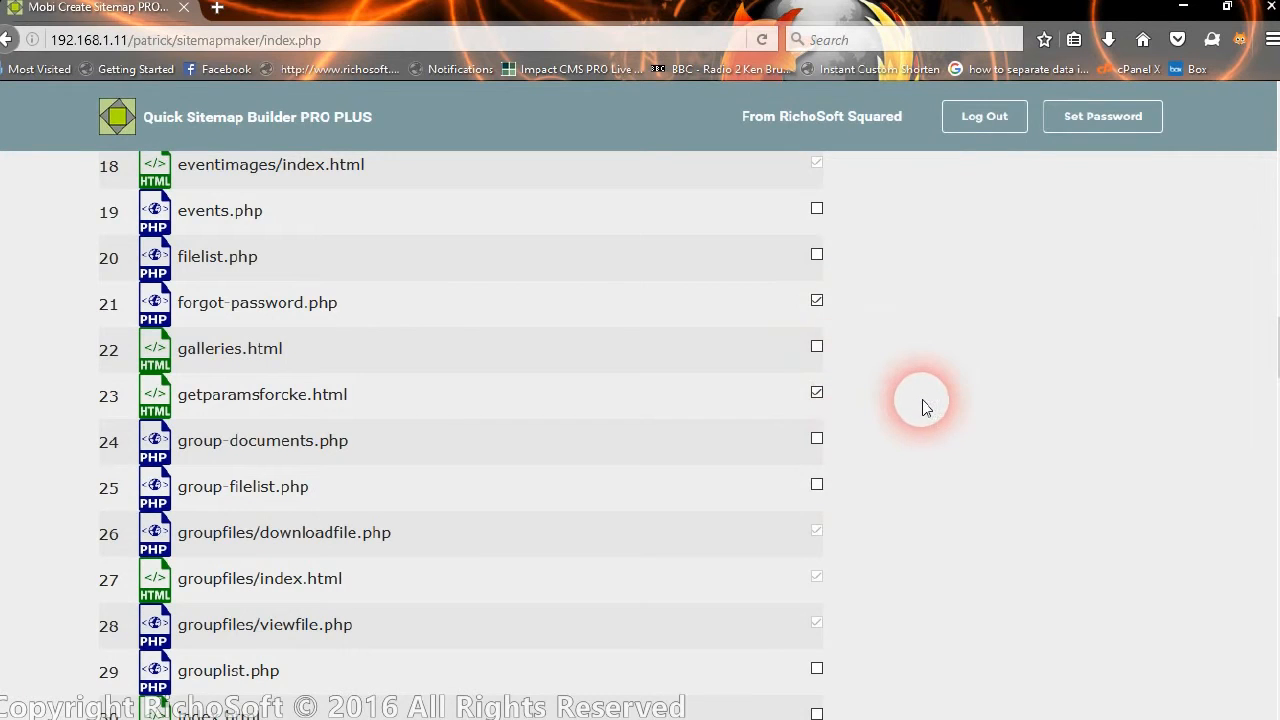
{"action": "scroll", "coordinate": [940, 306], "scroll_direction": "up", "scroll_amount": 8}
{"action": "scroll", "coordinate": [935, 306], "scroll_direction": "up", "scroll_amount": 3}
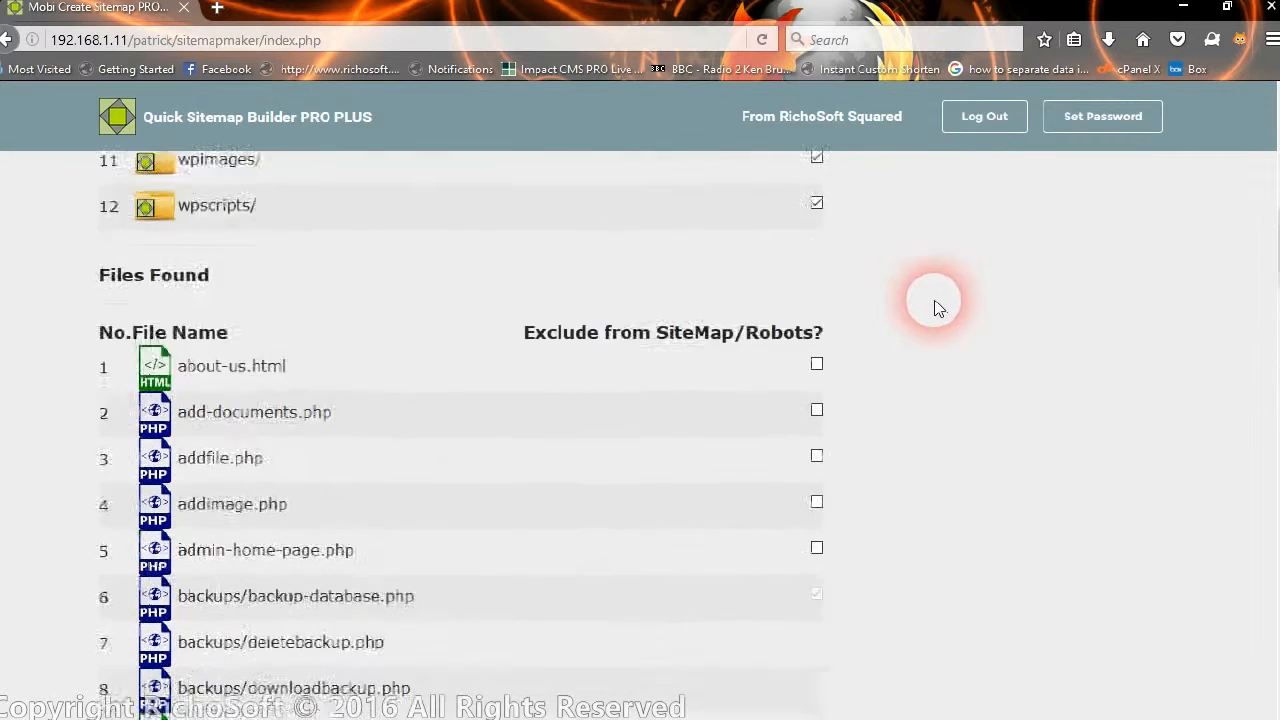
{"action": "scroll", "coordinate": [457, 343], "scroll_direction": "down", "scroll_amount": 13}
{"action": "scroll", "coordinate": [449, 352], "scroll_direction": "down", "scroll_amount": 20}
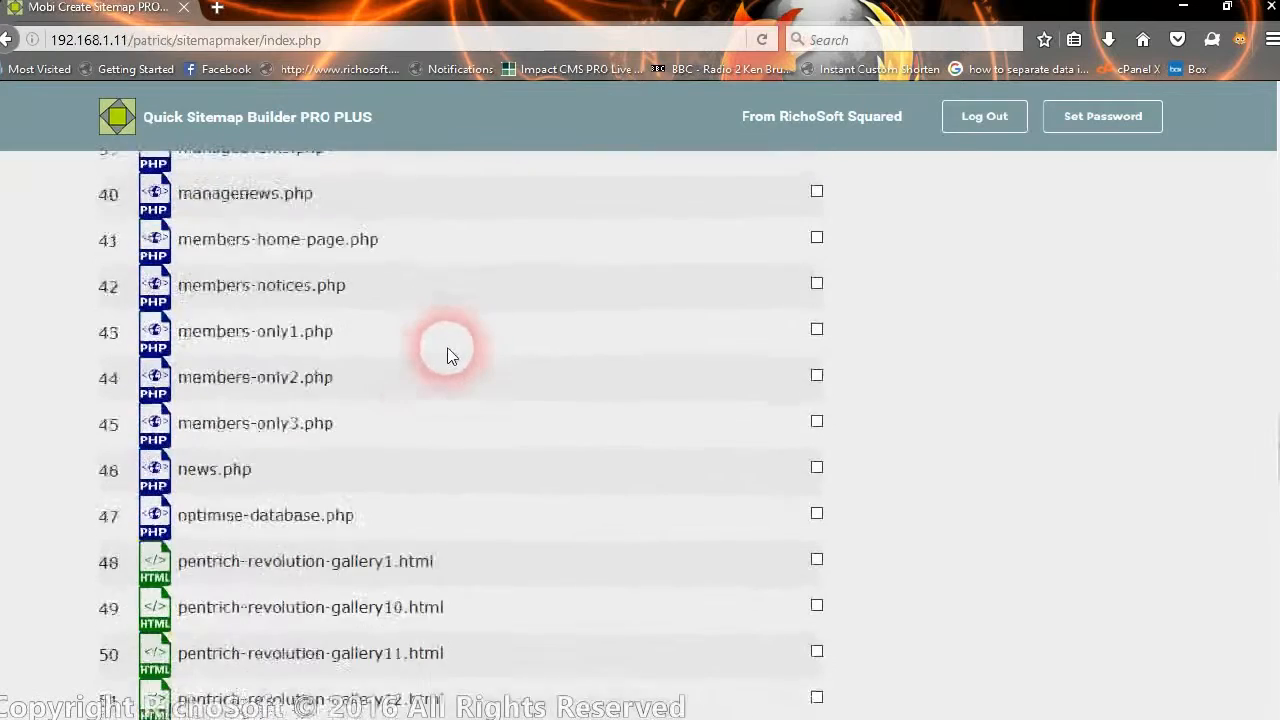
{"action": "scroll", "coordinate": [447, 350], "scroll_direction": "down", "scroll_amount": 4}
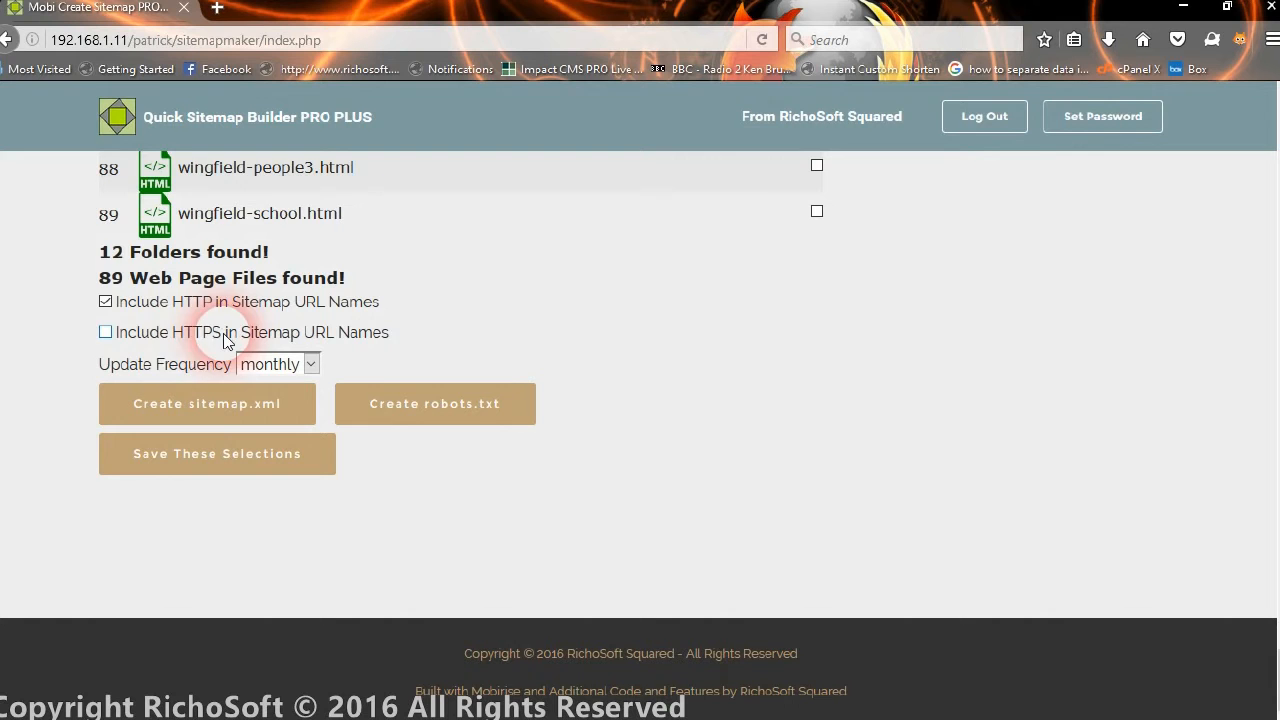
{"action": "left_click", "coordinate": [106, 333]}
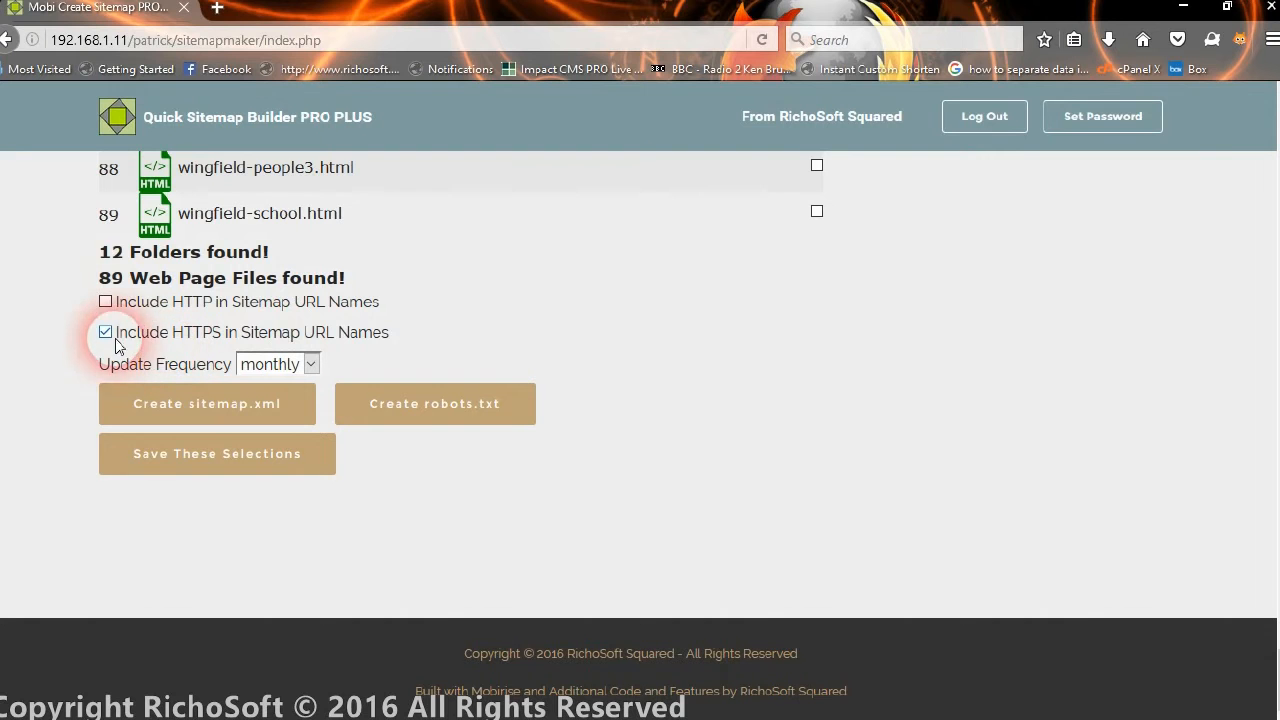
{"action": "left_click", "coordinate": [106, 302]}
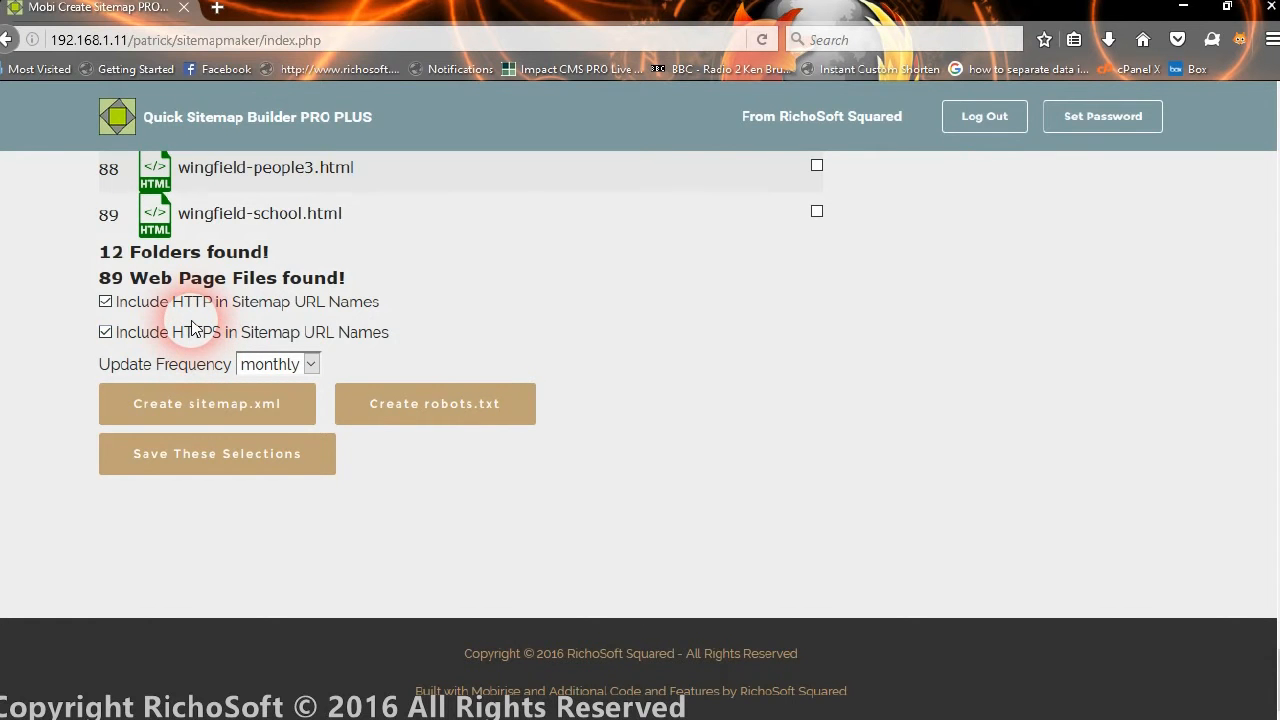
{"action": "left_click", "coordinate": [105, 332]}
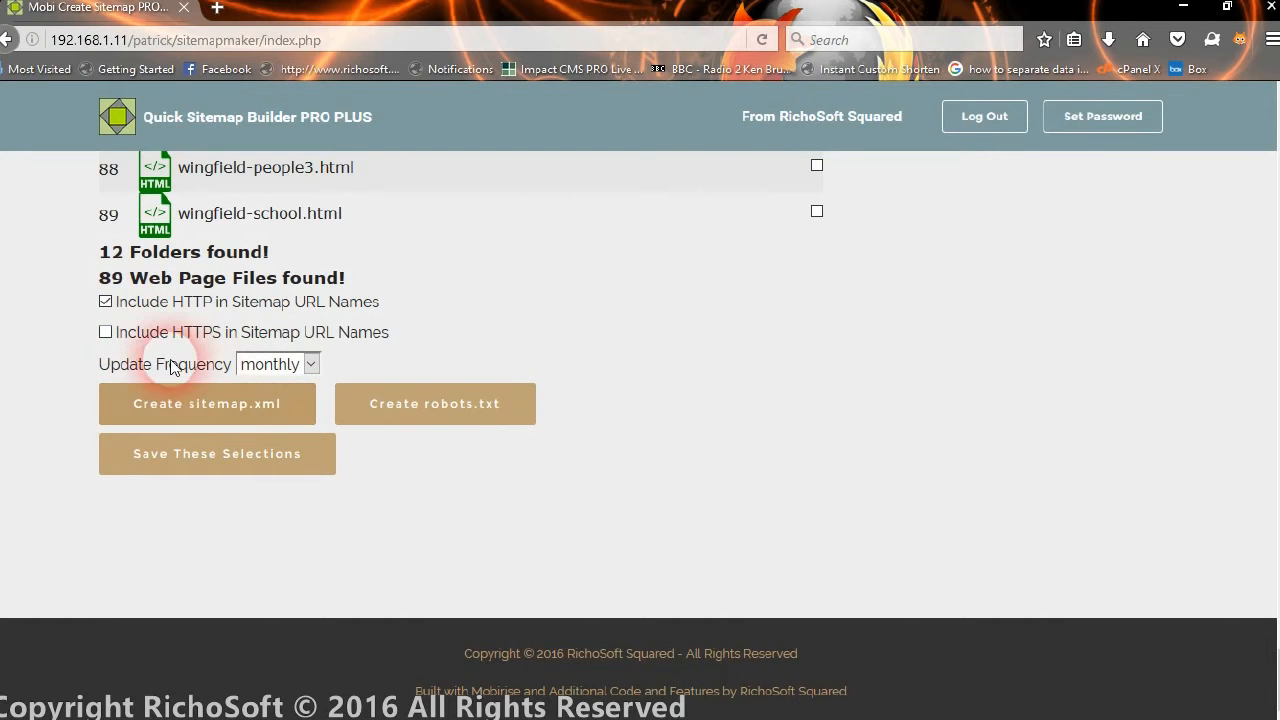
{"action": "left_click", "coordinate": [295, 367]}
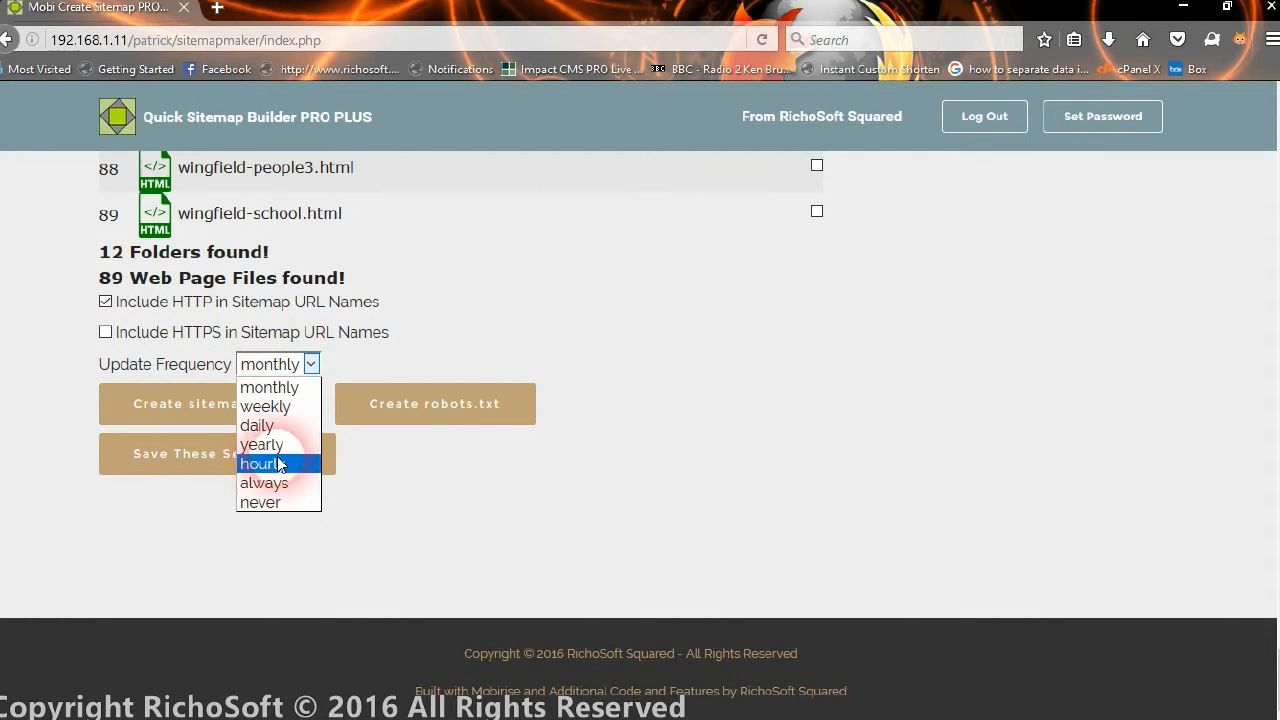
{"action": "left_click", "coordinate": [274, 366]}
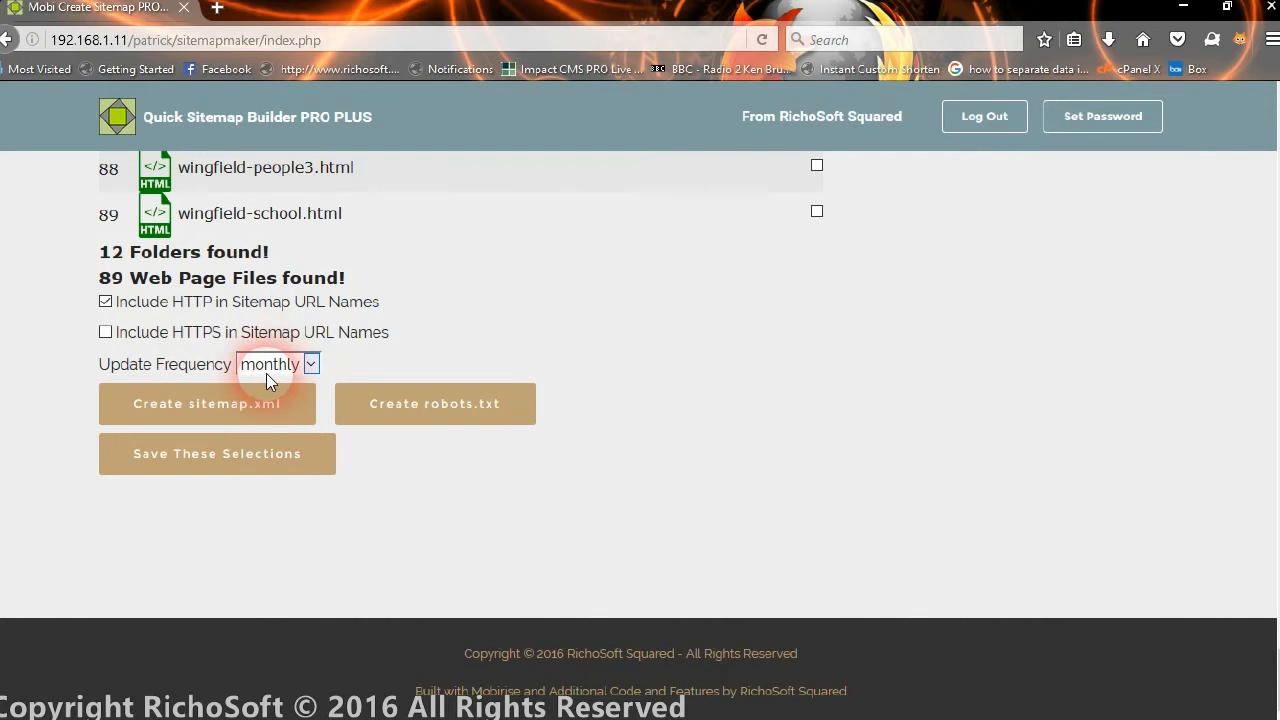
Generate sitemap.xml, then robots.txt, acknowledging each success message.
{"action": "left_click", "coordinate": [240, 404]}
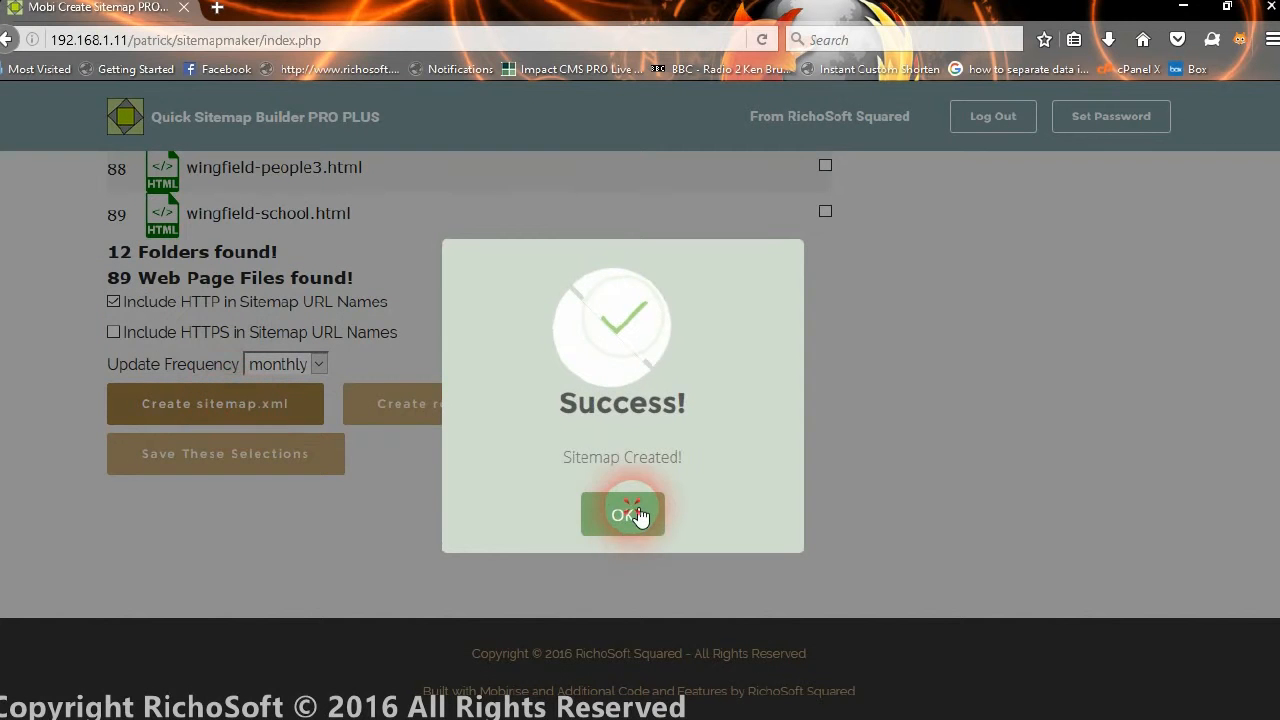
{"action": "left_click", "coordinate": [640, 515]}
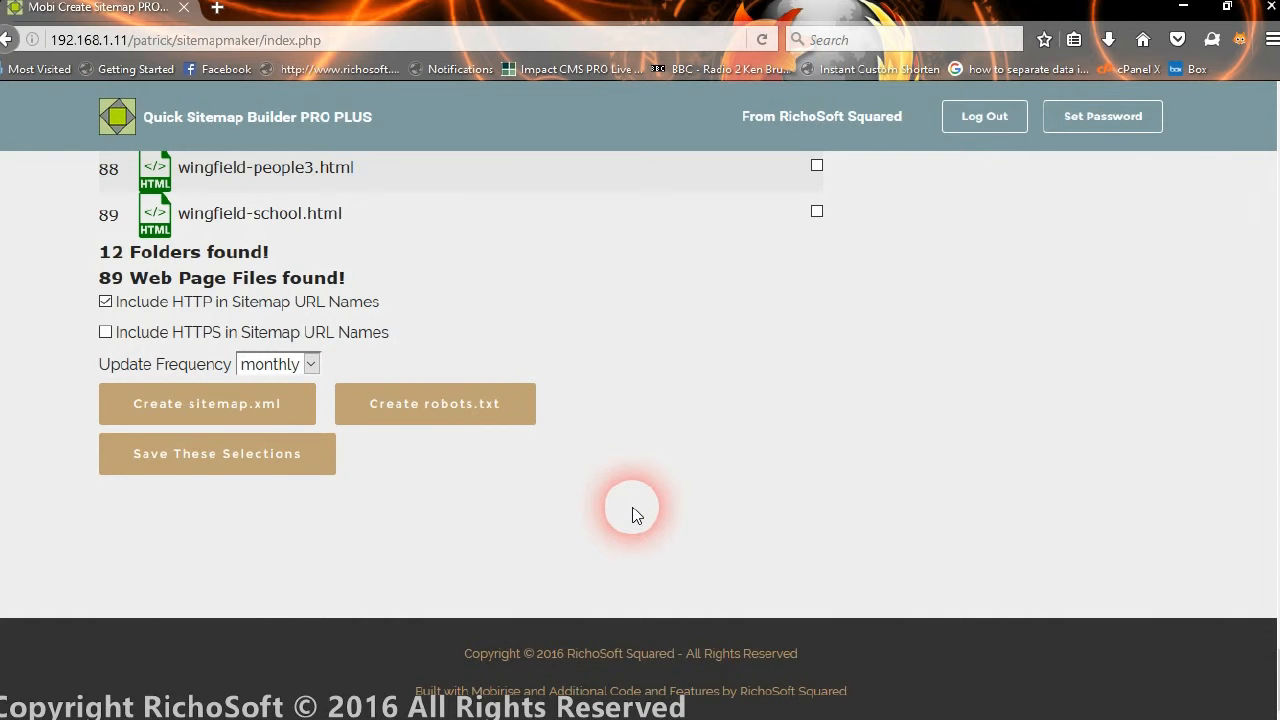
{"action": "left_click", "coordinate": [432, 405]}
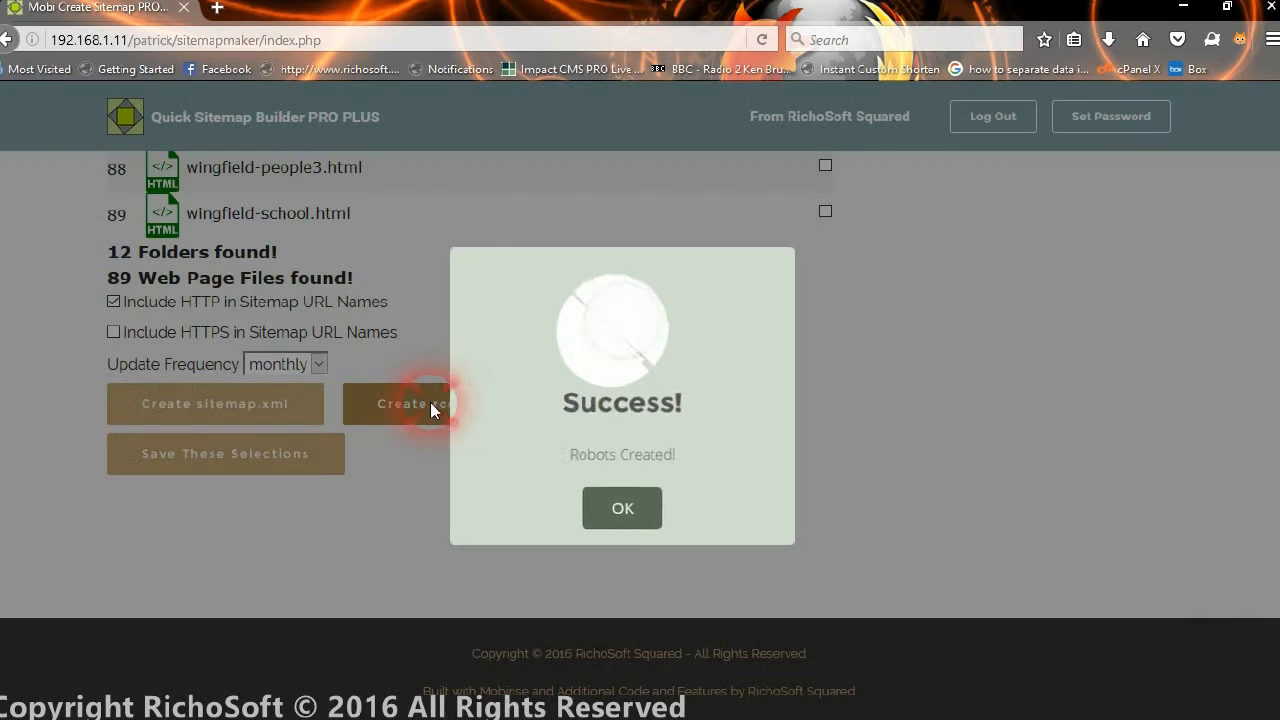
{"action": "left_click", "coordinate": [610, 518]}
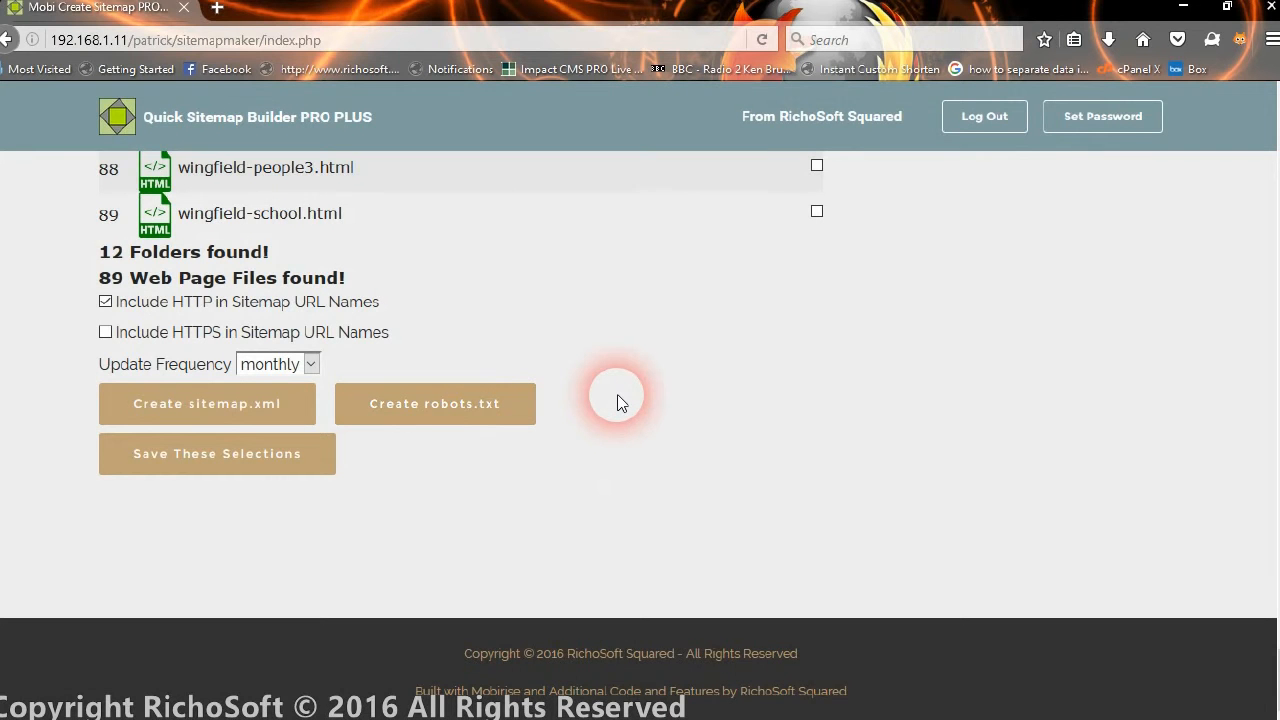
{"action": "scroll", "coordinate": [617, 396], "scroll_direction": "up", "scroll_amount": 3}
{"action": "scroll", "coordinate": [612, 404], "scroll_direction": "down", "scroll_amount": 3}
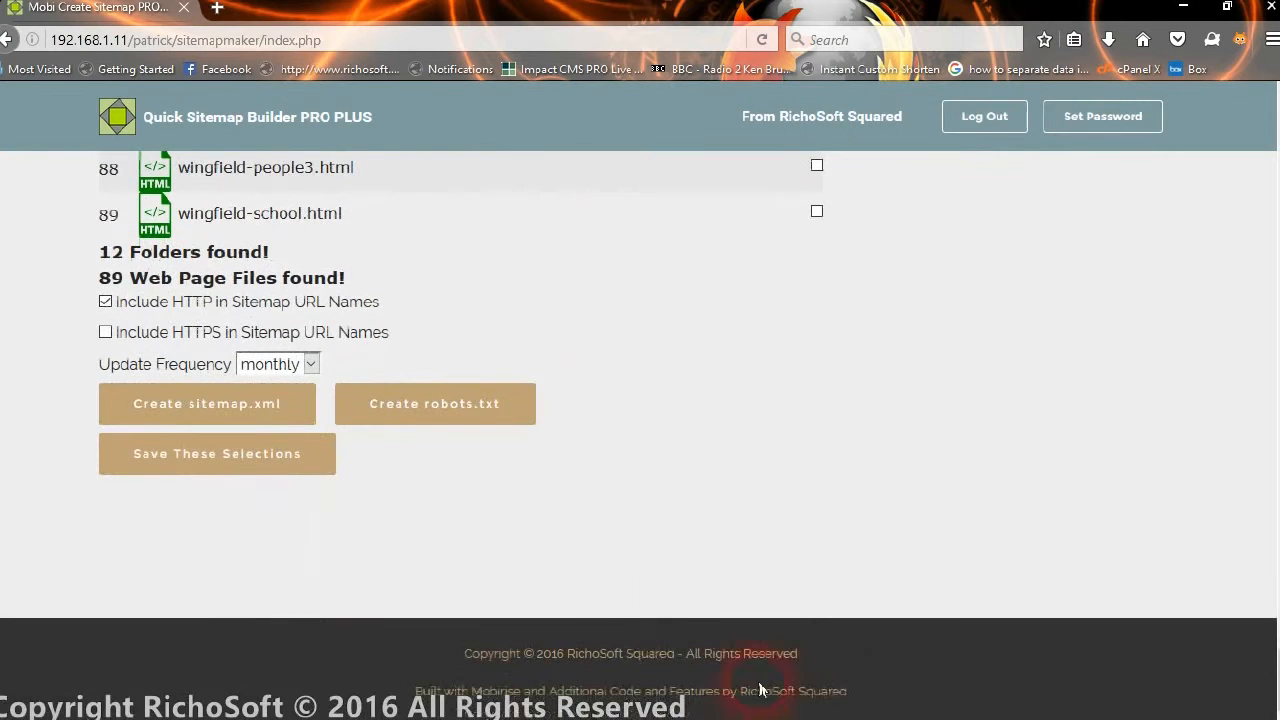
Open the server's /patrick/sitemap.xml in Notepad++ via FileZilla's View/Edit.
{"action": "left_click", "coordinate": [807, 708]}
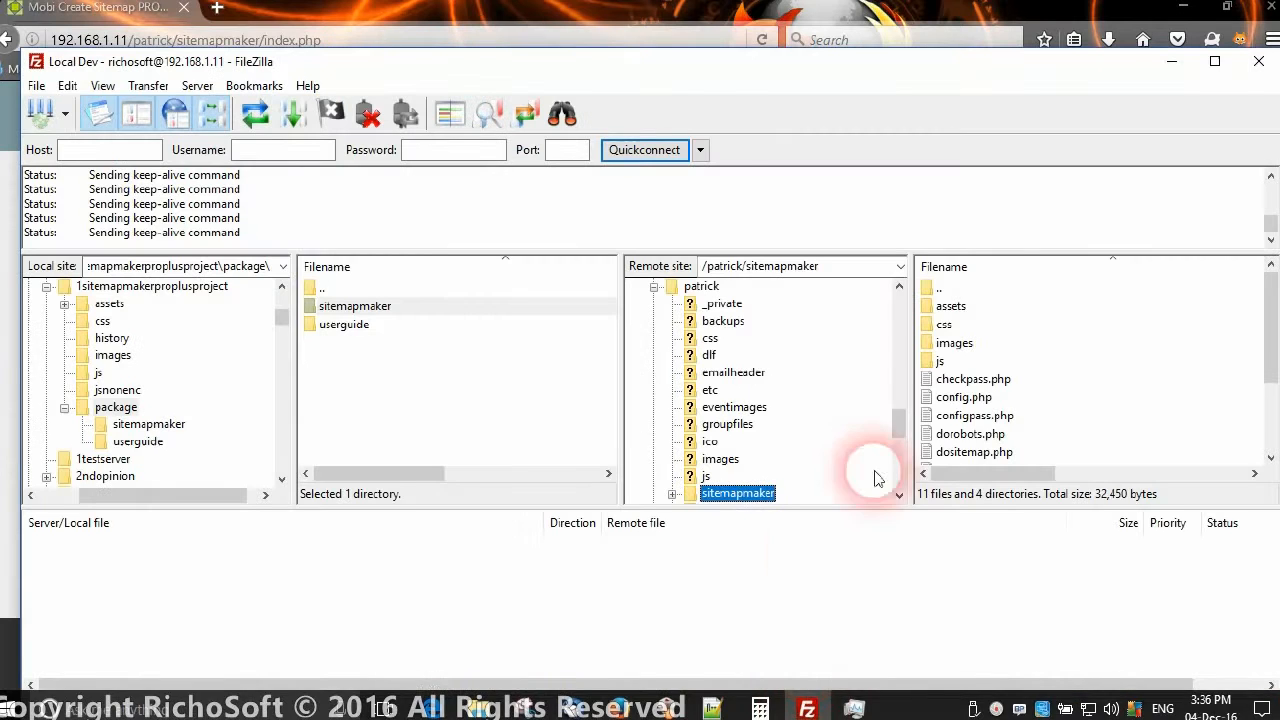
{"action": "left_click", "coordinate": [702, 303]}
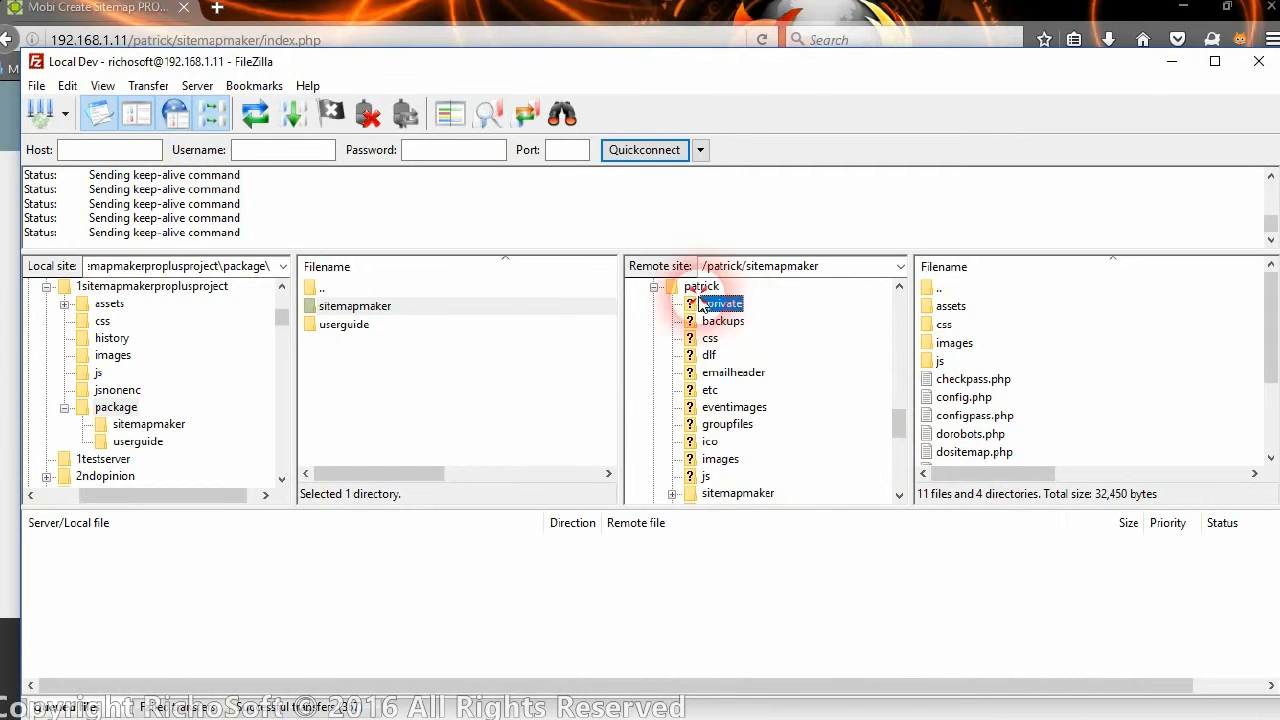
{"action": "left_click", "coordinate": [697, 287]}
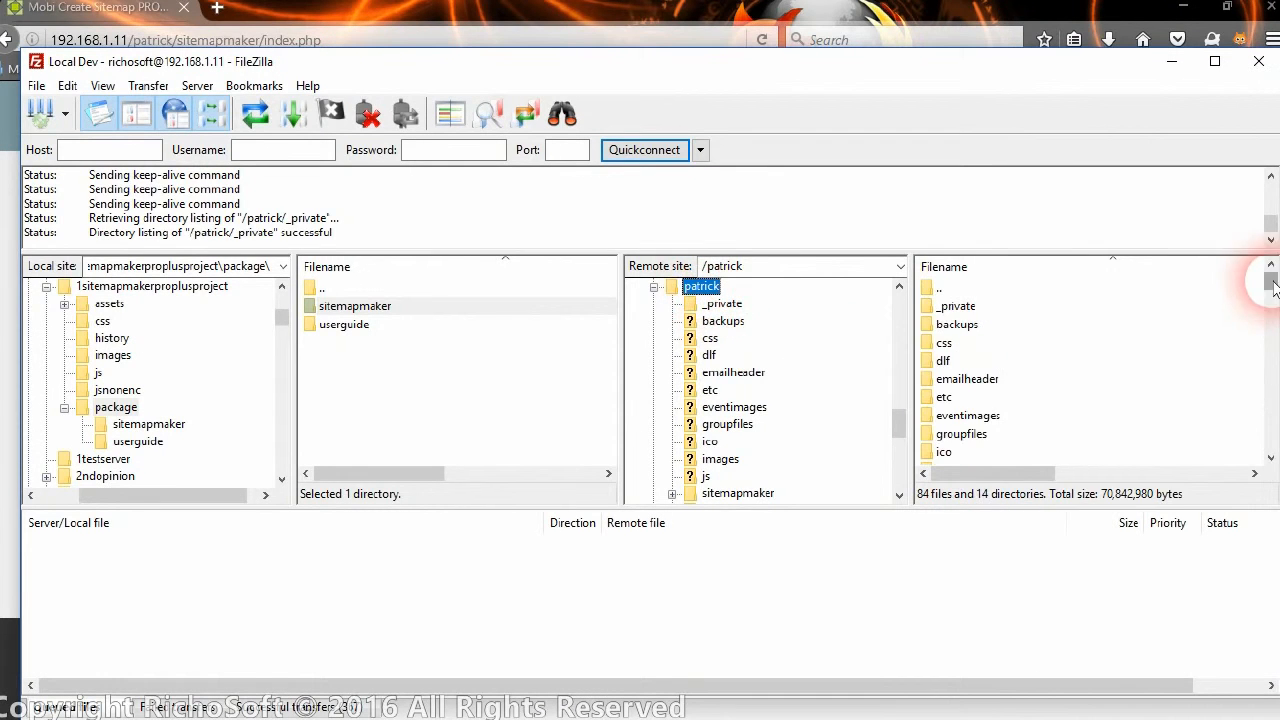
{"action": "left_click_drag", "start_coordinate": [1272, 283], "coordinate": [1269, 405]}
{"action": "left_click", "coordinate": [972, 436]}
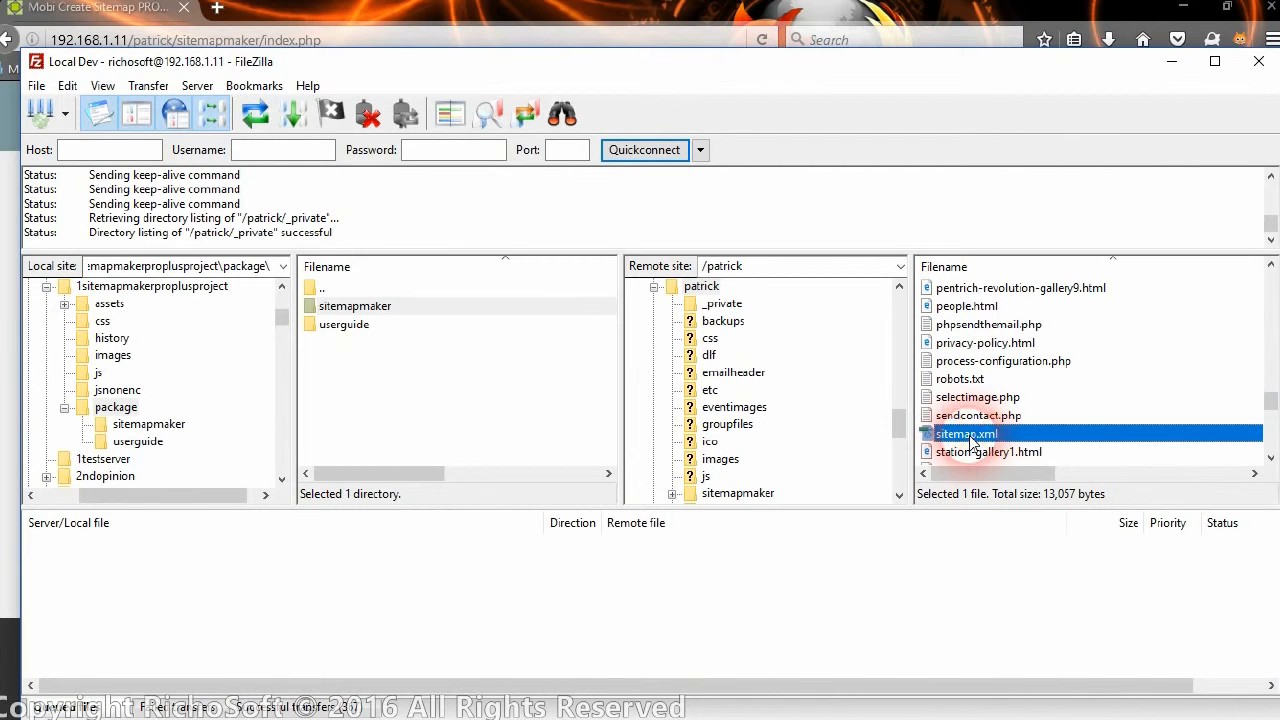
{"action": "right_click", "coordinate": [972, 436]}
{"action": "left_click", "coordinate": [1018, 490]}
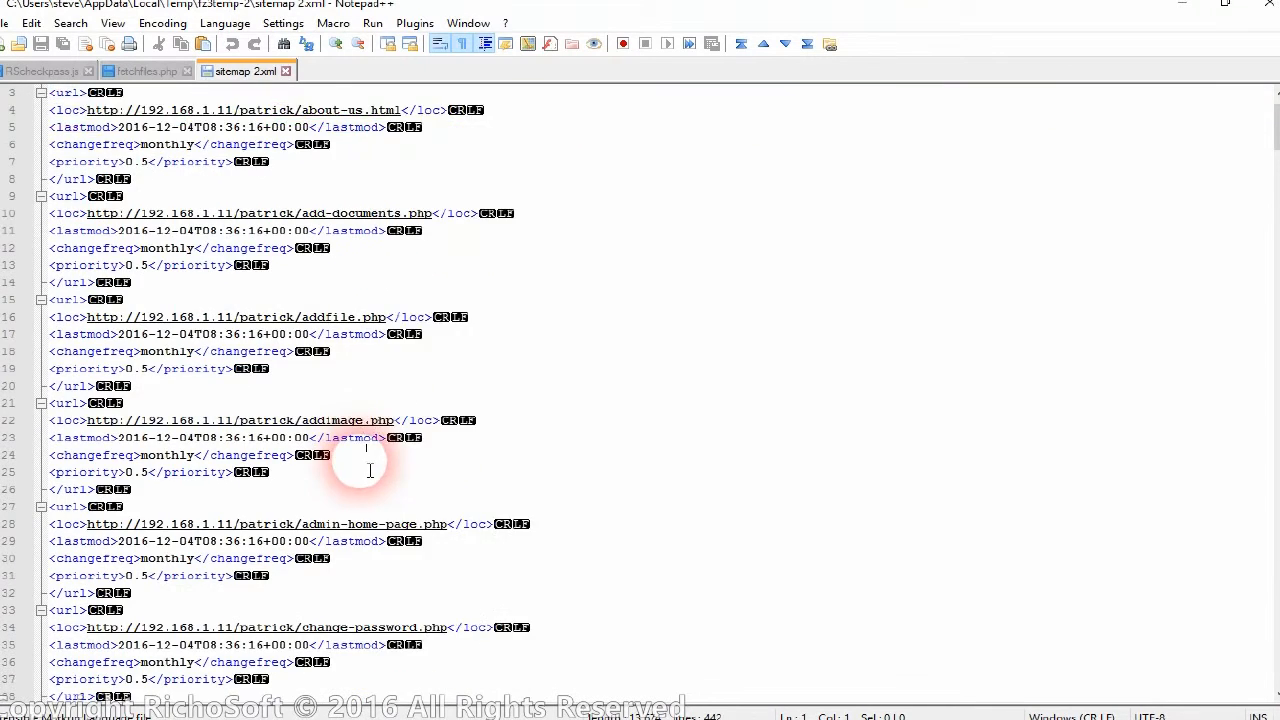
{"action": "scroll", "coordinate": [345, 465], "scroll_direction": "down", "scroll_amount": 4}
{"action": "scroll", "coordinate": [367, 475], "scroll_direction": "down", "scroll_amount": 14}
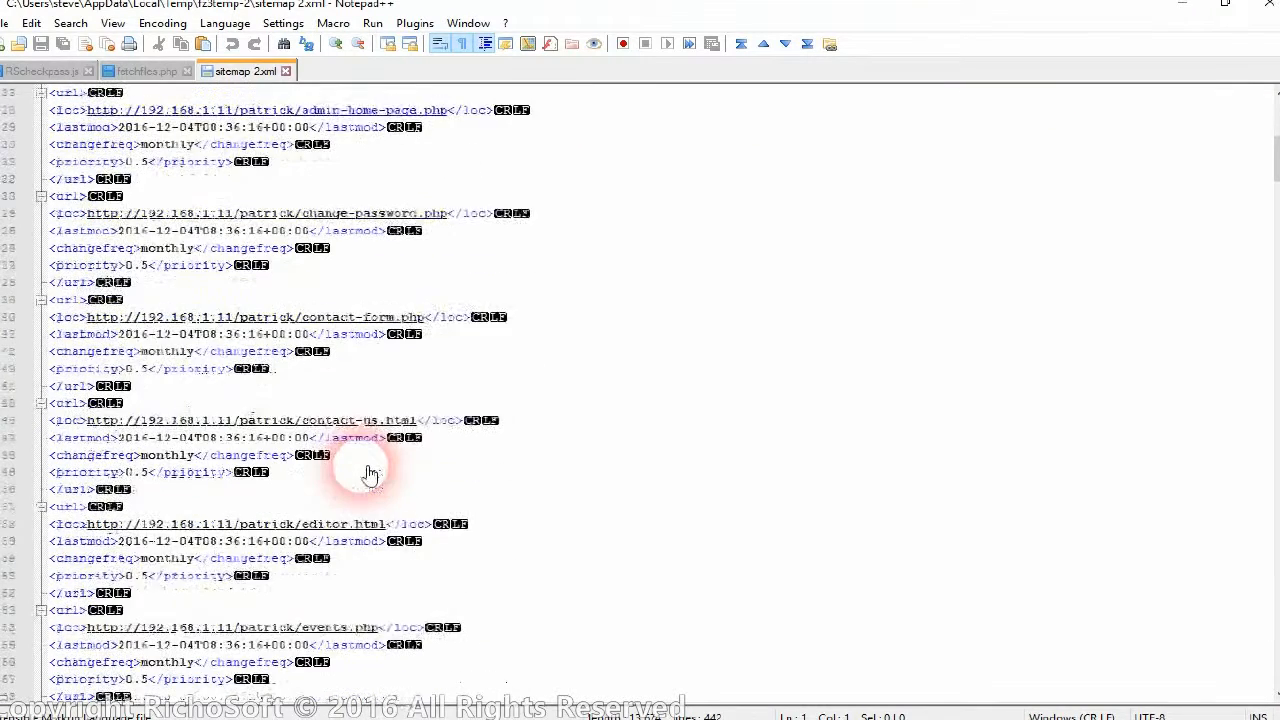
{"action": "scroll", "coordinate": [367, 483], "scroll_direction": "down", "scroll_amount": 20}
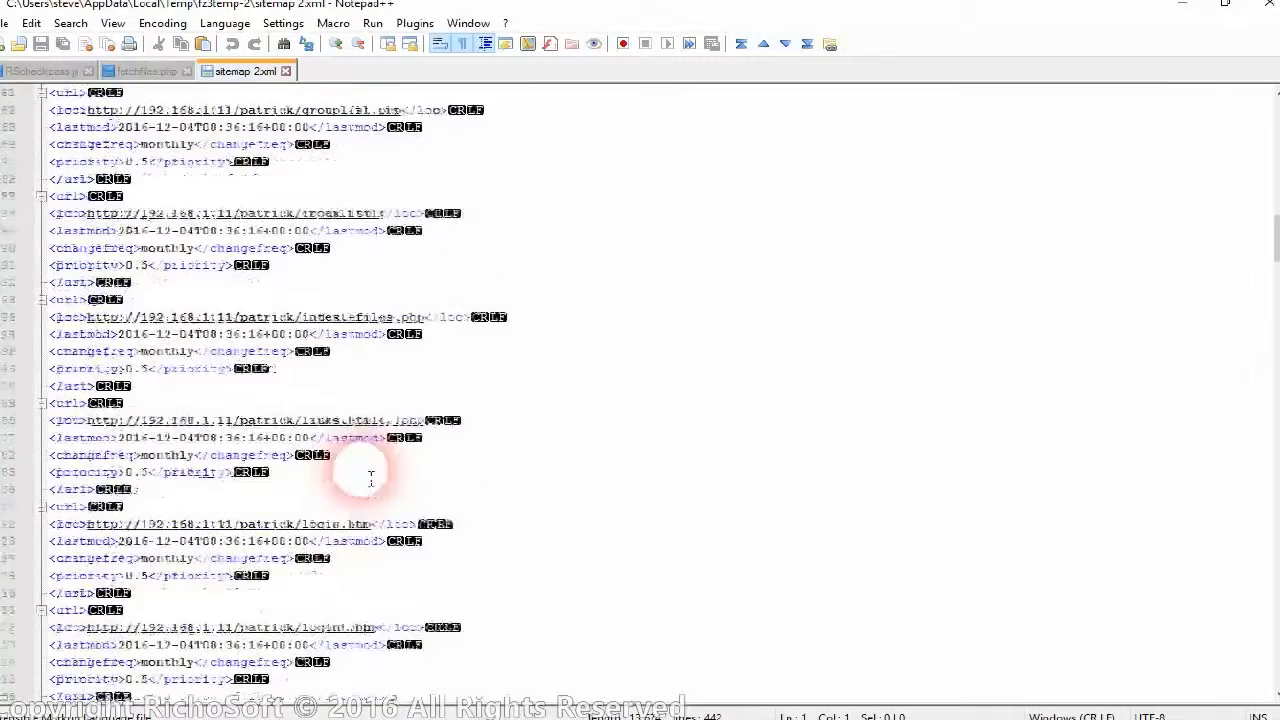
{"action": "scroll", "coordinate": [367, 483], "scroll_direction": "down", "scroll_amount": 20}
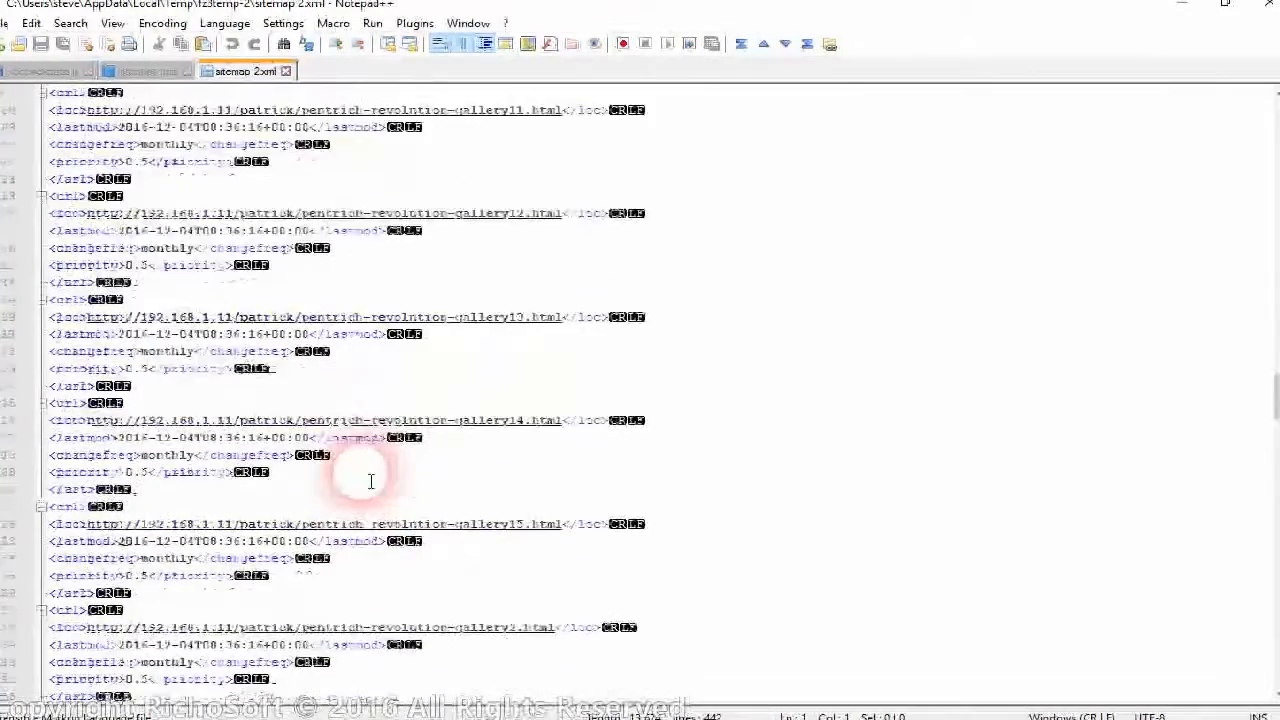
{"action": "scroll", "coordinate": [370, 482], "scroll_direction": "down", "scroll_amount": 20}
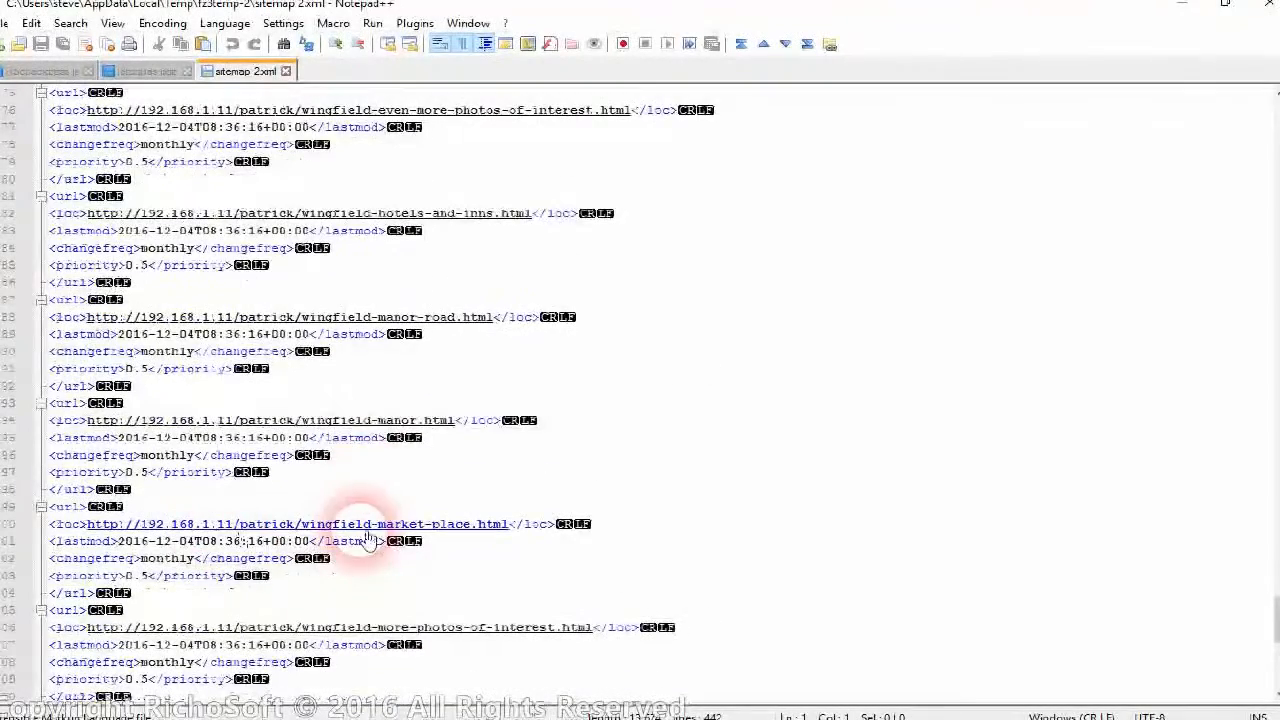
{"action": "scroll", "coordinate": [373, 367], "scroll_direction": "down", "scroll_amount": 10}
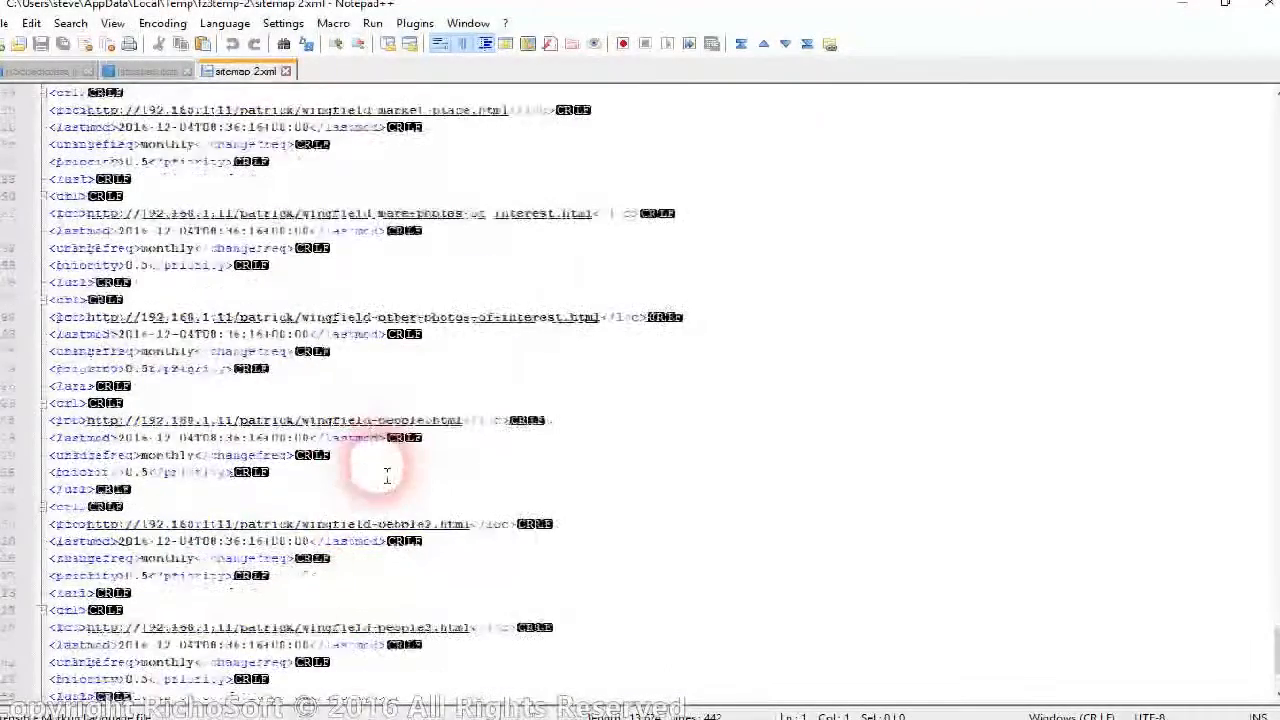
{"action": "scroll", "coordinate": [393, 418], "scroll_direction": "up", "scroll_amount": 15}
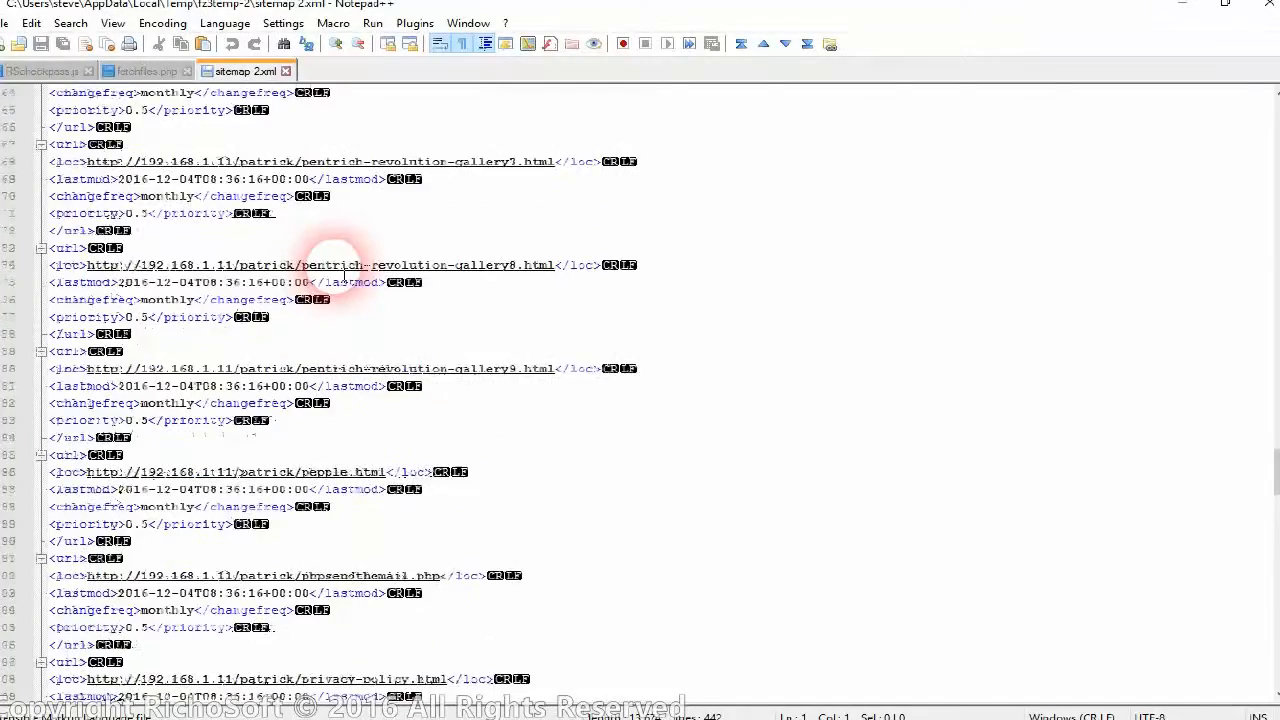
{"action": "scroll", "coordinate": [345, 272], "scroll_direction": "up", "scroll_amount": 4}
{"action": "scroll", "coordinate": [343, 272], "scroll_direction": "up", "scroll_amount": 5}
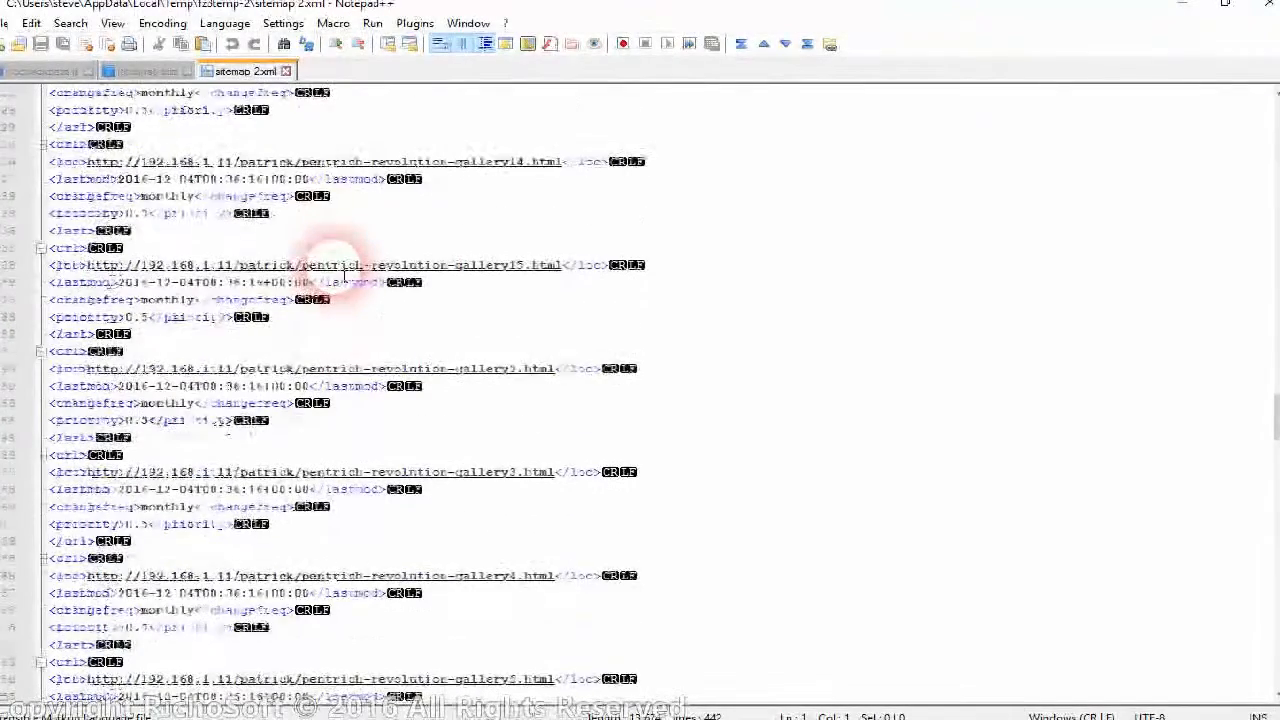
{"action": "scroll", "coordinate": [343, 272], "scroll_direction": "up", "scroll_amount": 8}
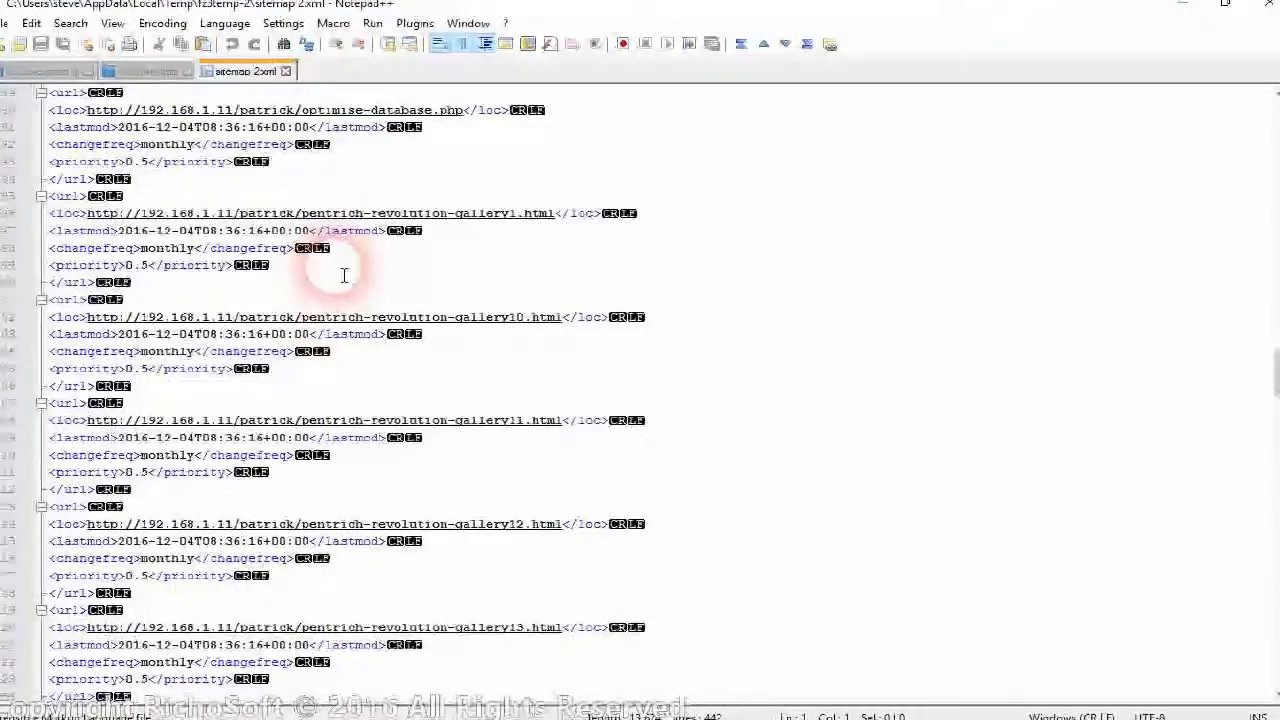
{"action": "scroll", "coordinate": [343, 274], "scroll_direction": "up", "scroll_amount": 10}
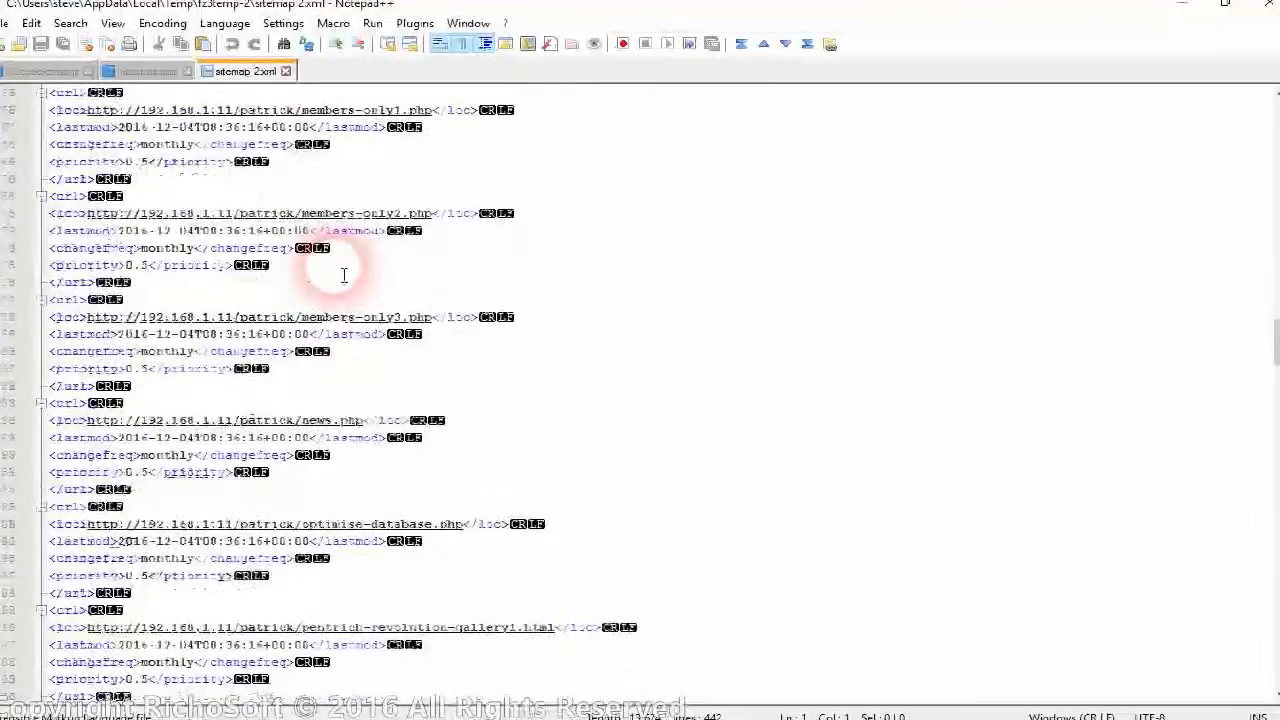
{"action": "scroll", "coordinate": [343, 274], "scroll_direction": "up", "scroll_amount": 10}
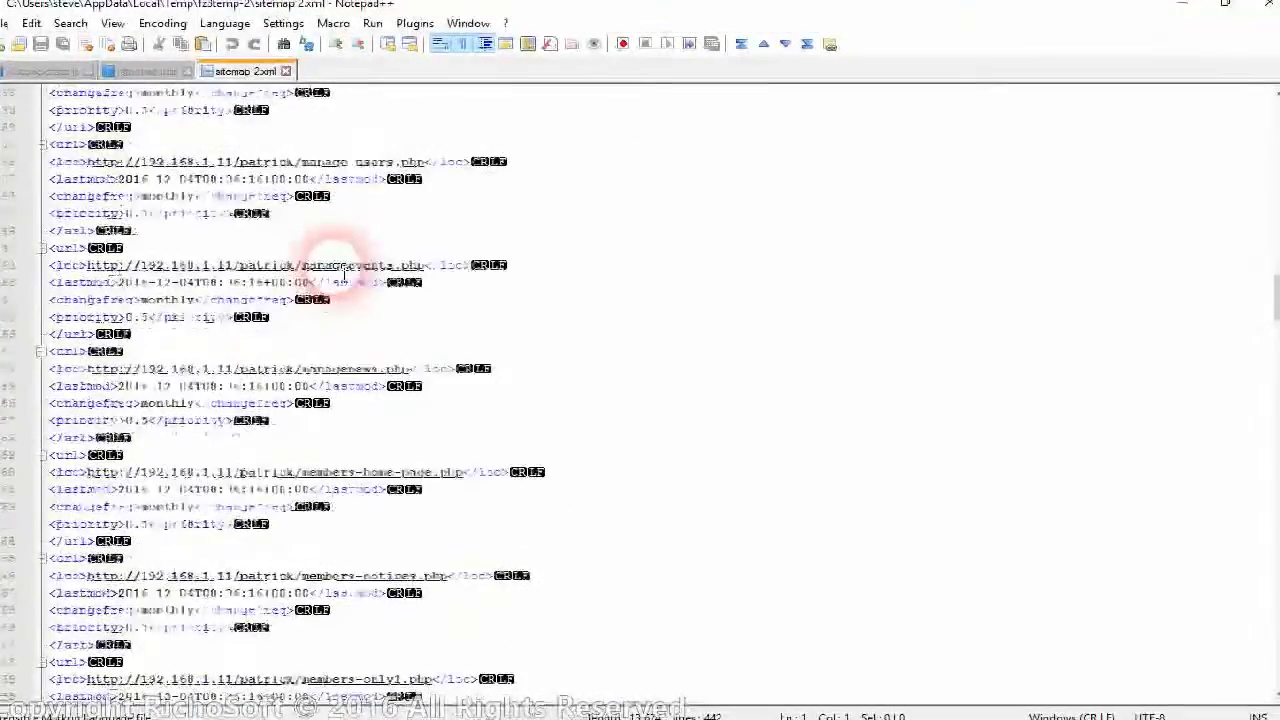
{"action": "scroll", "coordinate": [343, 274], "scroll_direction": "up", "scroll_amount": 12}
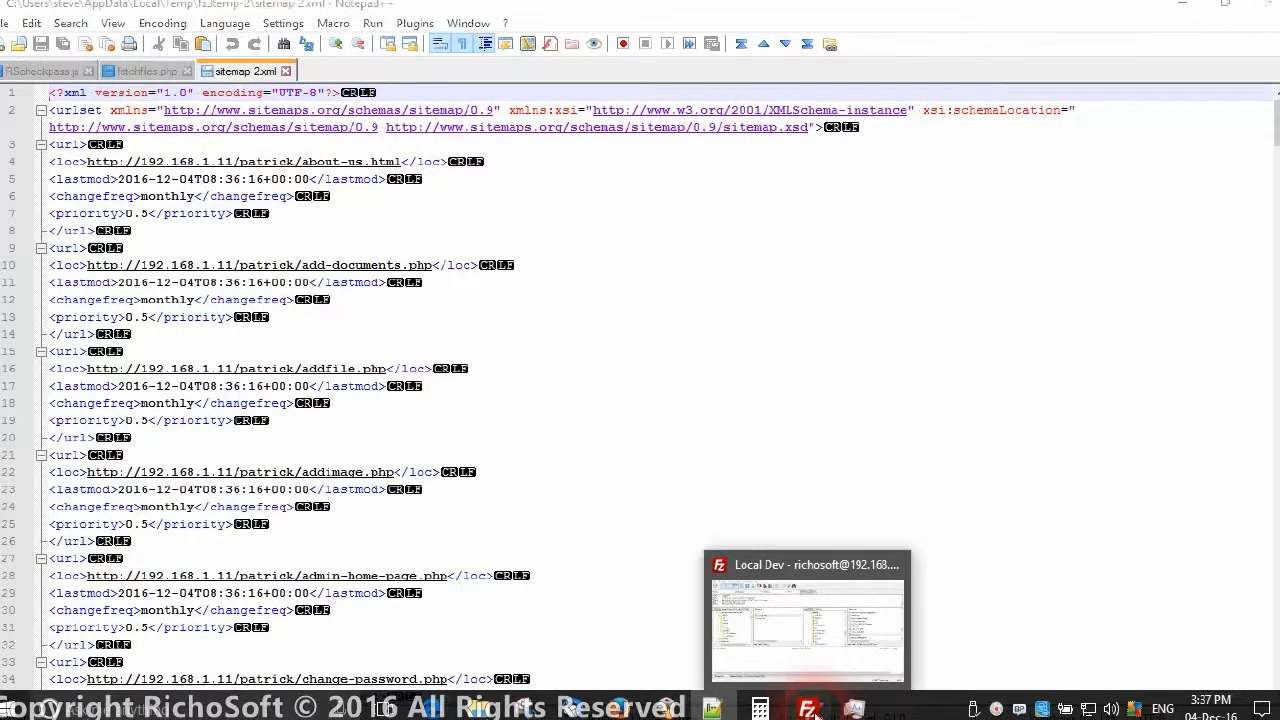
Open the server's robots.txt from the /patrick listing with View/Edit.
{"action": "left_click", "coordinate": [814, 710]}
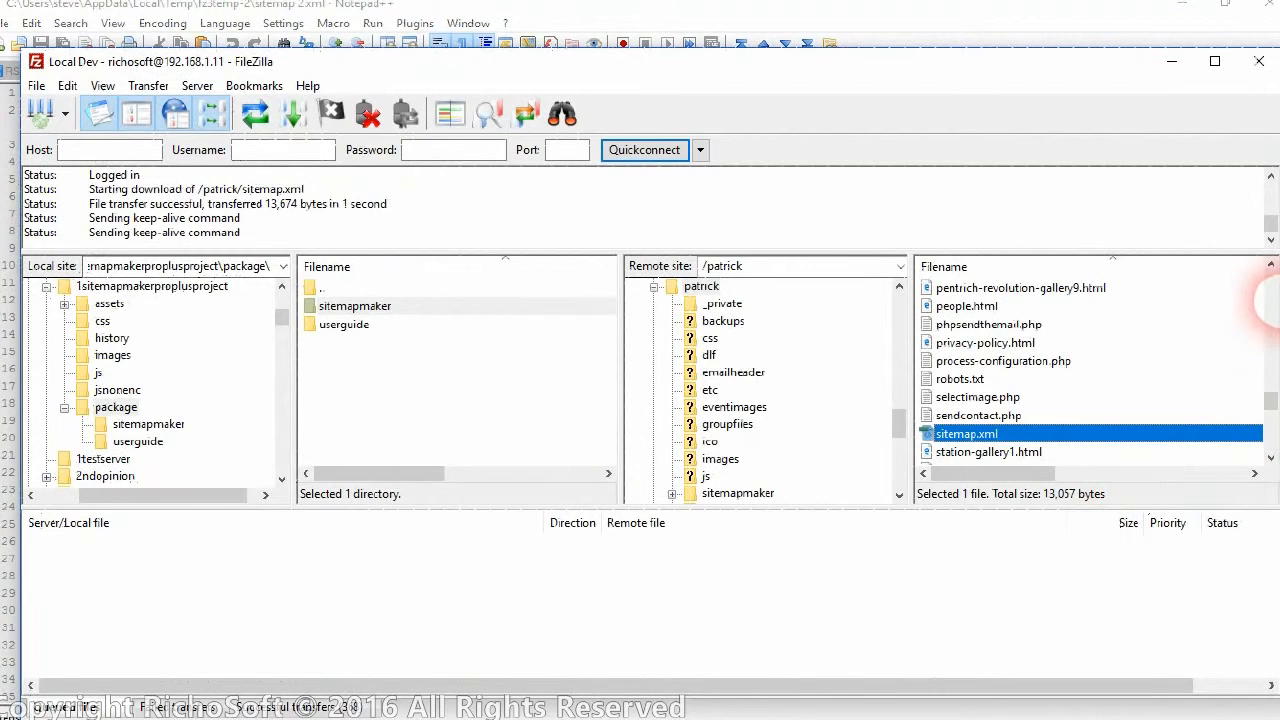
{"action": "right_click", "coordinate": [968, 379]}
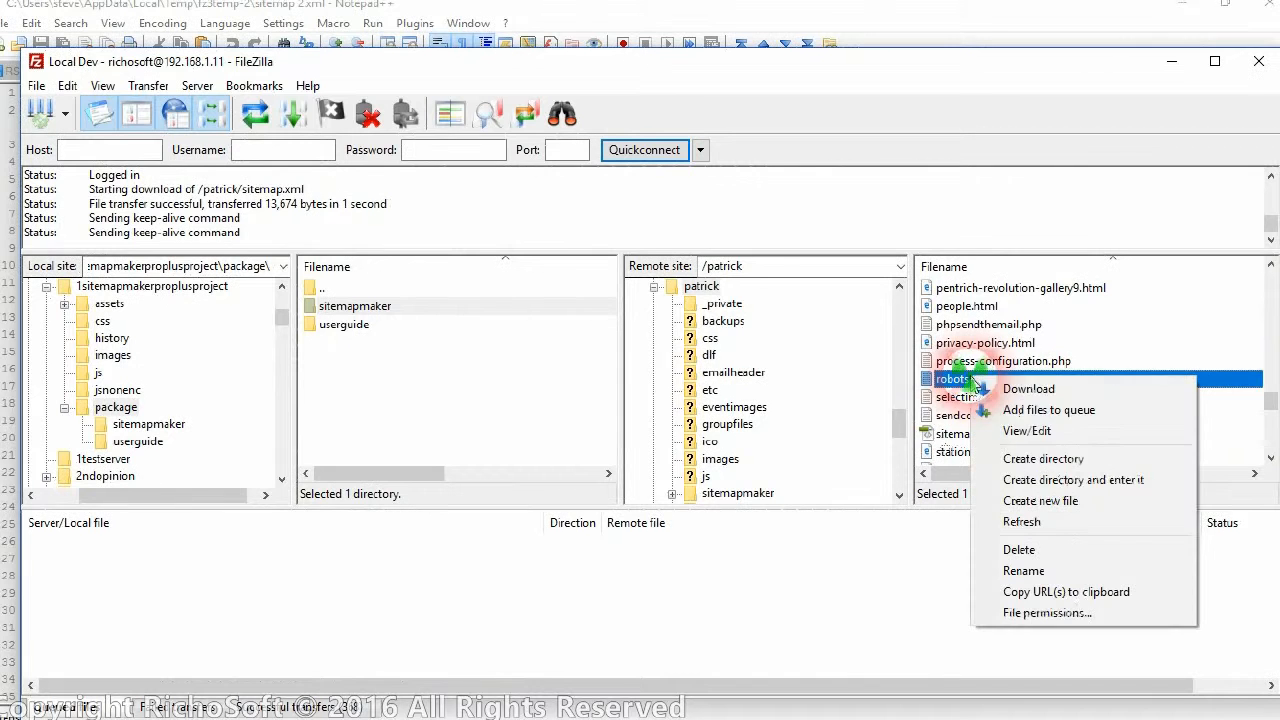
{"action": "left_click", "coordinate": [1040, 432]}
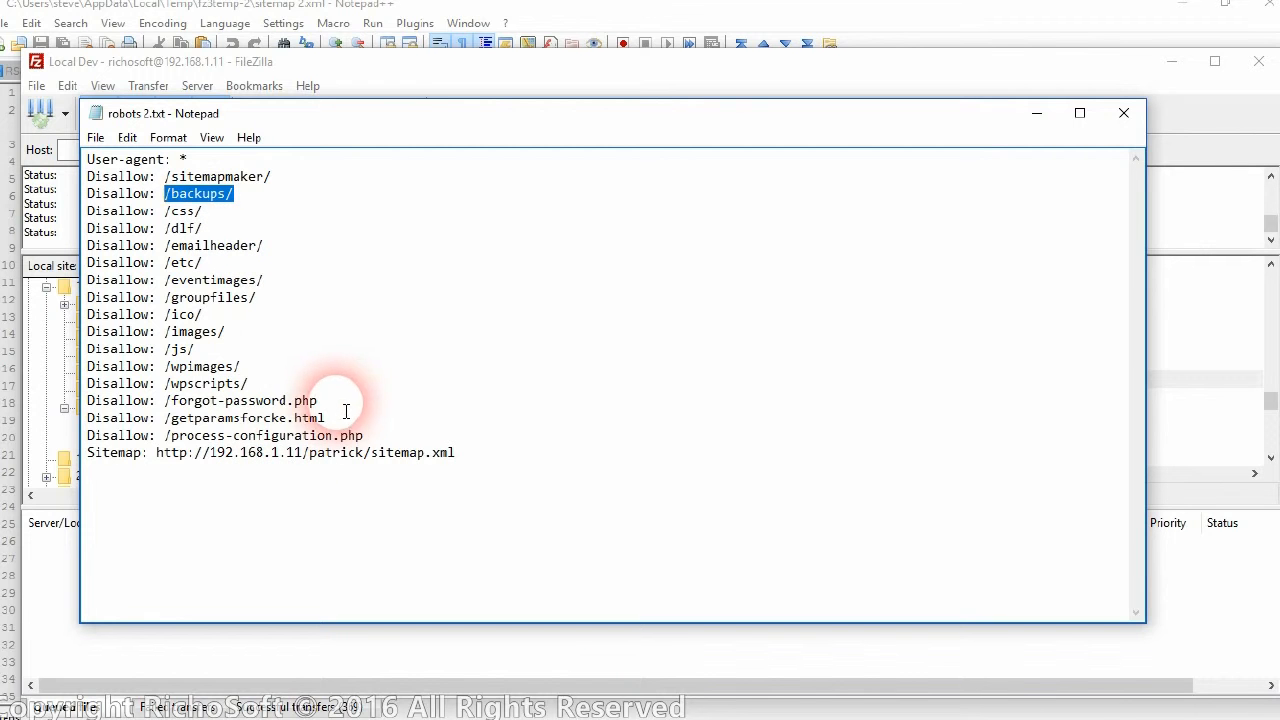
Review the forgot-password.php and getparamsforcke.html Disallow lines and the Sitemap address line.
{"action": "left_click_drag", "start_coordinate": [310, 400], "coordinate": [208, 409]}
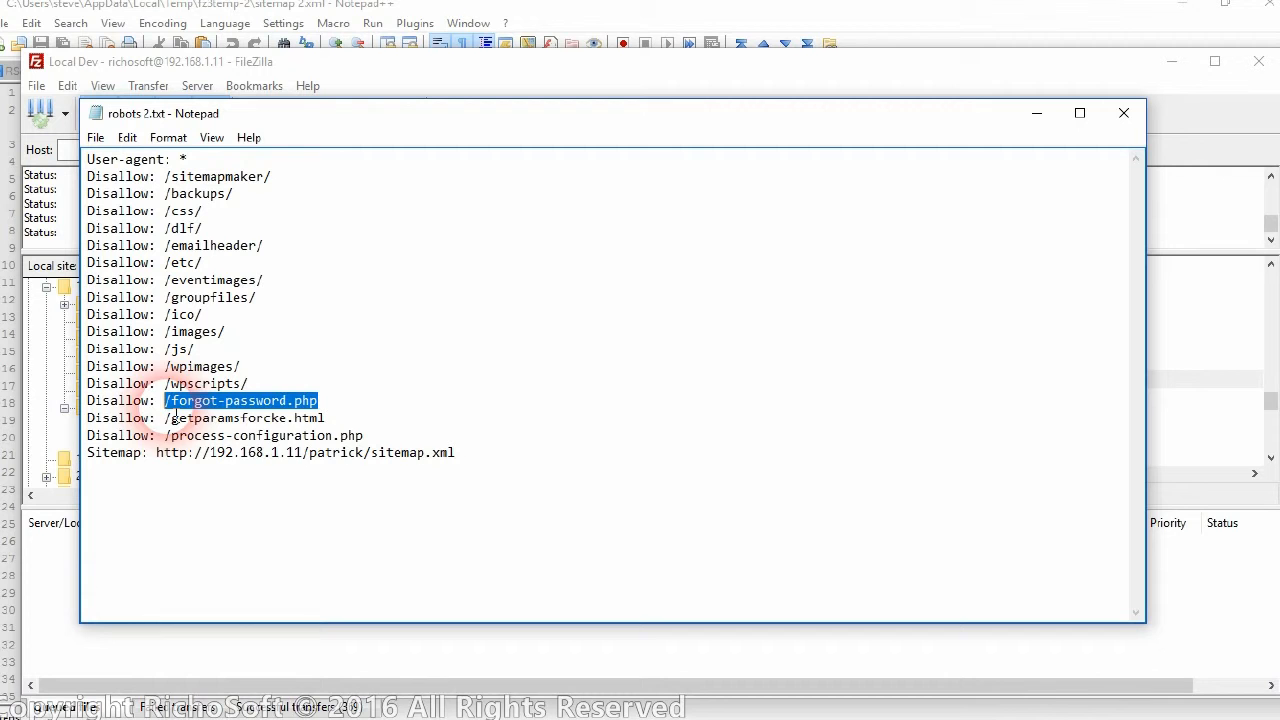
{"action": "left_click_drag", "start_coordinate": [326, 418], "coordinate": [185, 424]}
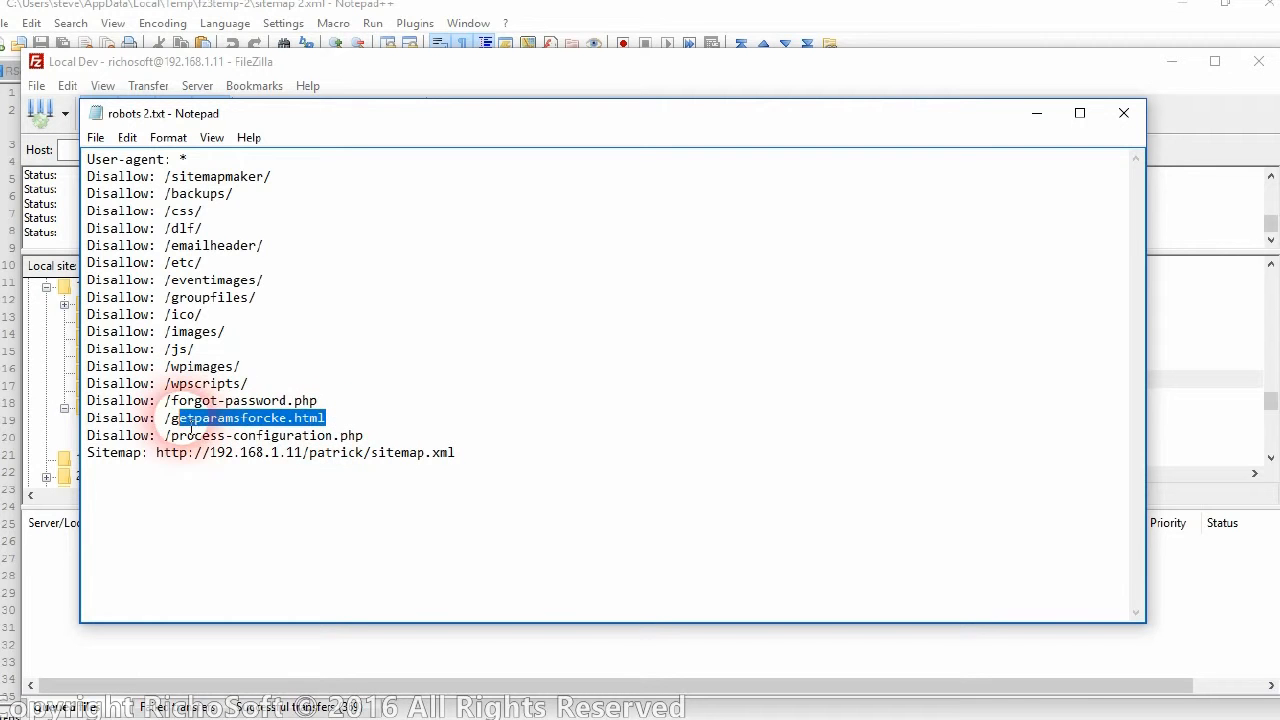
{"action": "left_click", "coordinate": [370, 384]}
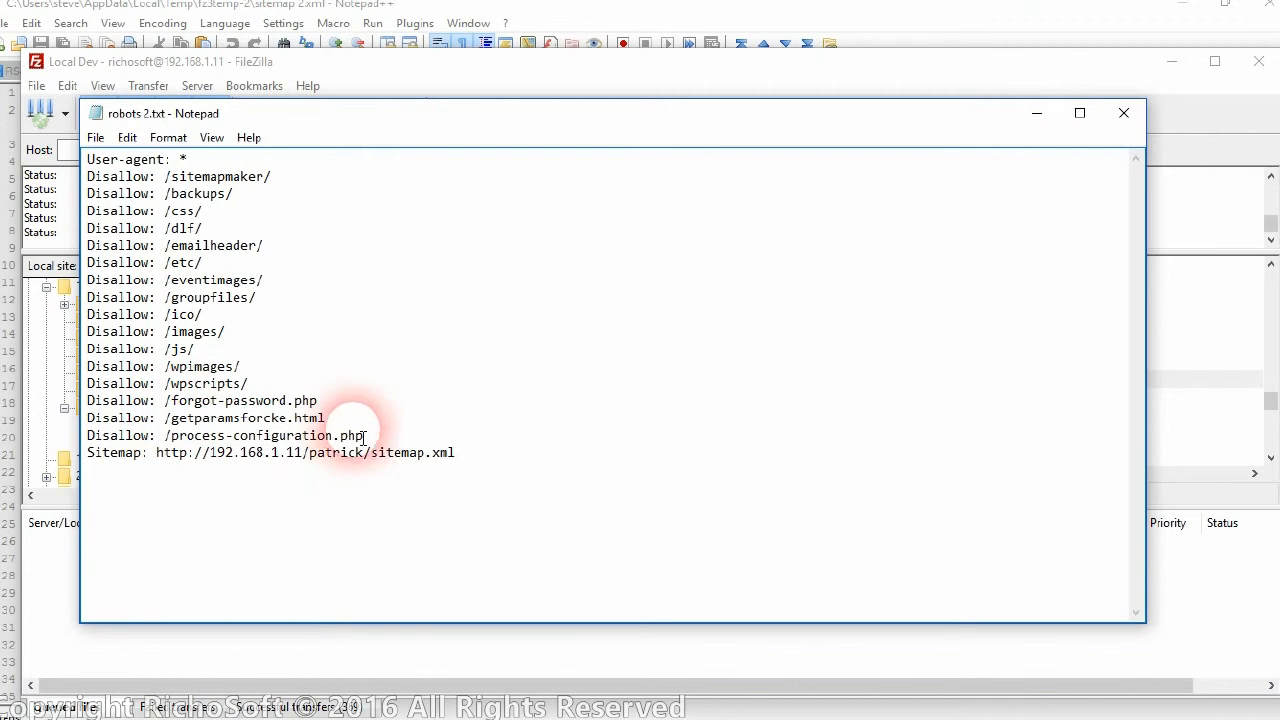
{"action": "left_click", "coordinate": [468, 443]}
{"action": "left_click", "coordinate": [193, 483]}
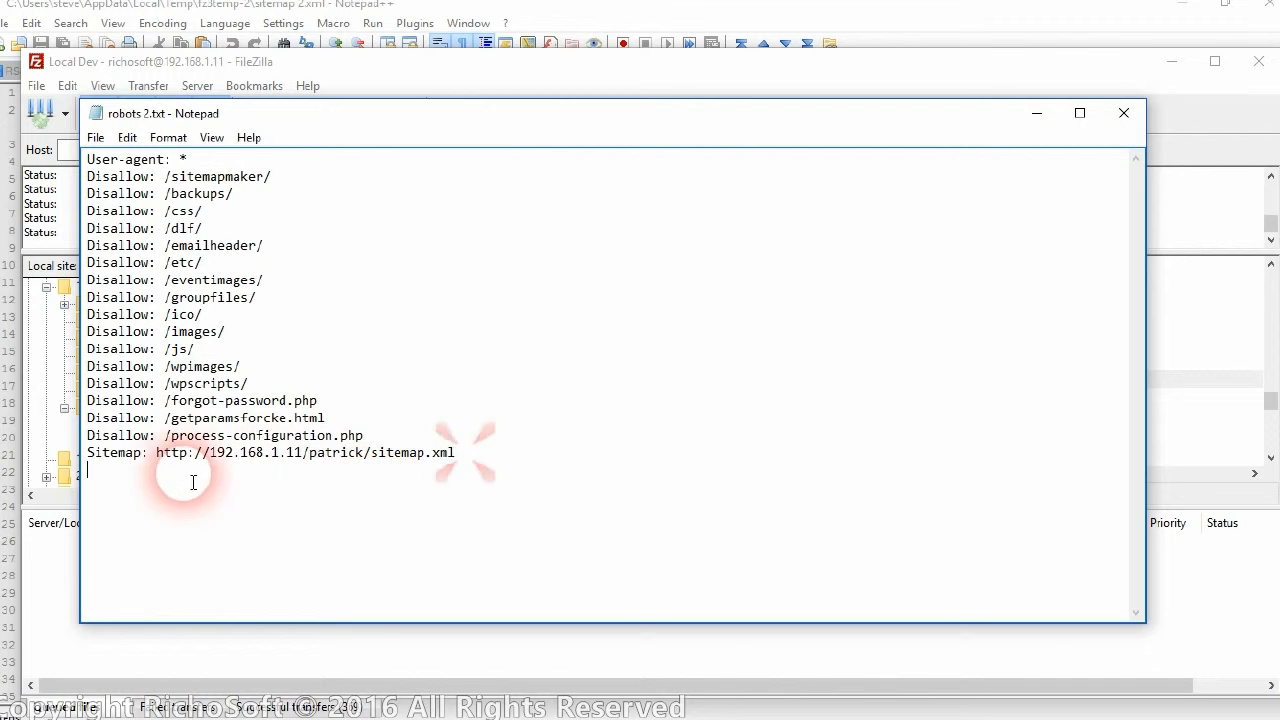
{"action": "left_click_drag", "start_coordinate": [193, 483], "coordinate": [120, 467]}
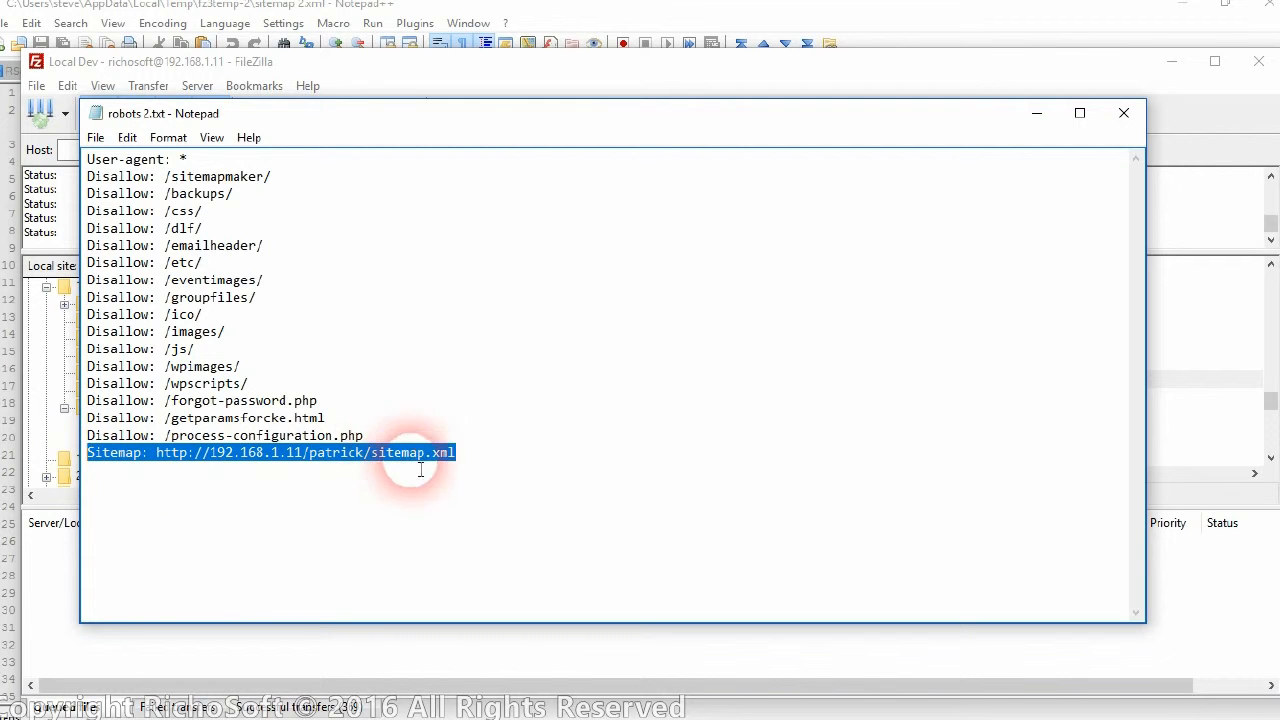
{"action": "left_click", "coordinate": [400, 297]}
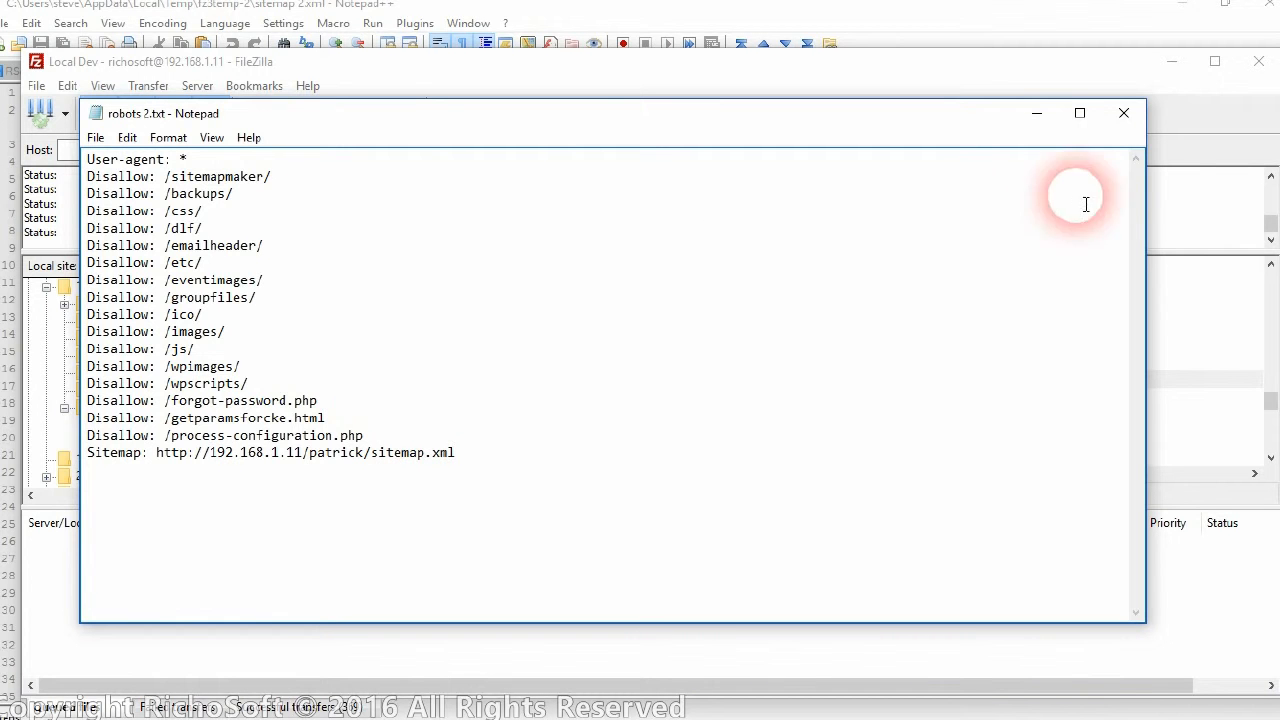
Close robots.txt unchanged and return to the sitemap builder page.
{"action": "left_click", "coordinate": [1122, 128]}
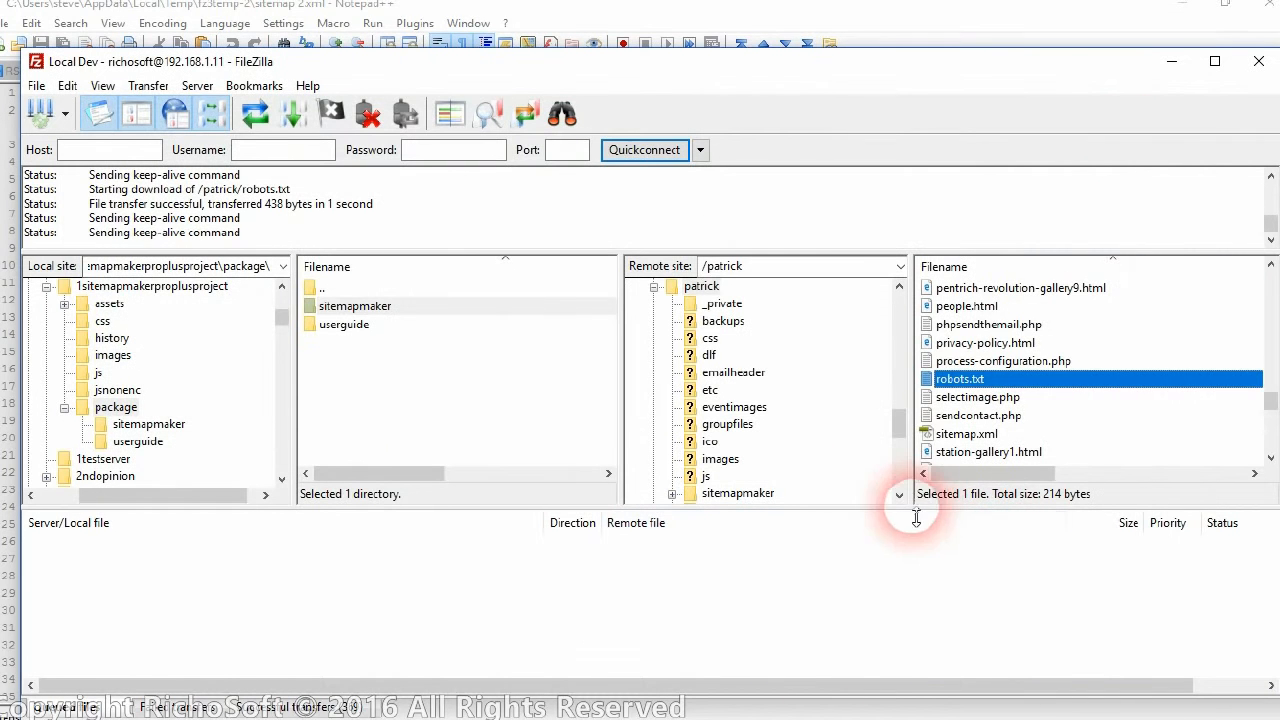
{"action": "mouse_move", "coordinate": [807, 708]}
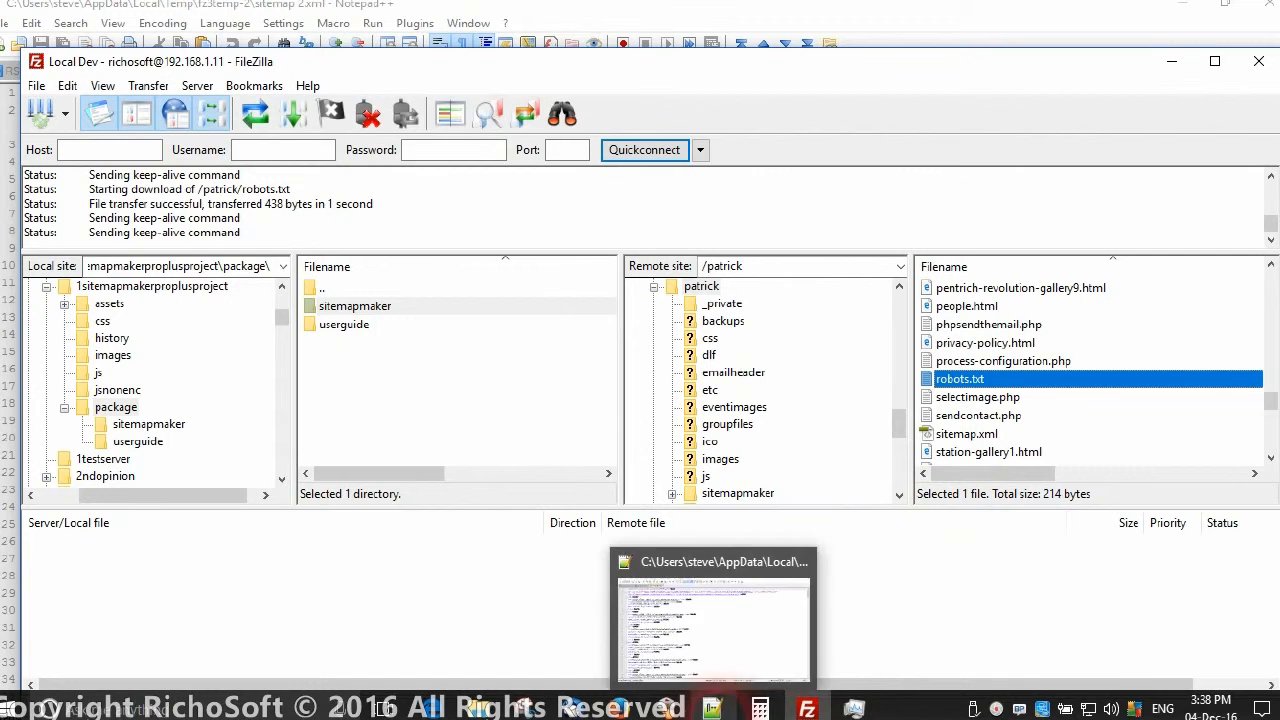
{"action": "left_click", "coordinate": [621, 710]}
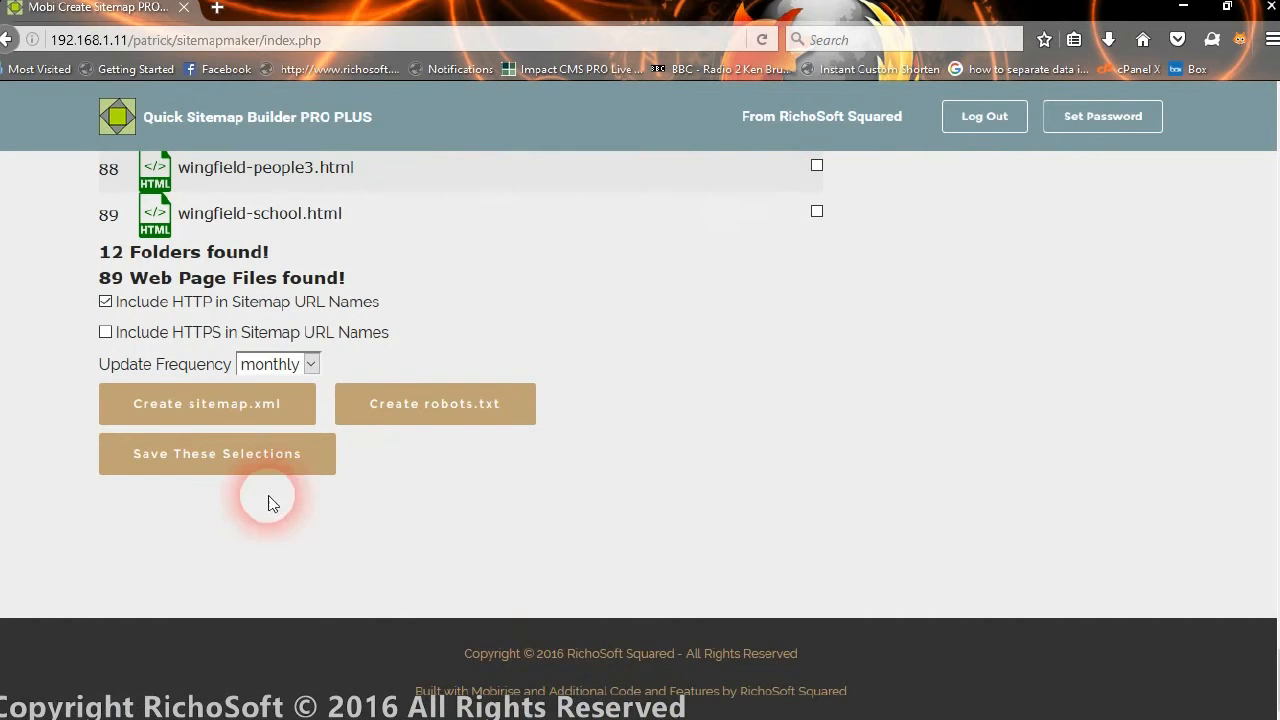
Save the current exclusion selections to a settings file.
{"action": "left_click", "coordinate": [148, 467]}
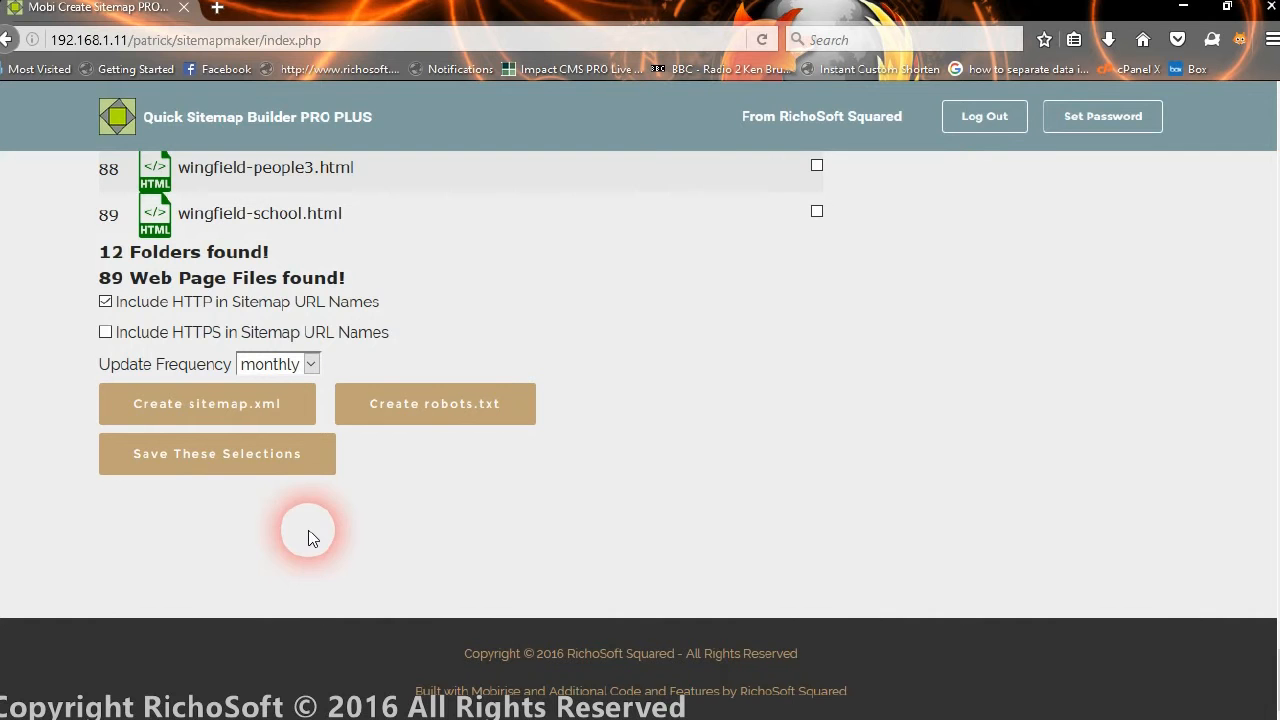
{"action": "left_click", "coordinate": [232, 474]}
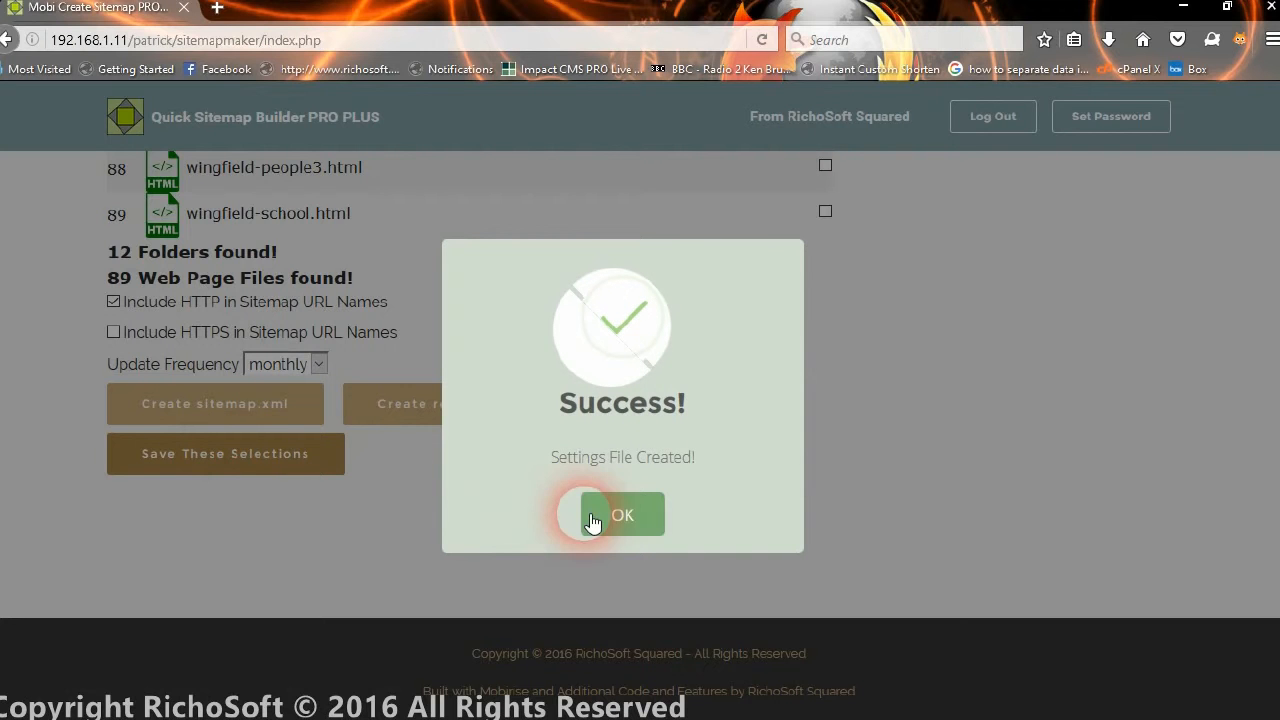
{"action": "left_click", "coordinate": [604, 545]}
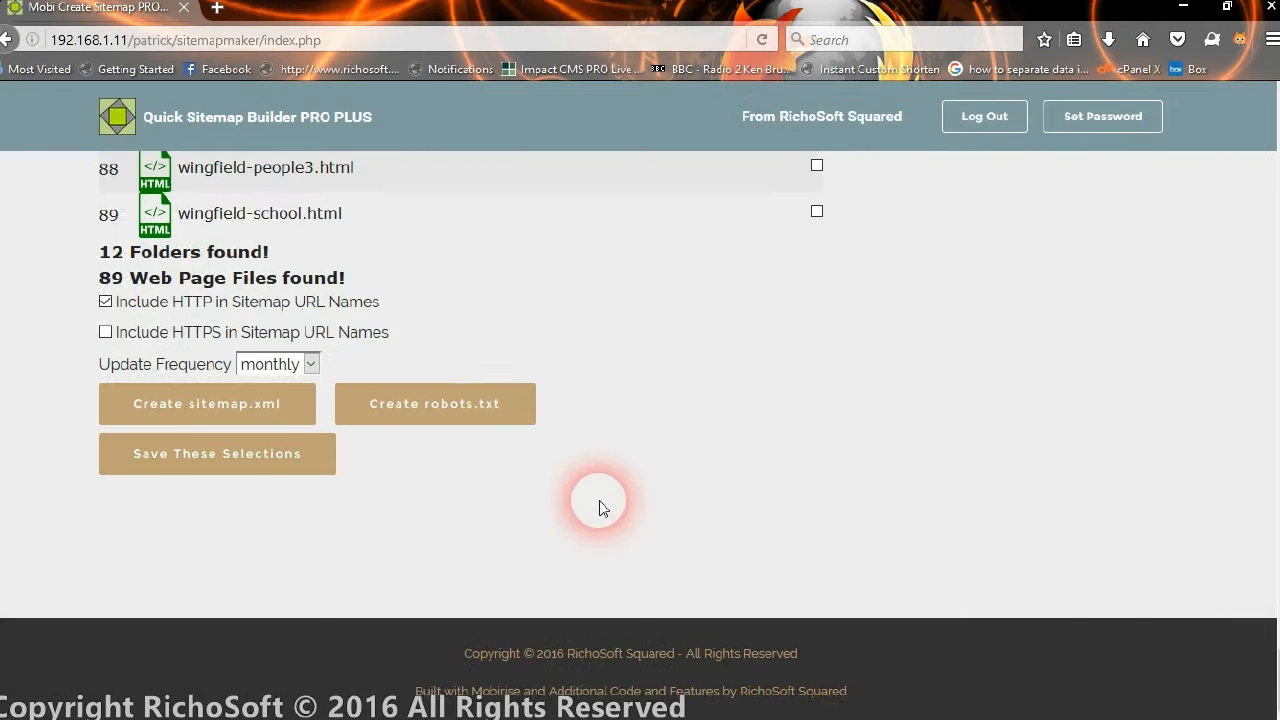
Reload the builder page to clear the fetched folder and file lists.
{"action": "scroll", "coordinate": [599, 500], "scroll_direction": "up", "scroll_amount": 10}
{"action": "scroll", "coordinate": [599, 502], "scroll_direction": "up", "scroll_amount": 20}
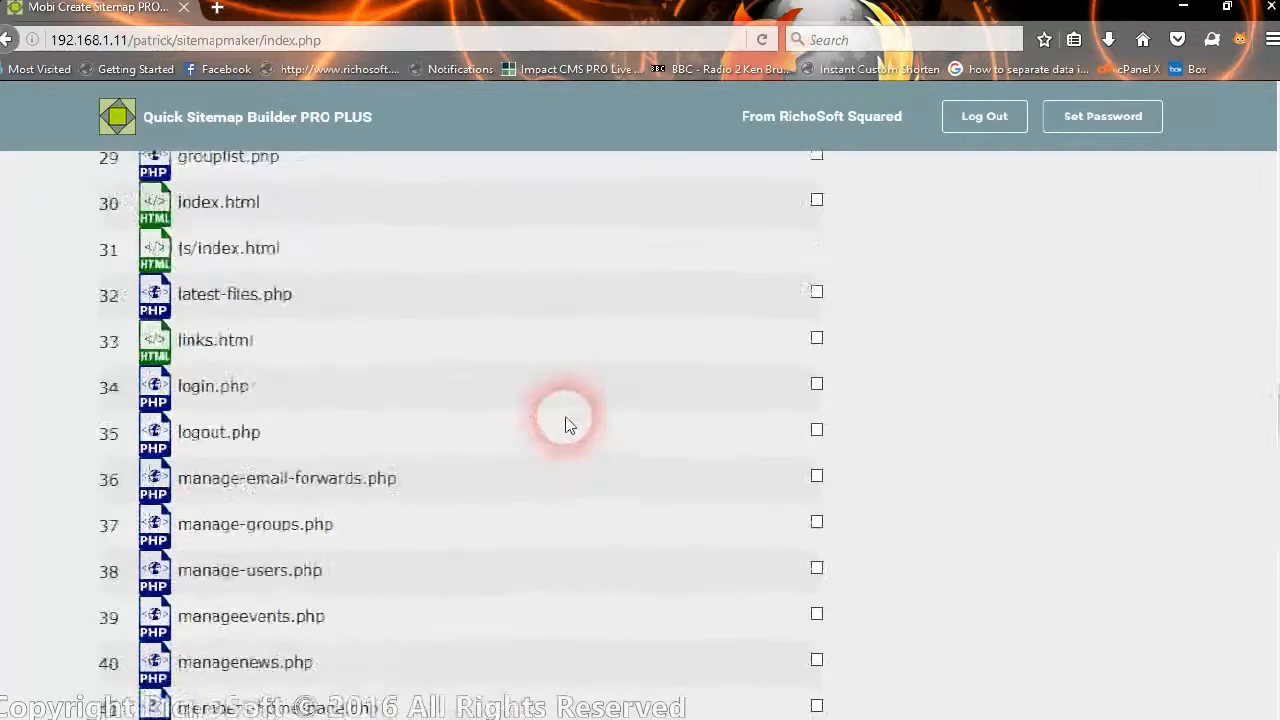
{"action": "scroll", "coordinate": [546, 398], "scroll_direction": "up", "scroll_amount": 15}
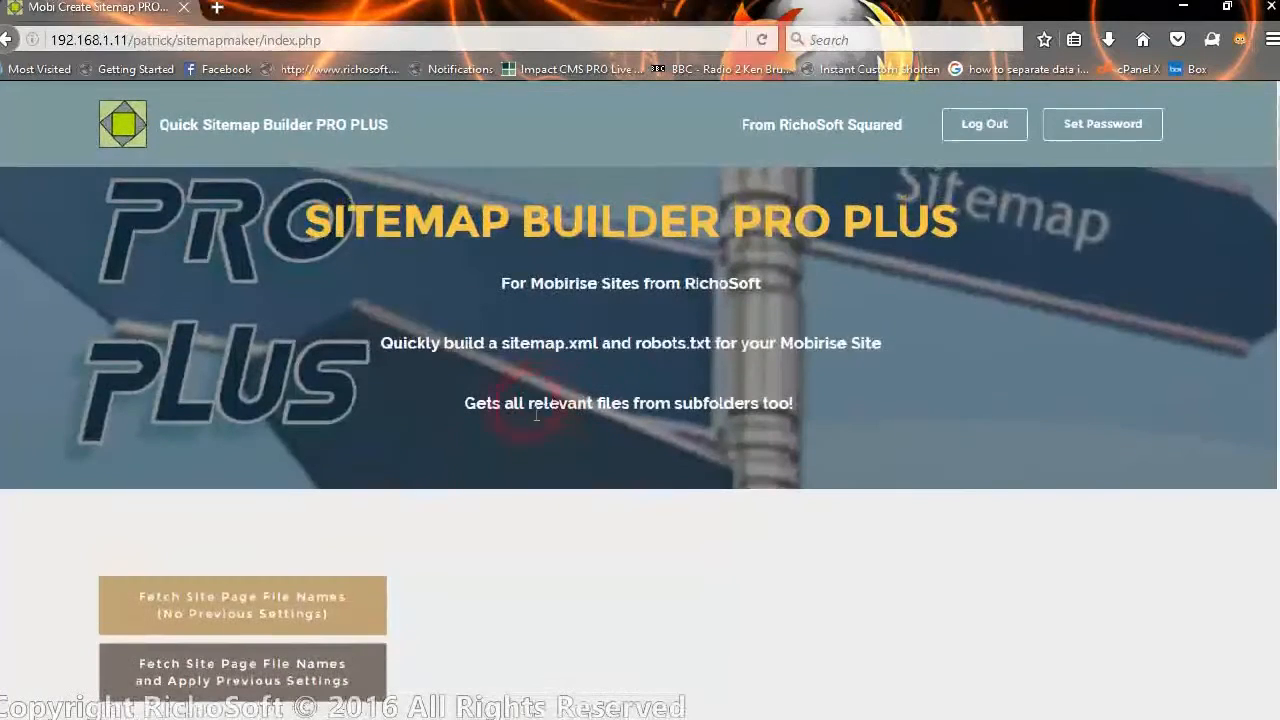
{"action": "scroll", "coordinate": [575, 560], "scroll_direction": "down", "scroll_amount": 4}
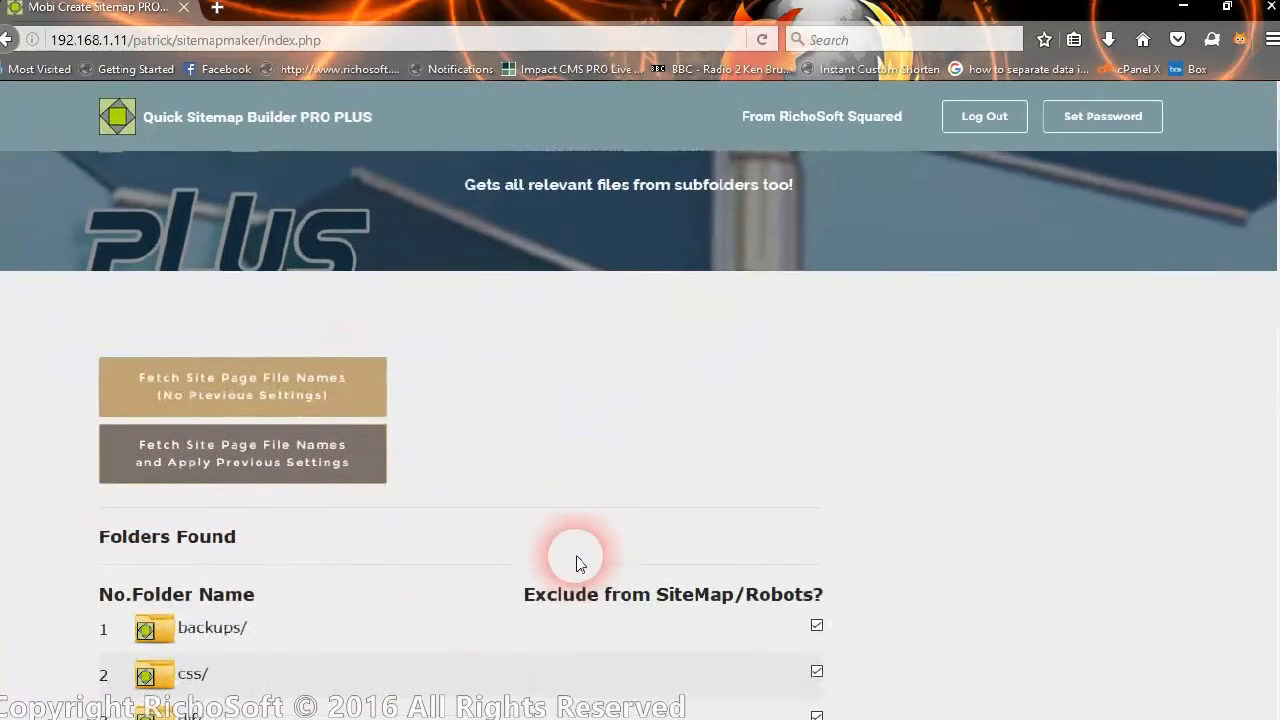
{"action": "left_click", "coordinate": [763, 42]}
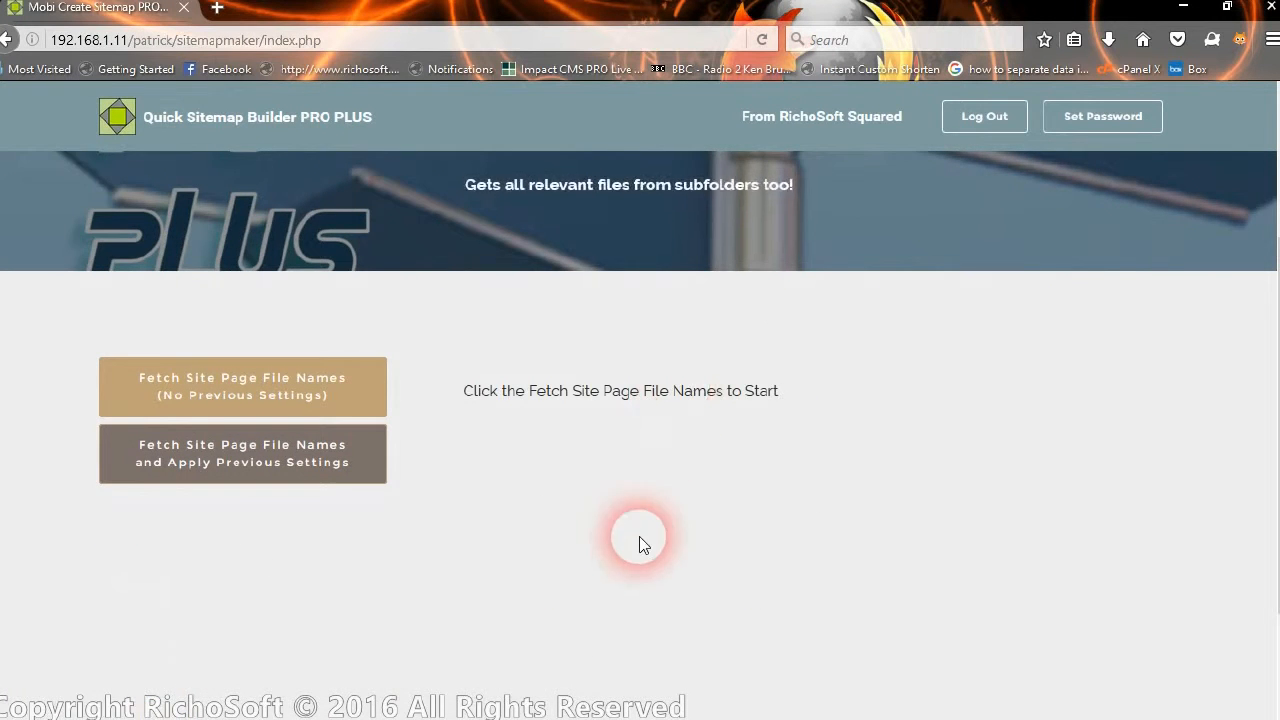
Re-fetch the site page file names with the previously saved exclusion settings applied.
{"action": "scroll", "coordinate": [535, 597], "scroll_direction": "down", "scroll_amount": 3}
{"action": "scroll", "coordinate": [576, 480], "scroll_direction": "up", "scroll_amount": 3}
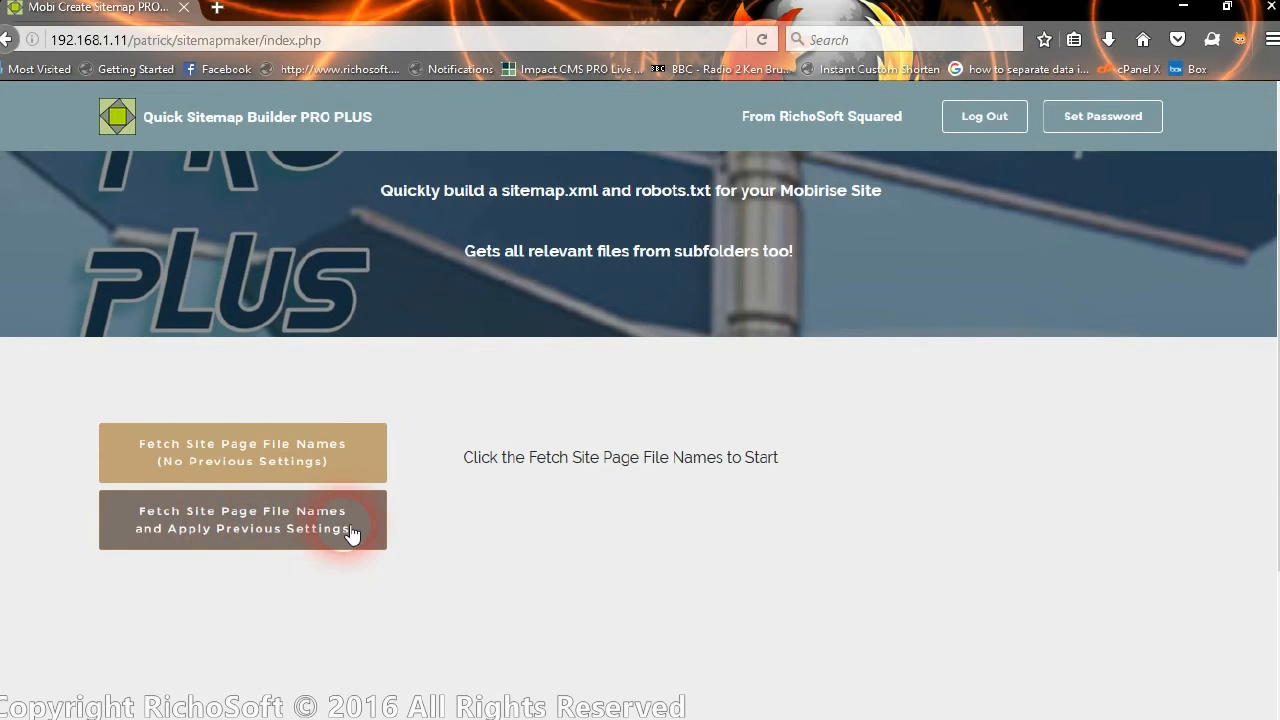
{"action": "left_click", "coordinate": [286, 528]}
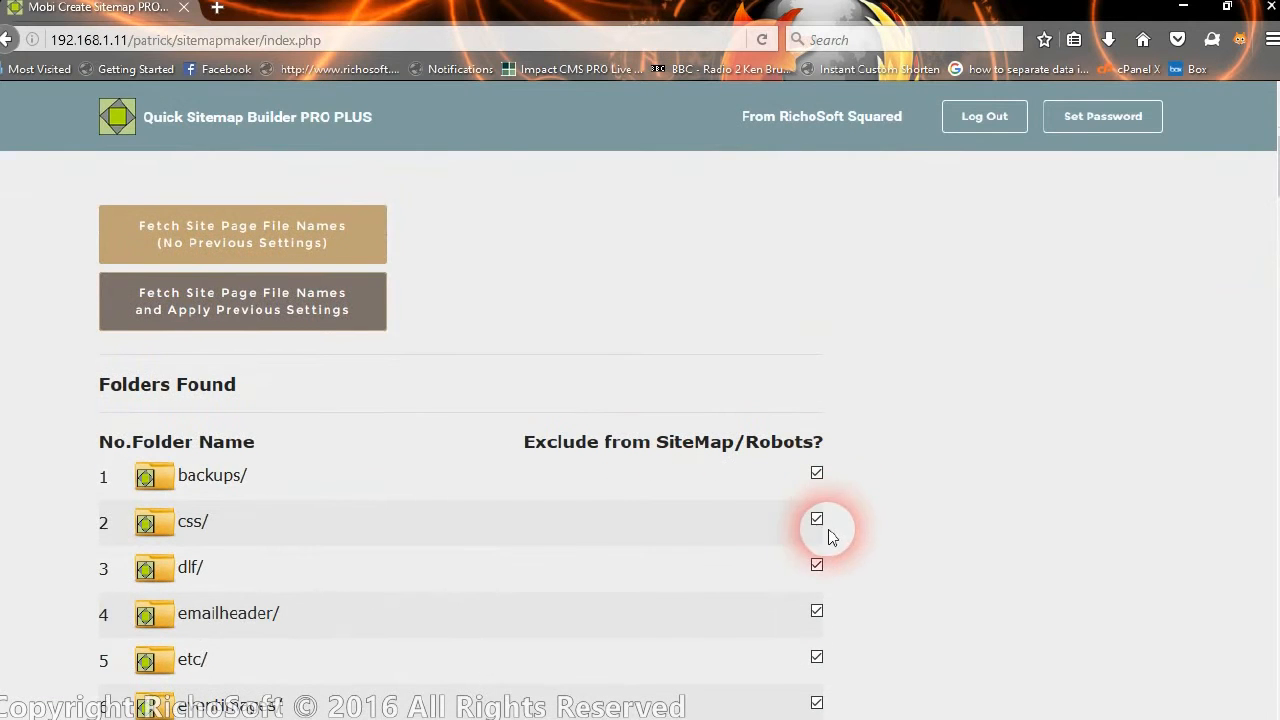
{"action": "scroll", "coordinate": [838, 632], "scroll_direction": "down", "scroll_amount": 6}
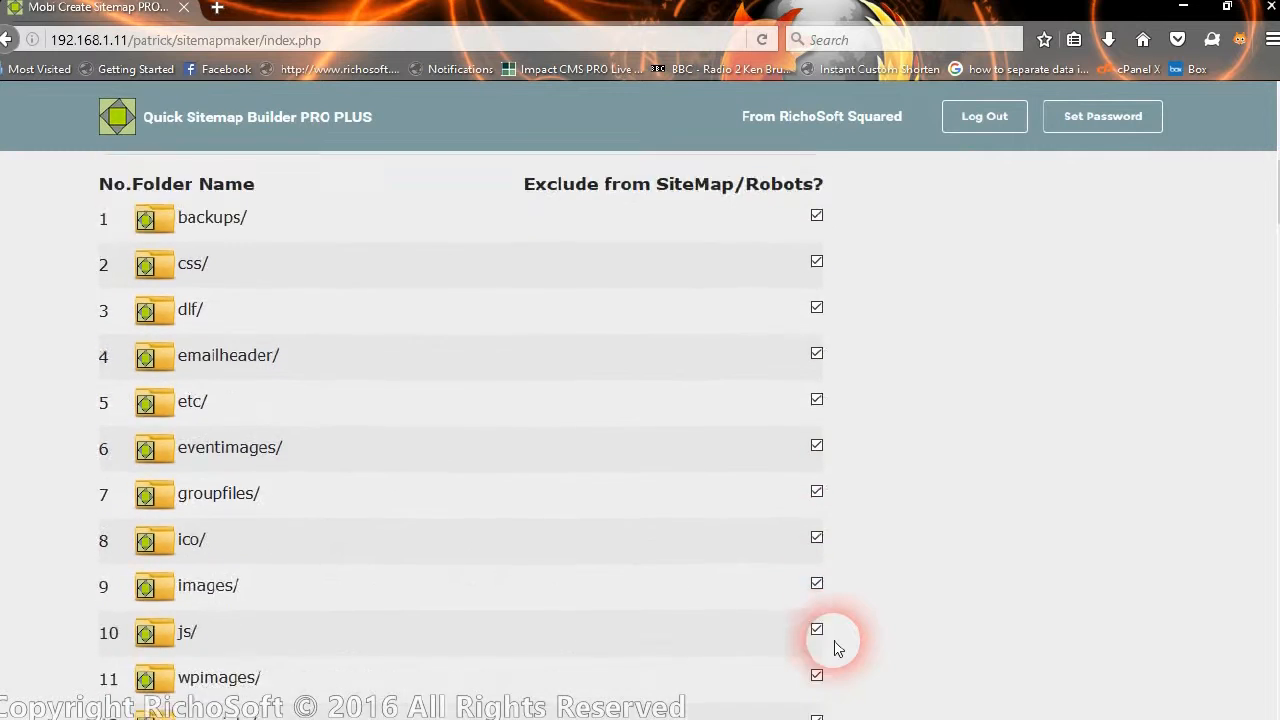
{"action": "scroll", "coordinate": [838, 640], "scroll_direction": "down", "scroll_amount": 7}
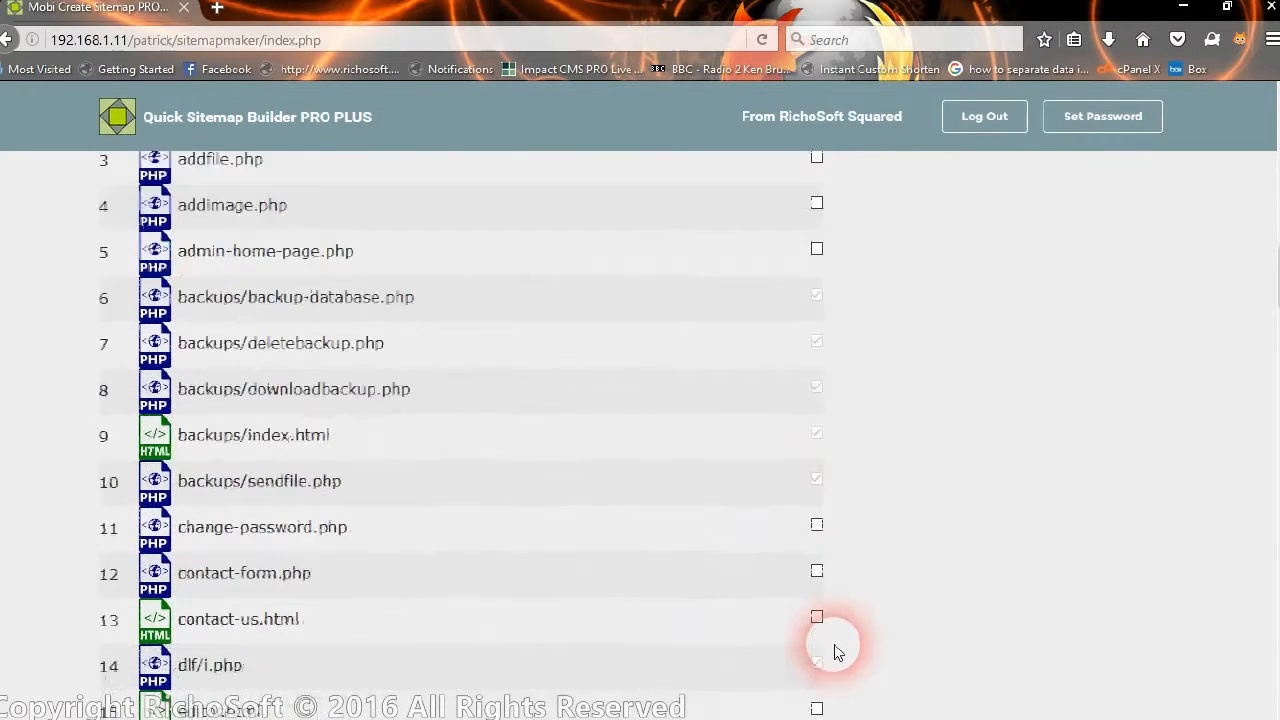
{"action": "scroll", "coordinate": [820, 509], "scroll_direction": "down", "scroll_amount": 6}
Mark getparamsforcke.html for exclusion and check the Folders and Files lists for restored ticks.
{"action": "left_click", "coordinate": [817, 514]}
{"action": "scroll", "coordinate": [817, 514], "scroll_direction": "down", "scroll_amount": 3}
{"action": "scroll", "coordinate": [818, 516], "scroll_direction": "down", "scroll_amount": 8}
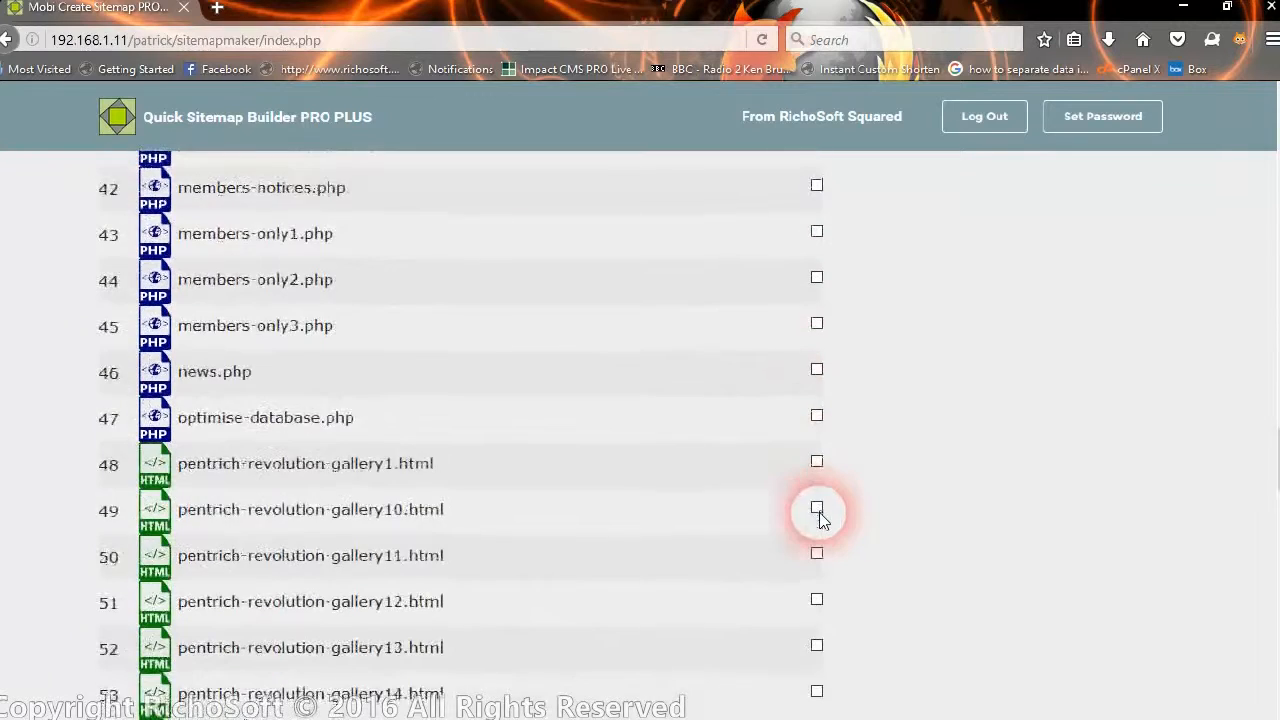
{"action": "scroll", "coordinate": [820, 520], "scroll_direction": "down", "scroll_amount": 7}
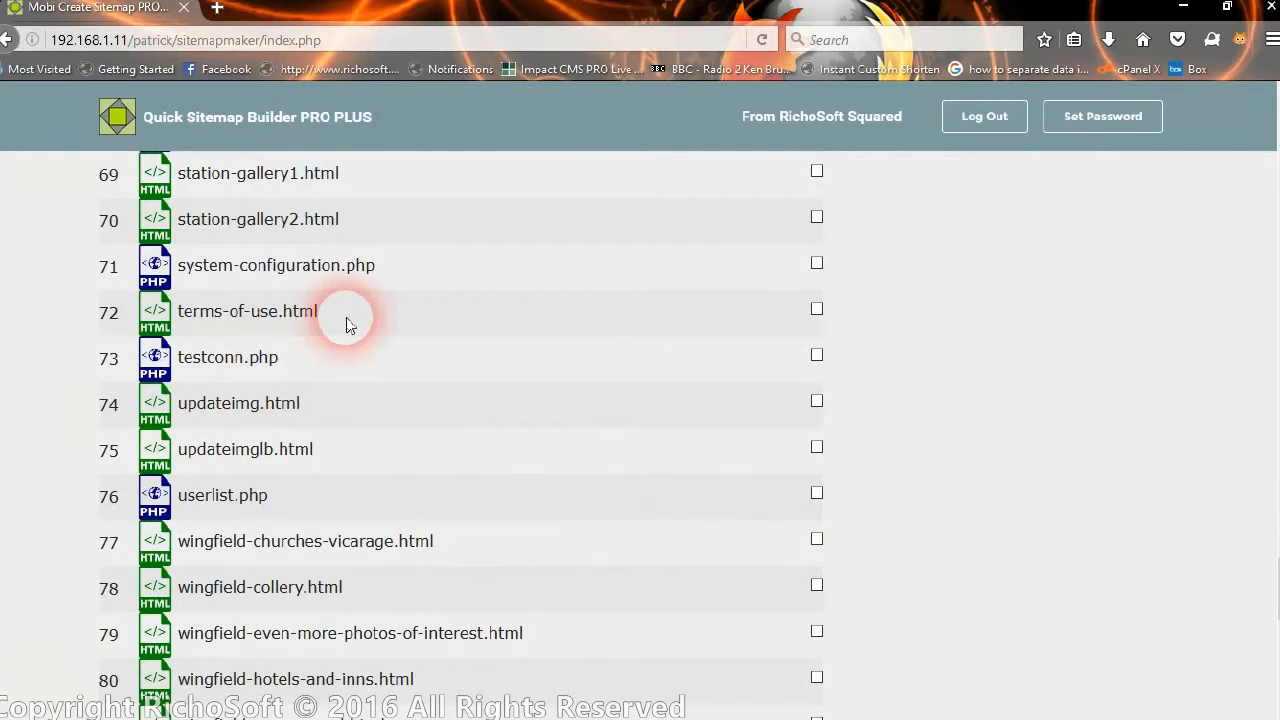
{"action": "scroll", "coordinate": [824, 362], "scroll_direction": "up", "scroll_amount": 4}
{"action": "scroll", "coordinate": [815, 440], "scroll_direction": "down", "scroll_amount": 3}
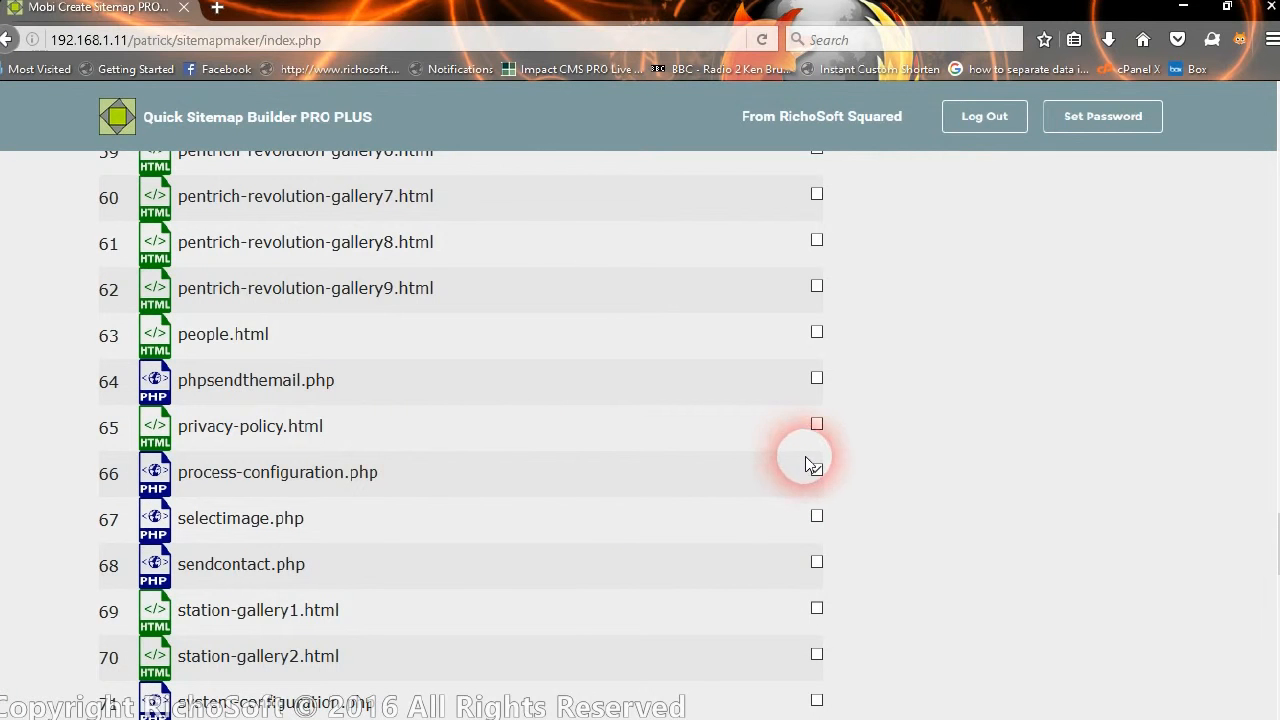
{"action": "scroll", "coordinate": [826, 334], "scroll_direction": "up", "scroll_amount": 12}
{"action": "scroll", "coordinate": [826, 340], "scroll_direction": "up", "scroll_amount": 20}
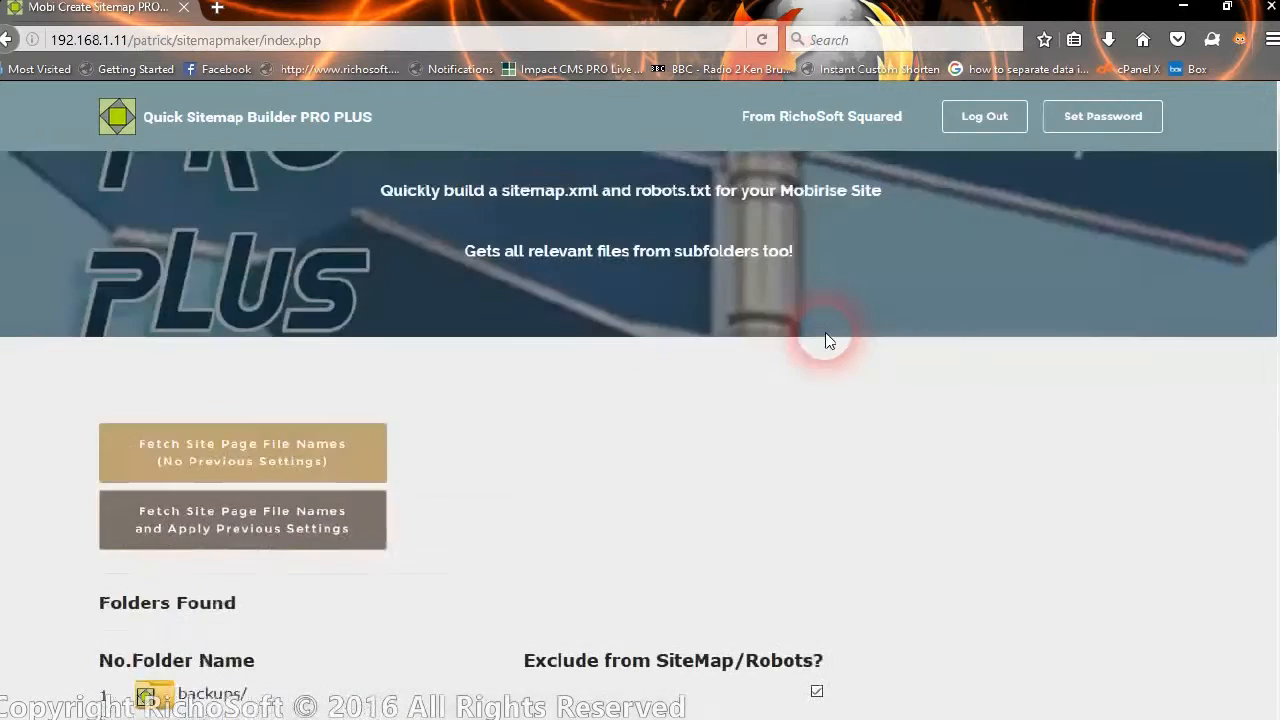
{"action": "scroll", "coordinate": [826, 340], "scroll_direction": "down", "scroll_amount": 5}
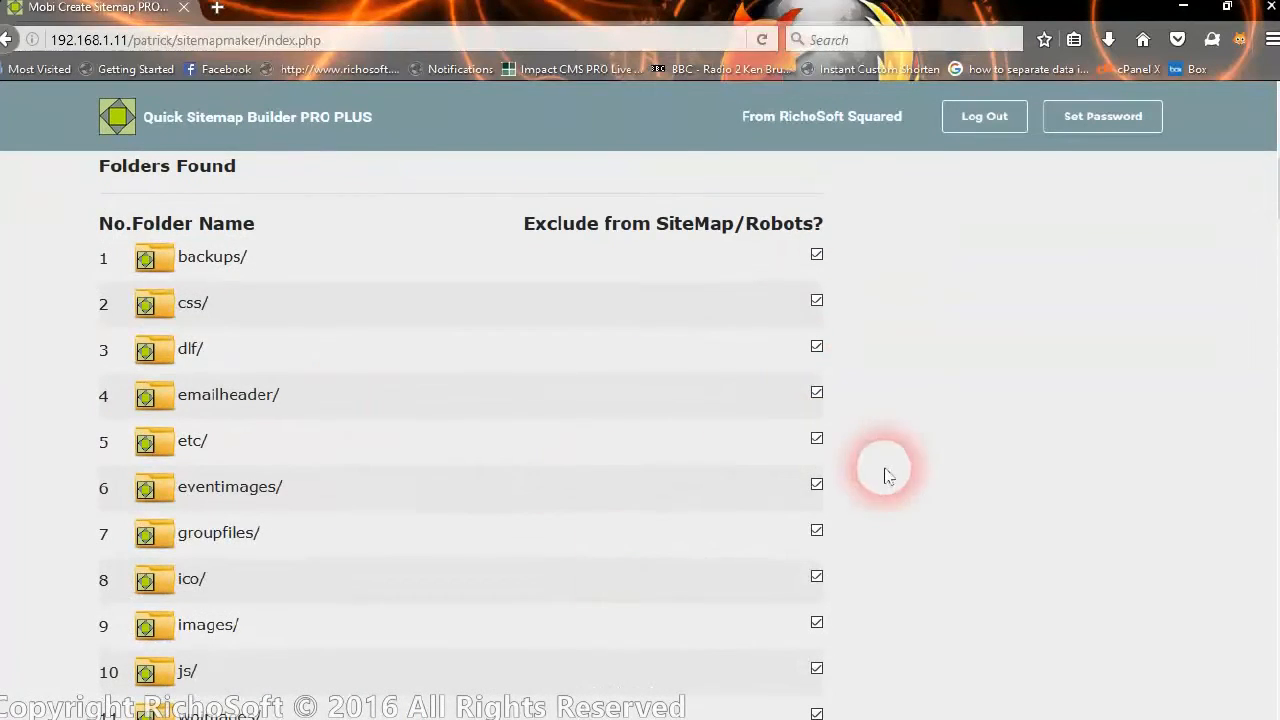
{"action": "scroll", "coordinate": [1069, 471], "scroll_direction": "down", "scroll_amount": 7}
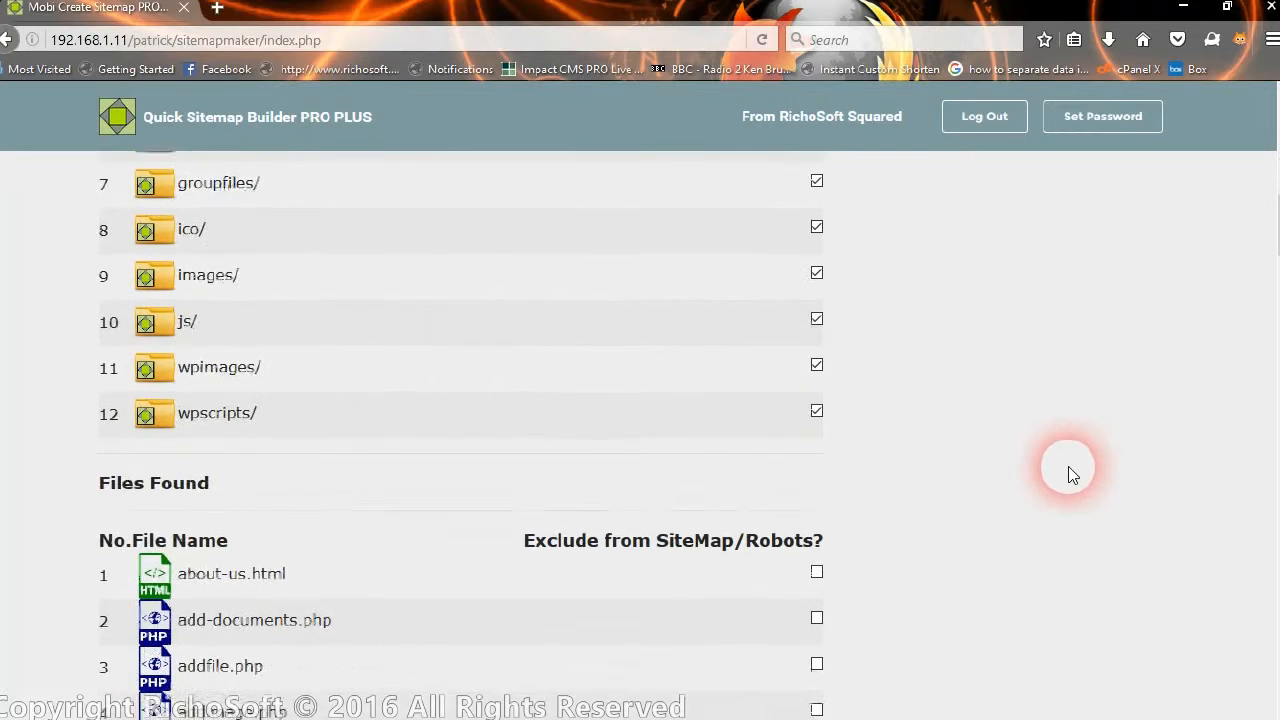
{"action": "scroll", "coordinate": [1068, 482], "scroll_direction": "down", "scroll_amount": 3}
{"action": "scroll", "coordinate": [1066, 480], "scroll_direction": "up", "scroll_amount": 8}
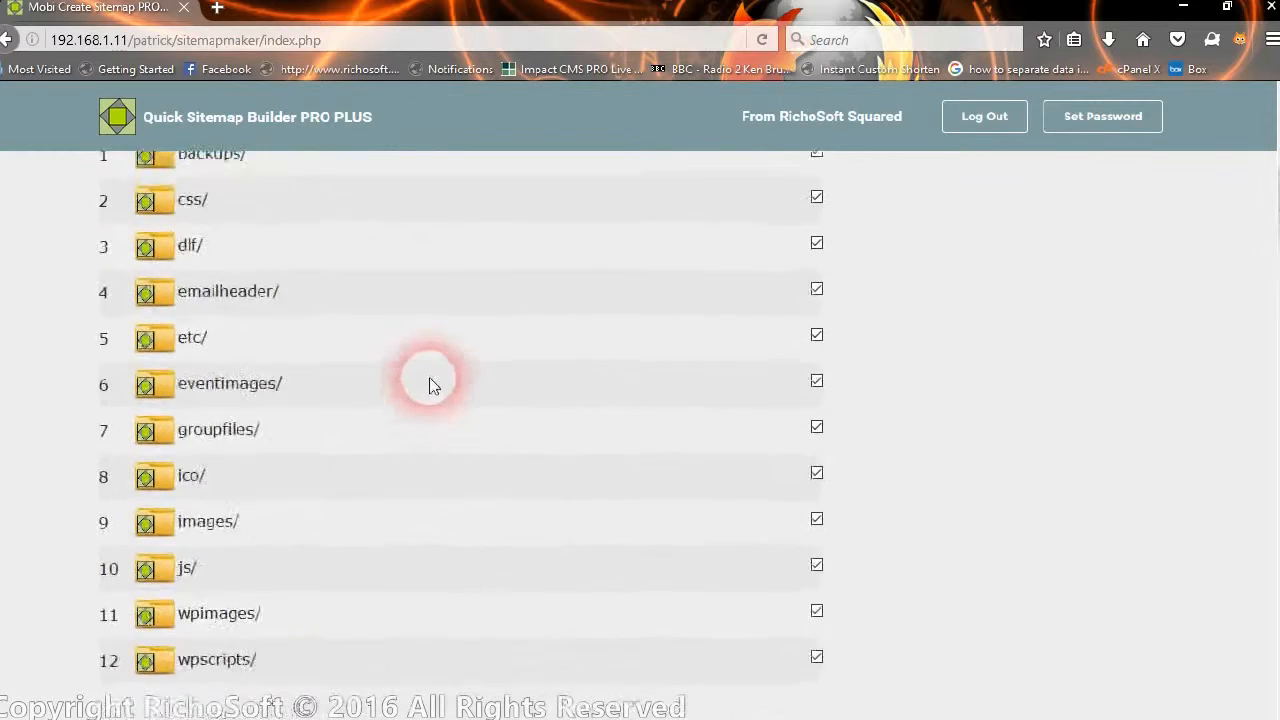
{"action": "scroll", "coordinate": [340, 330], "scroll_direction": "up", "scroll_amount": 4}
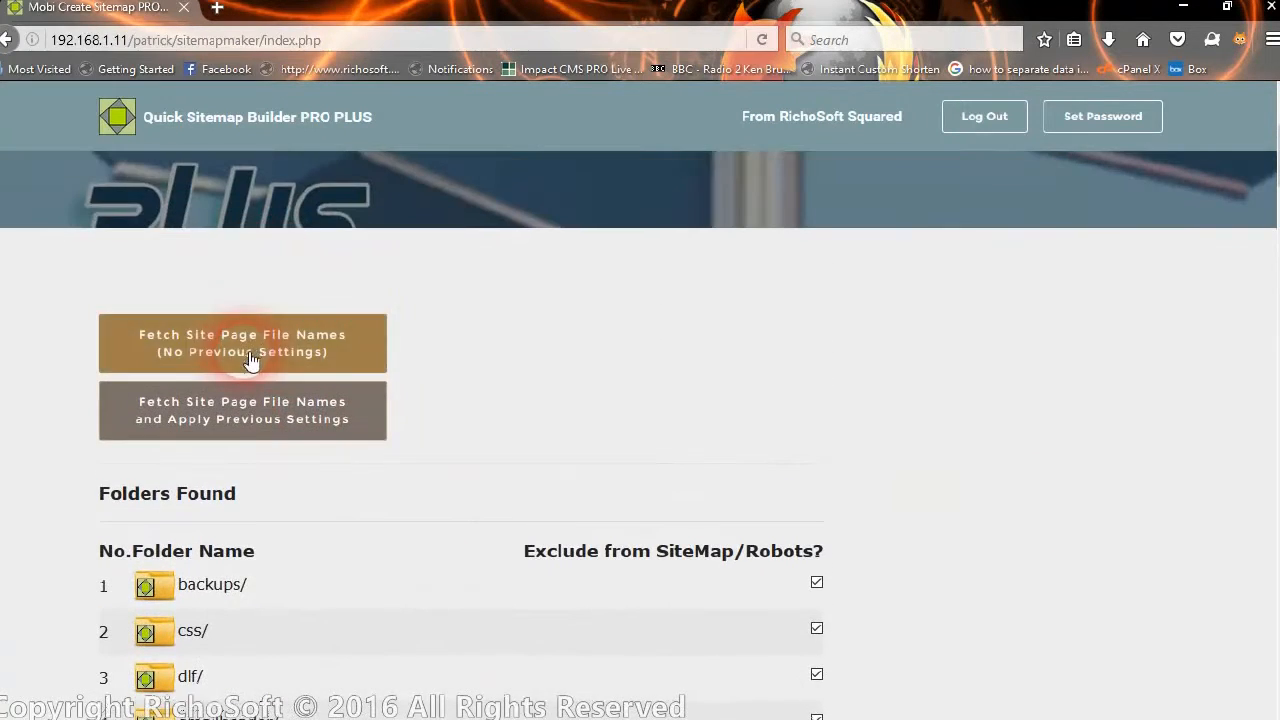
Re-fetch the site page file names with no previous settings, review the unticked lists, then log out.
{"action": "left_click", "coordinate": [246, 354]}
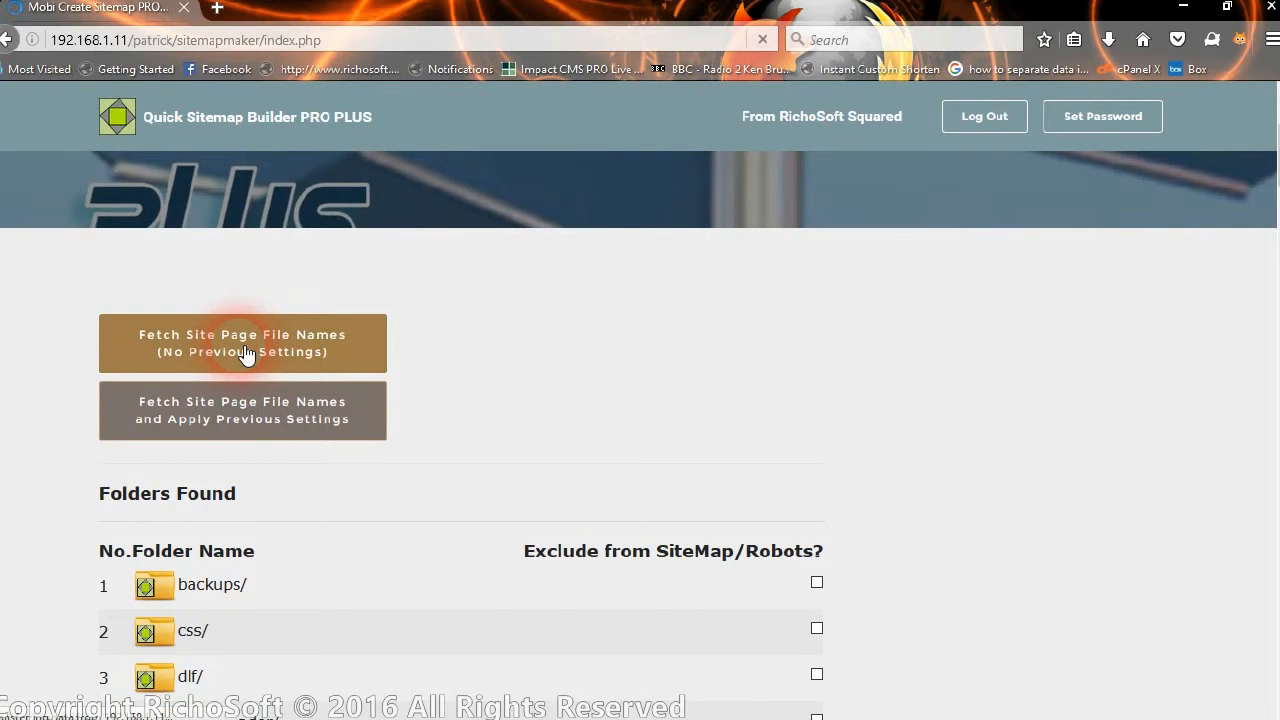
{"action": "scroll", "coordinate": [843, 650], "scroll_direction": "down", "scroll_amount": 6}
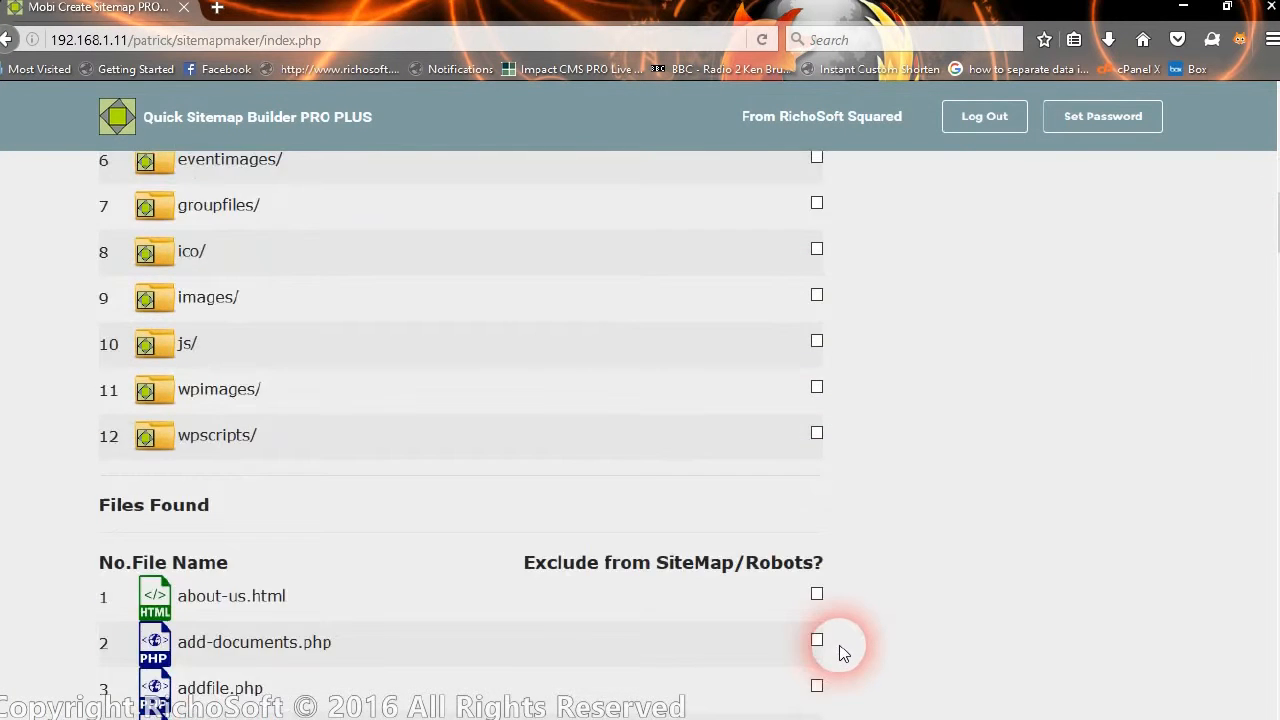
{"action": "scroll", "coordinate": [843, 650], "scroll_direction": "down", "scroll_amount": 20}
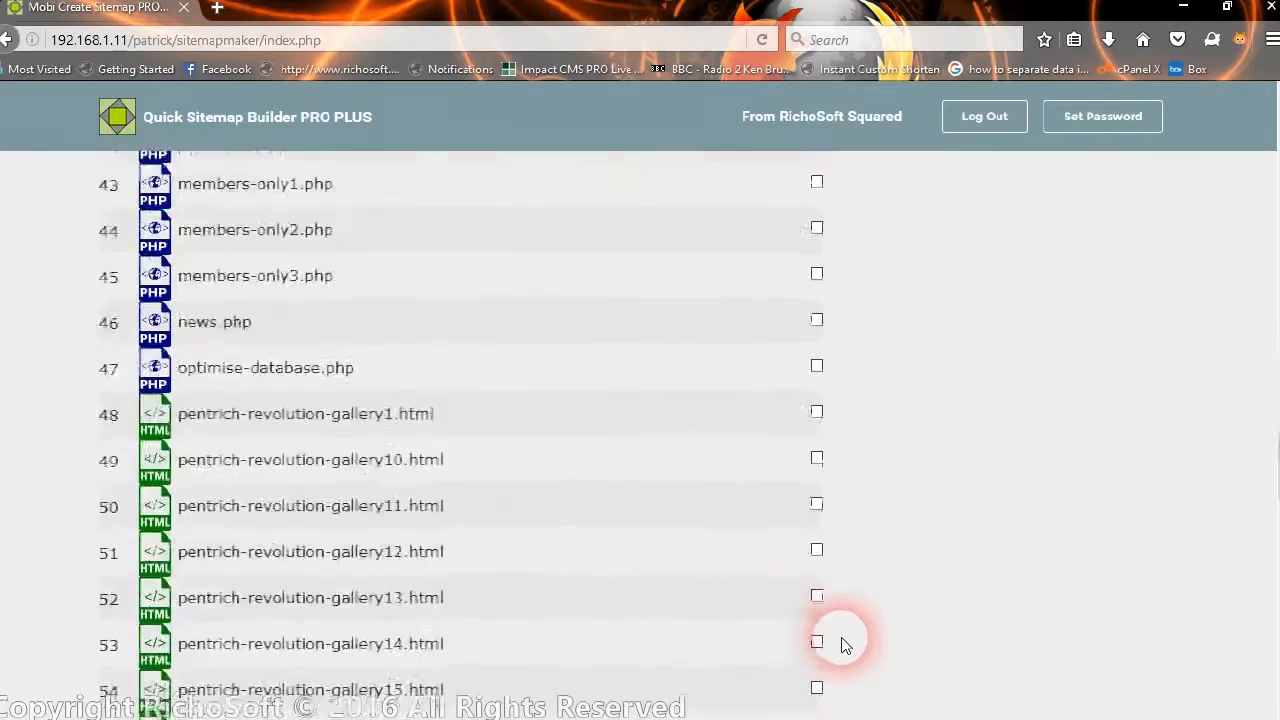
{"action": "scroll", "coordinate": [843, 645], "scroll_direction": "down", "scroll_amount": 20}
{"action": "scroll", "coordinate": [789, 537], "scroll_direction": "up", "scroll_amount": 18}
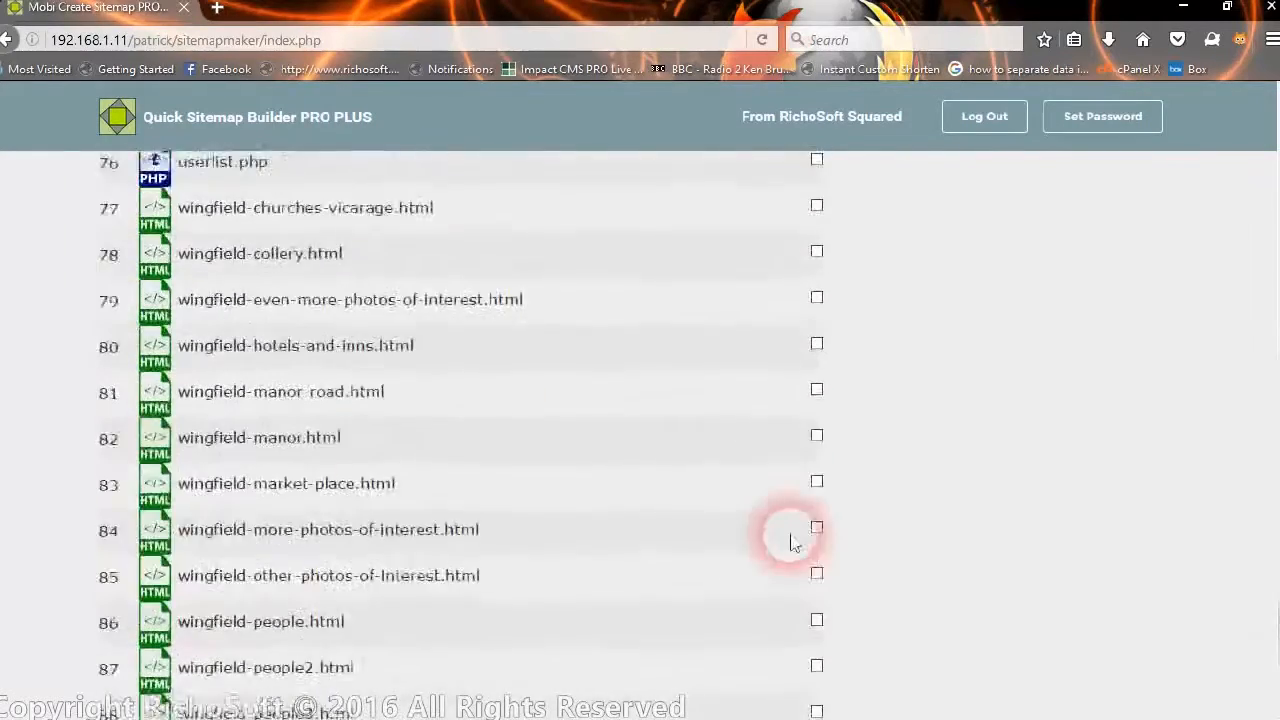
{"action": "scroll", "coordinate": [786, 527], "scroll_direction": "up", "scroll_amount": 20}
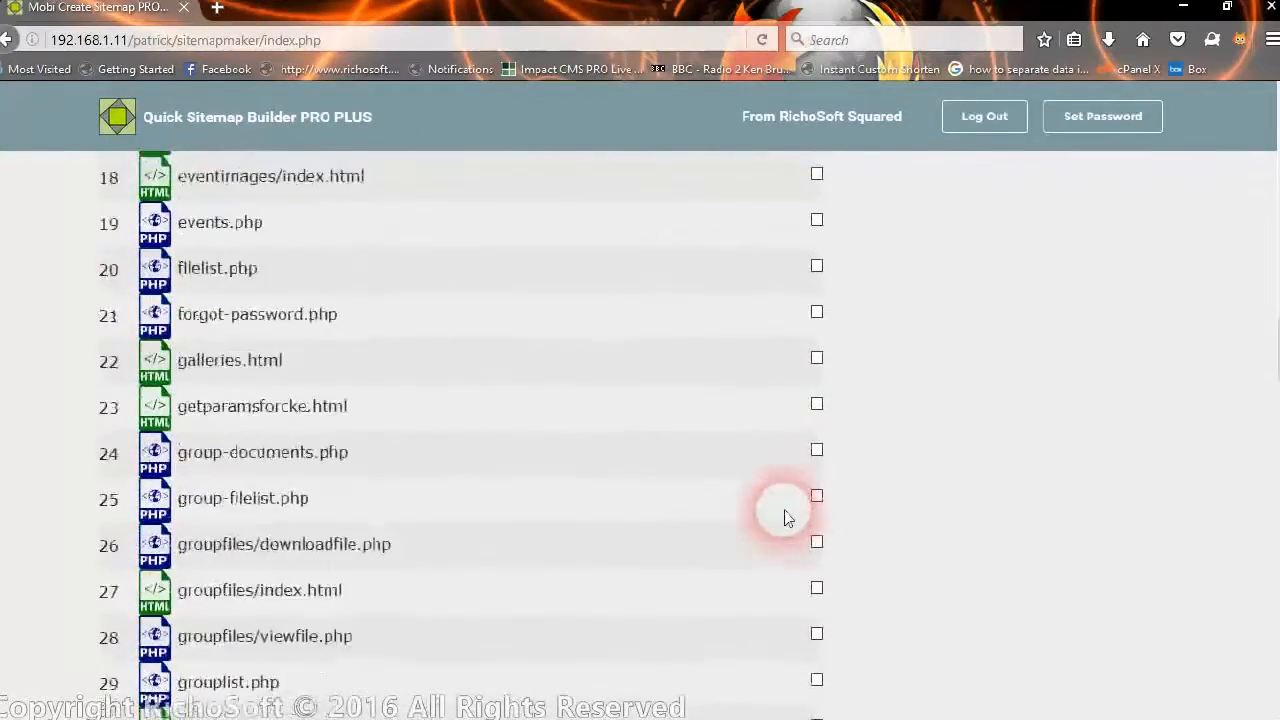
{"action": "scroll", "coordinate": [784, 510], "scroll_direction": "up", "scroll_amount": 15}
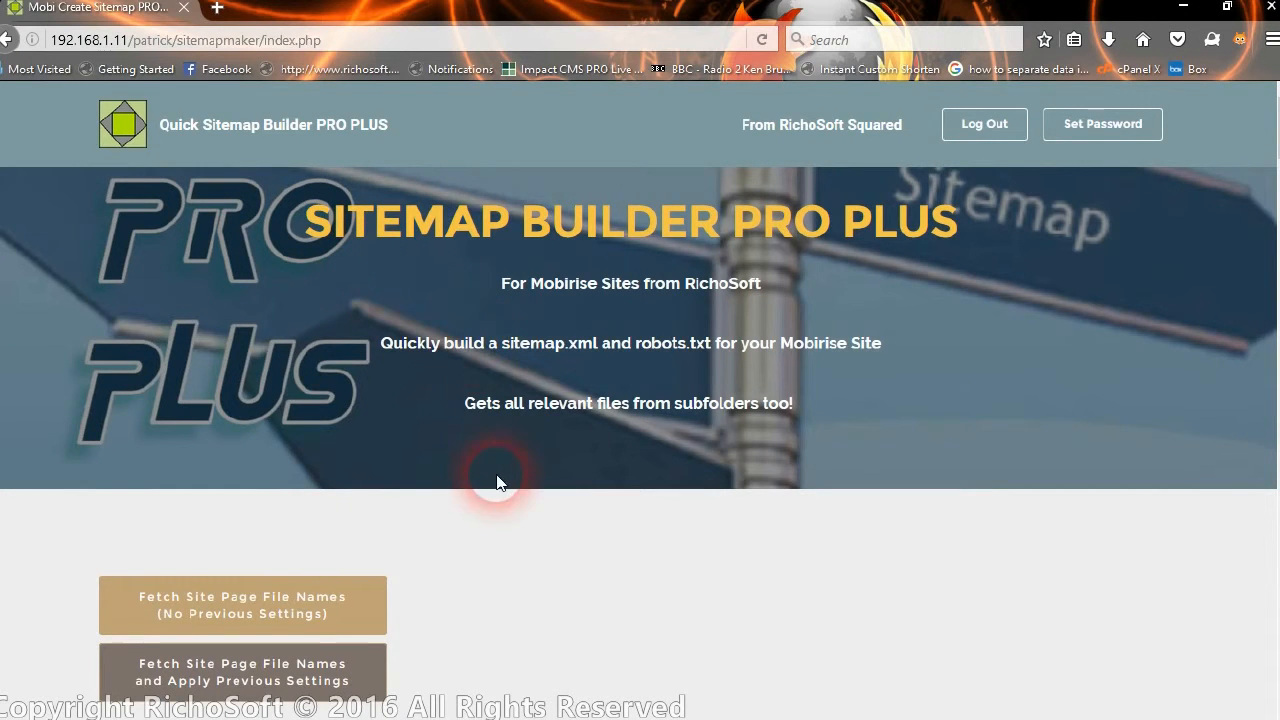
{"action": "left_click", "coordinate": [965, 132]}
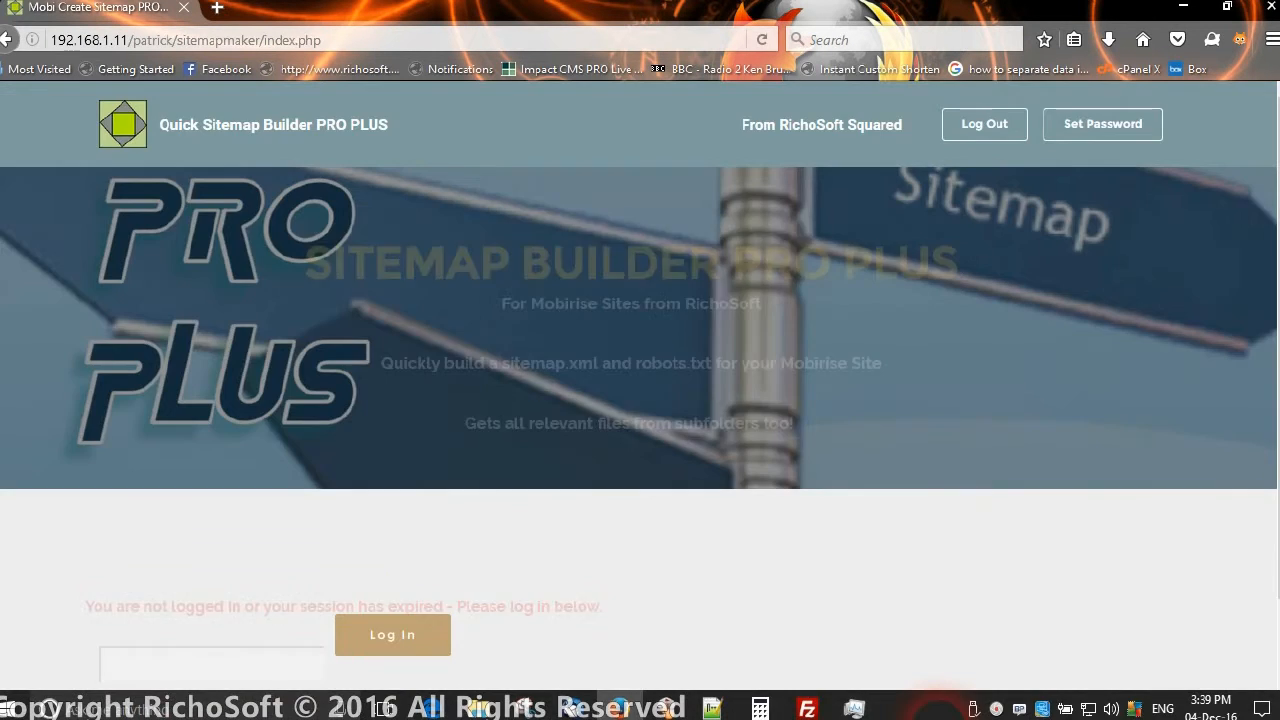